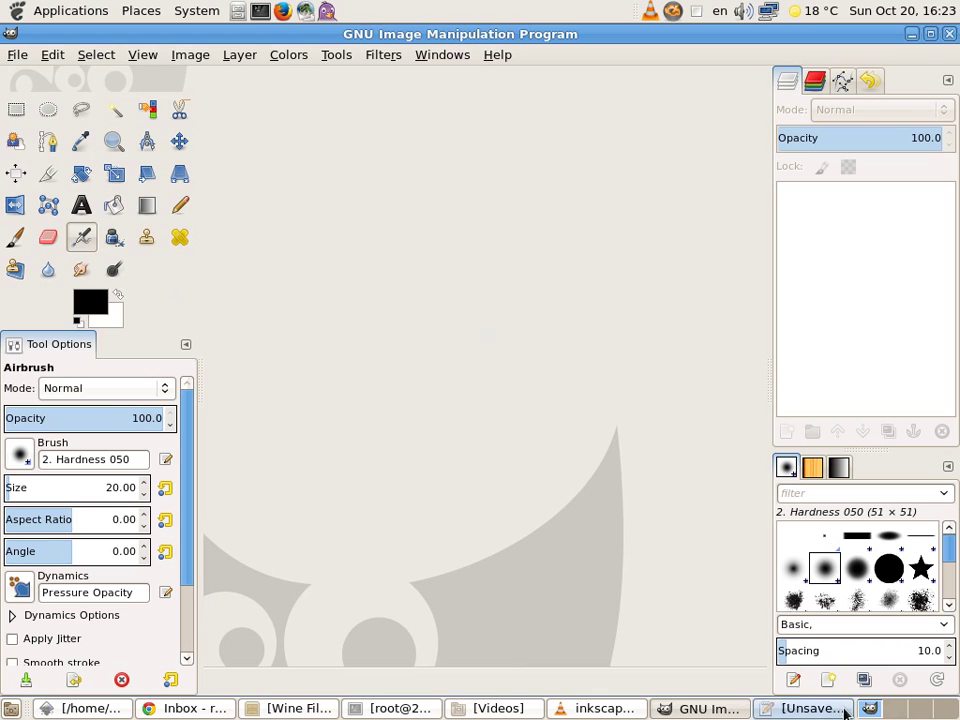
Type the Bulgarian greeting and the line about making a GIMP brush applied as a SPLATTER
{"action": "type", "text": "Z"}
{"action": "key", "text": "alt+shift"}
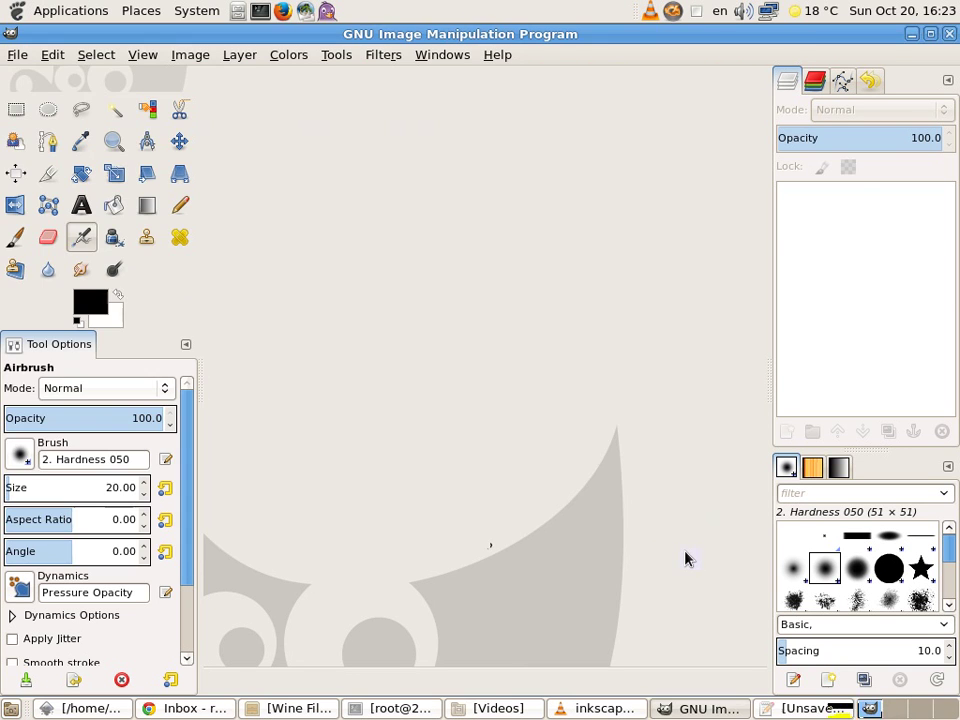
{"action": "key", "text": "BackSpace"}
{"action": "type", "text": "ЗДРАВЕЙТ"}
{"action": "type", "text": "Е Н"}
{"action": "type", "text": "А ВСИЧКИ!"}
{"action": "key", "text": "Return"}
{"action": "type", "text": "ДНЕС ЩЕ ВИ ПОКАЖА "}
{"action": "type", "text": "КАК ДА СИ"}
{"action": "key", "text": "Return"}
{"action": "type", "text": "СЪЗДАДЕ"}
{"action": "type", "text": "М ЧЕТКА В ГИМП"}
{"action": "type", "text": " И КАК ДА Я ПРИЛАГАМЕ"}
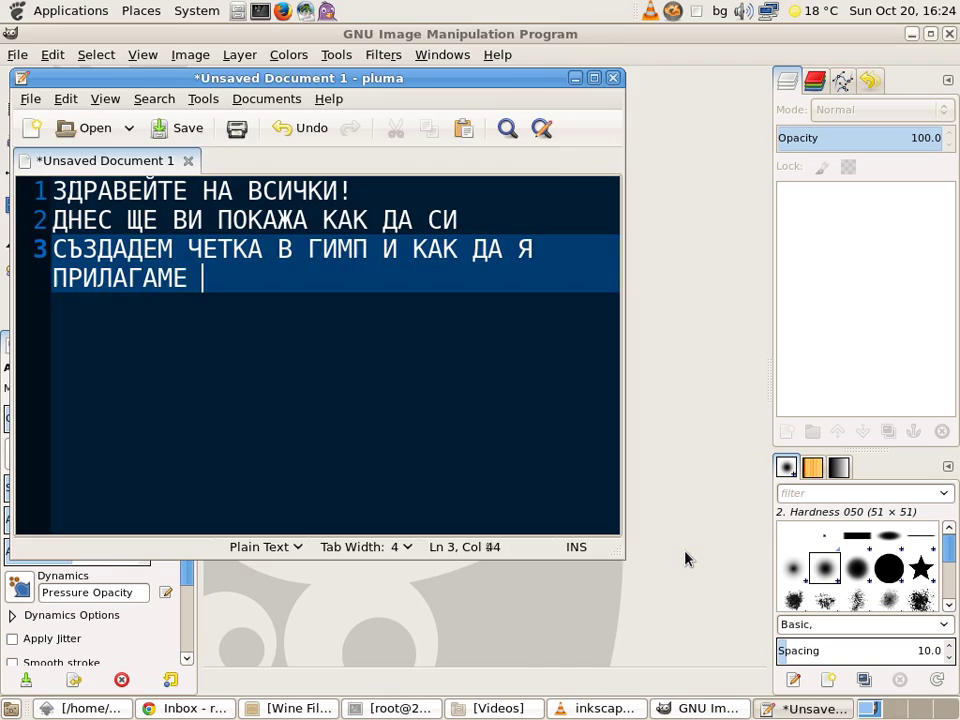
{"action": "type", "text": " КАТО СП"}
{"action": "key", "text": "BackSpace"}
{"action": "key", "text": "BackSpace"}
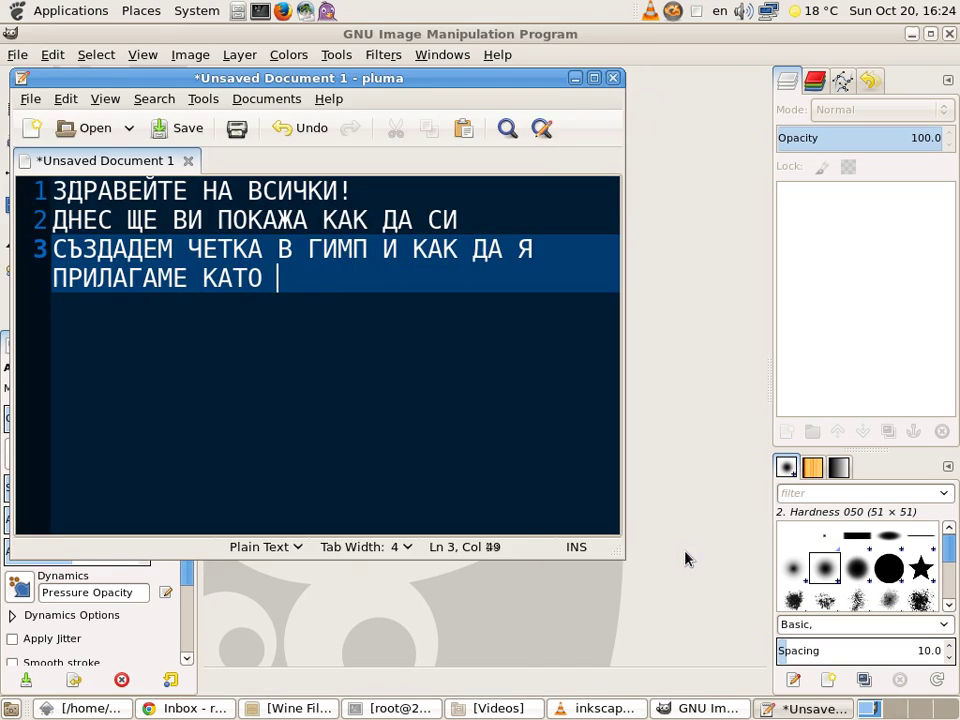
{"action": "type", "text": "SPLATTER"}
Add the 'watch carefully' line, the Fedora 19 Schroedinger's Cat note and a closing thank-you
{"action": "left_click", "coordinate": [686, 558]}
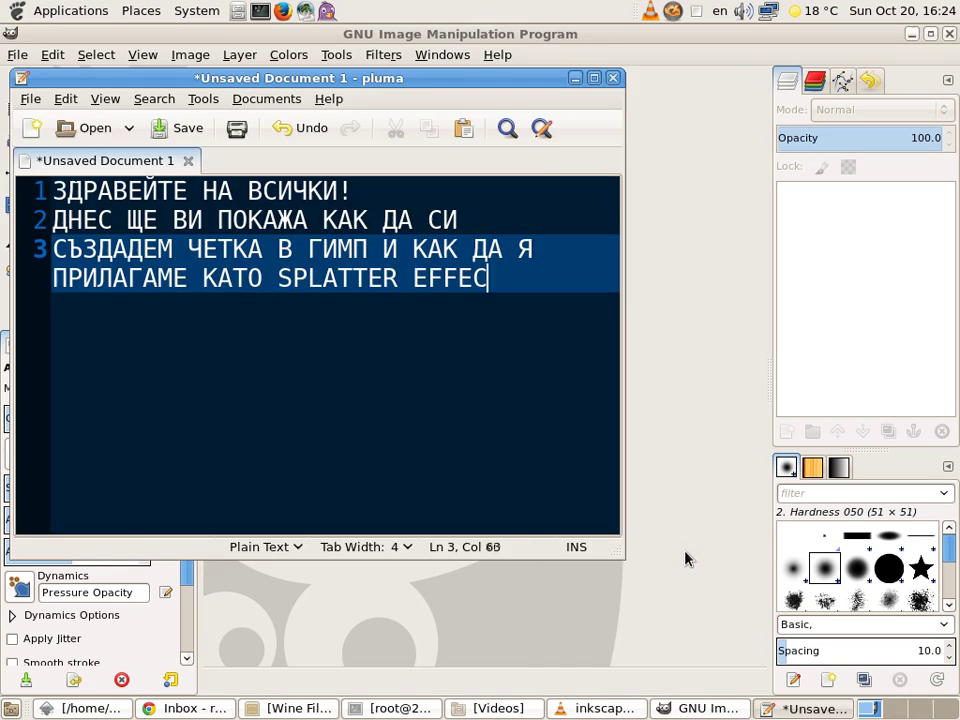
{"action": "type", "text": "EFFECT"}
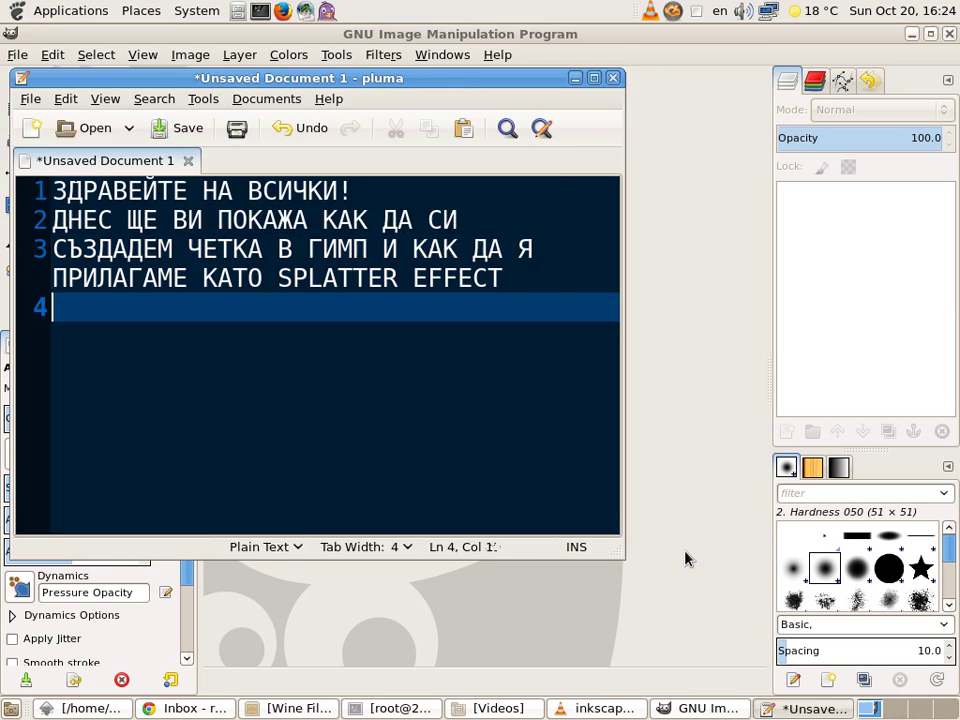
{"action": "type", "text": "G"}
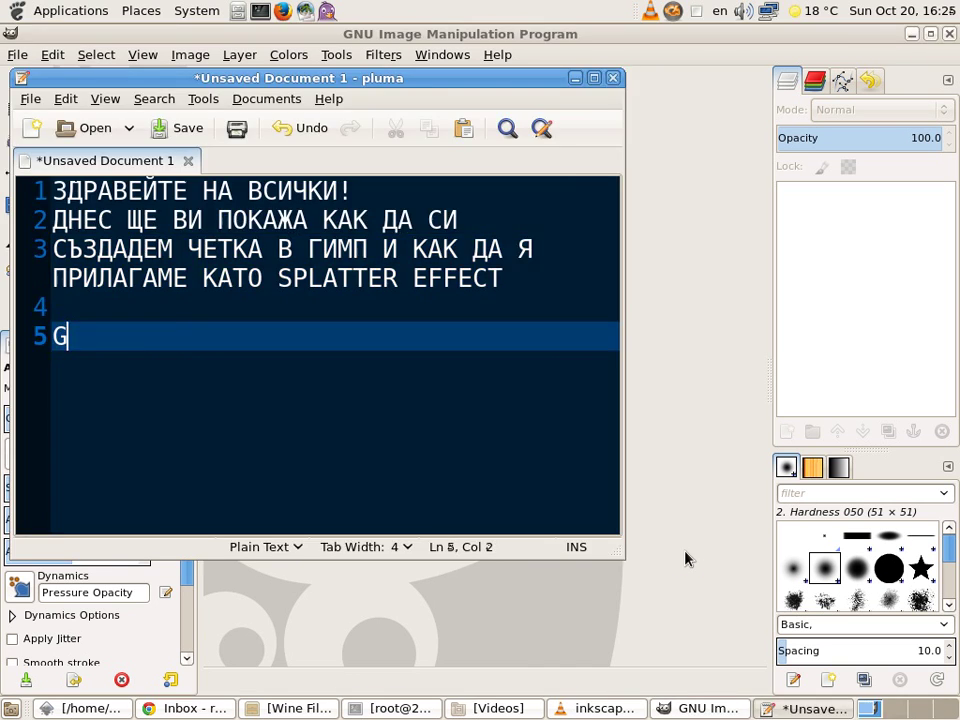
{"action": "type", "text": "LEDAJTE ГЛЕДАЙТЕ В"}
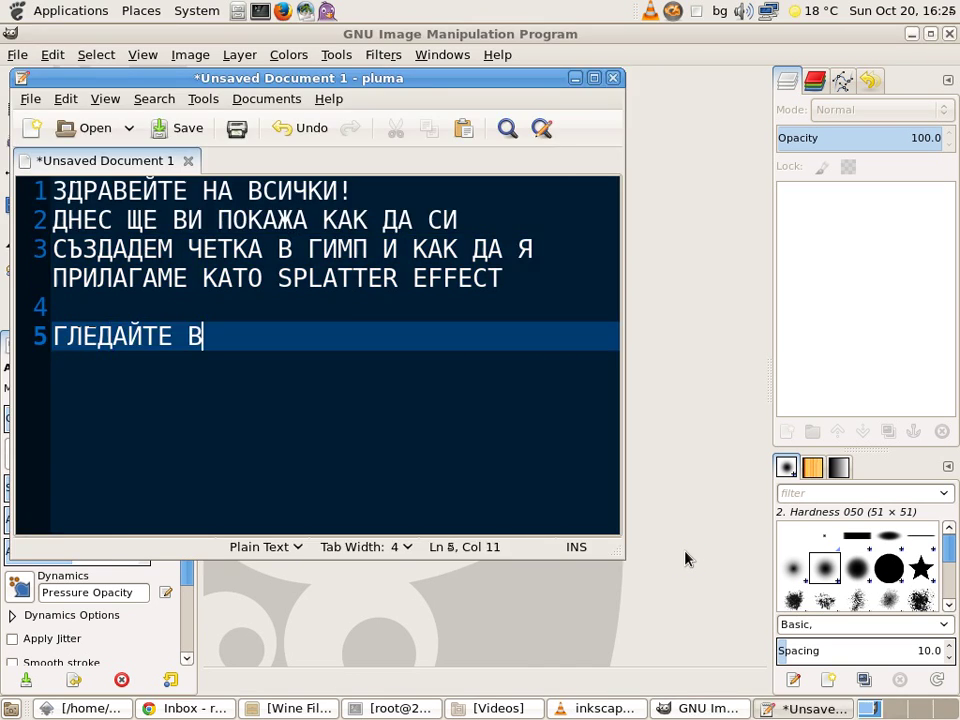
{"action": "type", "text": "НИМАТЕЛНО:"}
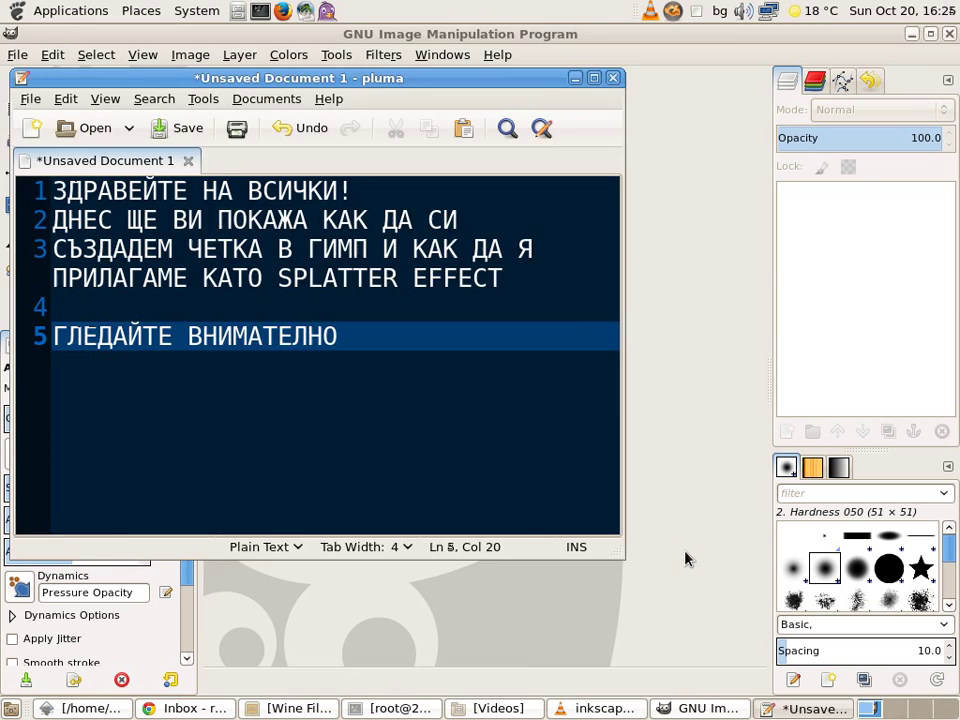
{"action": "key", "text": "Return"}
{"action": "key", "text": "Return"}
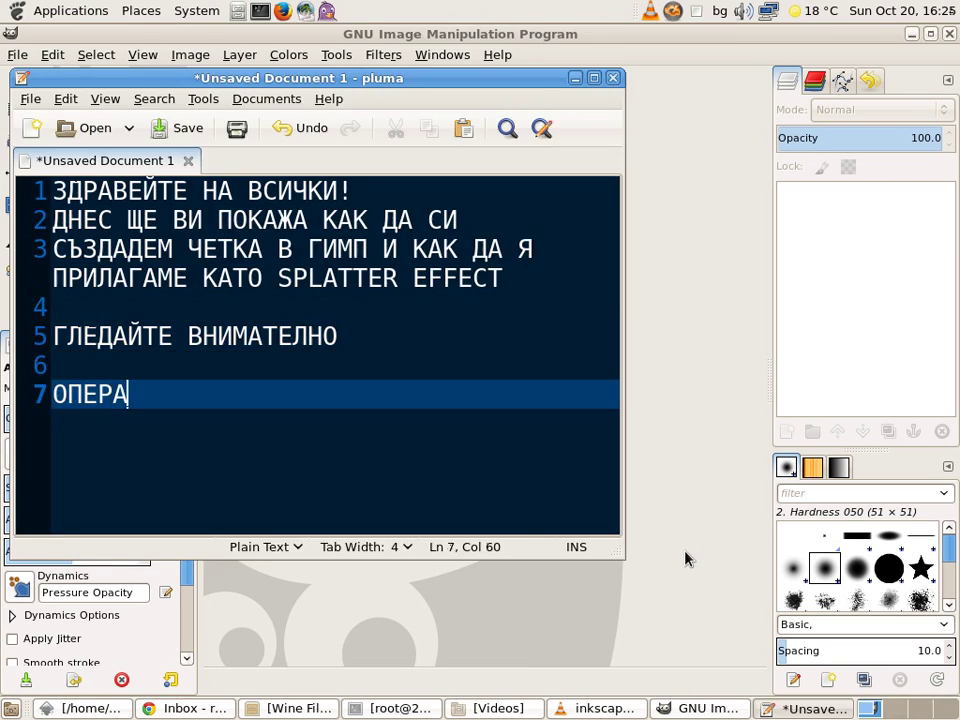
{"action": "type", "text": "ОПЕРАЦИОННАТА СИСТЕМА"}
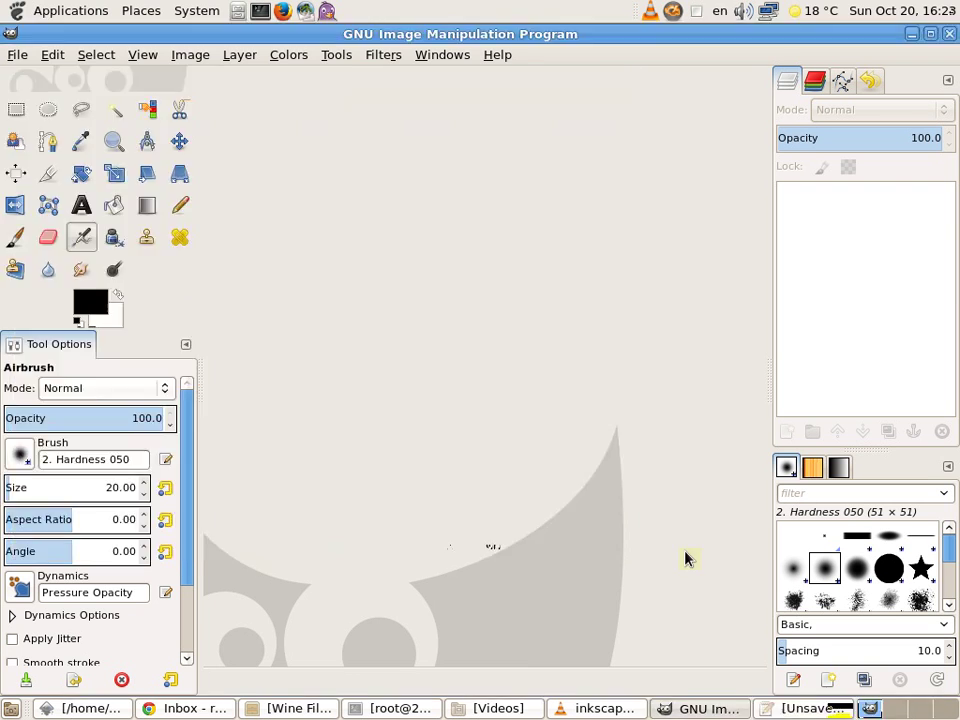
{"action": "type", "text": " ИЛИ ДИСТРИБУЦИЯ"}
{"action": "type", "text": "ТА КОЯТО ИЗПОЛЗВАМ Е "}
{"action": "type", "text": "FEDORA 19"}
{"action": "type", "text": " SCHROEDIN"}
{"action": "type", "text": "GER'S CAT"}
{"action": "key", "text": "Return"}
{"action": "key", "text": "Return"}
{"action": "type", "text": "ПРИЯТНО ГЛЕ"}
{"action": "type", "text": "ДАНЕ И БЛАГОДАРЯ "}
{"action": "type", "text": "ЗА ВНИМАНИЕТО!"}
{"action": "type", "text": " :)"}
{"action": "key", "text": "Return"}
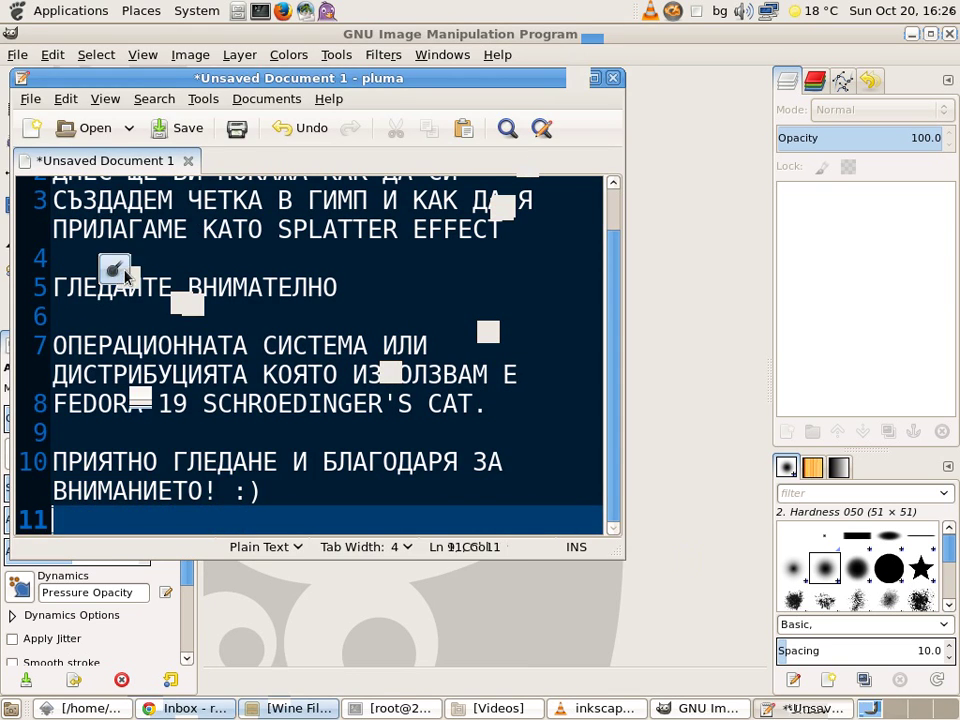
{"action": "left_click", "coordinate": [17, 54]}
Create a new image, build the black splatter on it and bring up the export dialog
{"action": "left_click", "coordinate": [40, 76]}
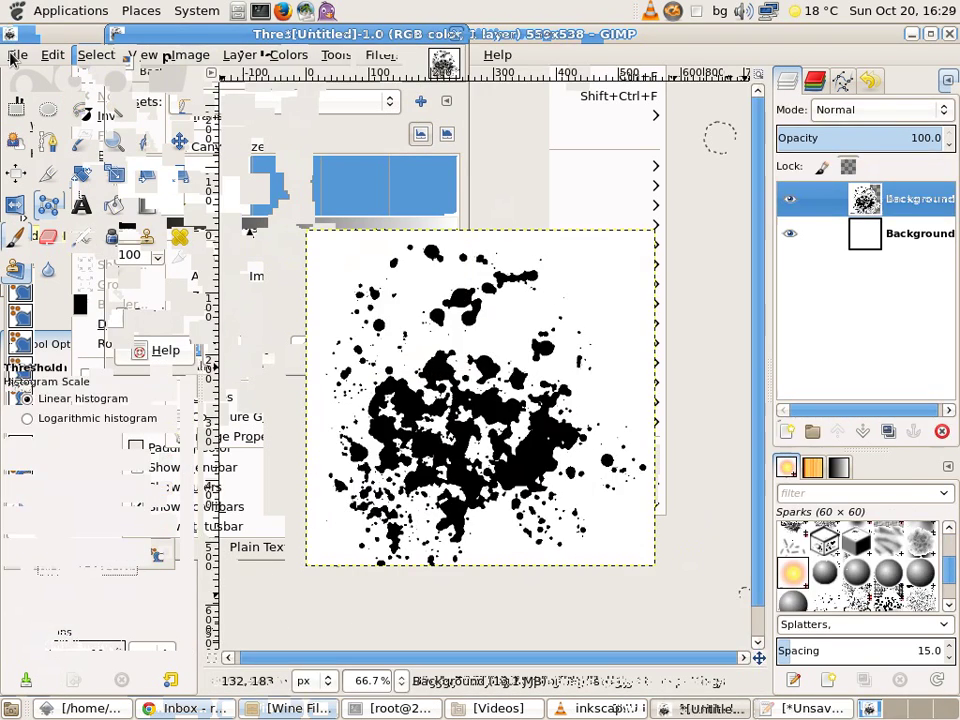
{"action": "left_click", "coordinate": [15, 55]}
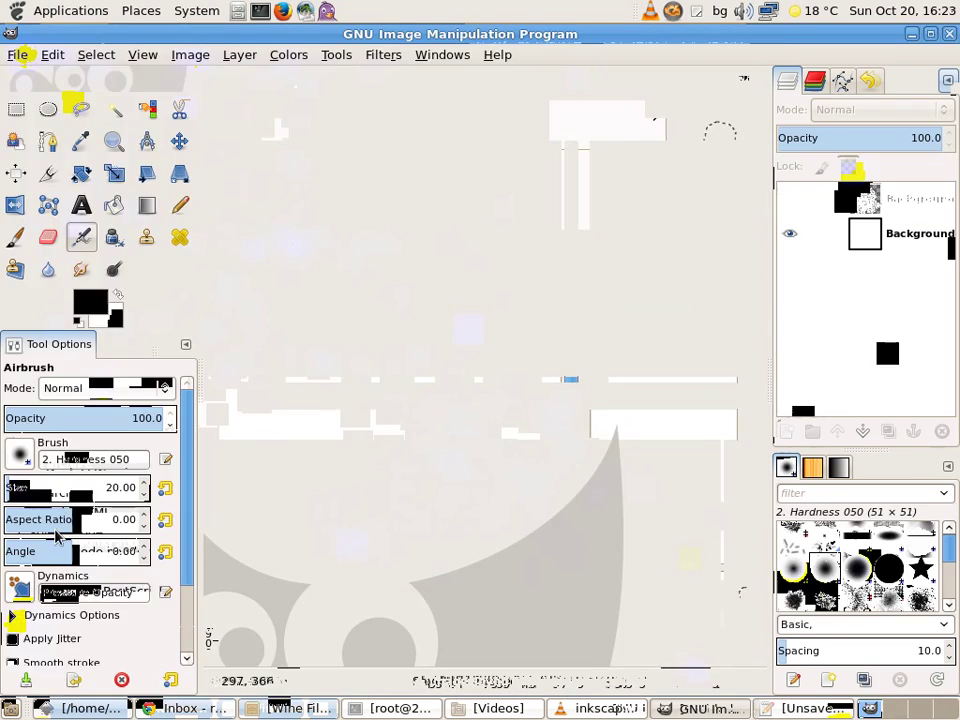
Export the splatter image to Documents as the GIMP brush splatter02.gbr
{"action": "left_click", "coordinate": [20, 617]}
{"action": "left_click", "coordinate": [187, 502]}
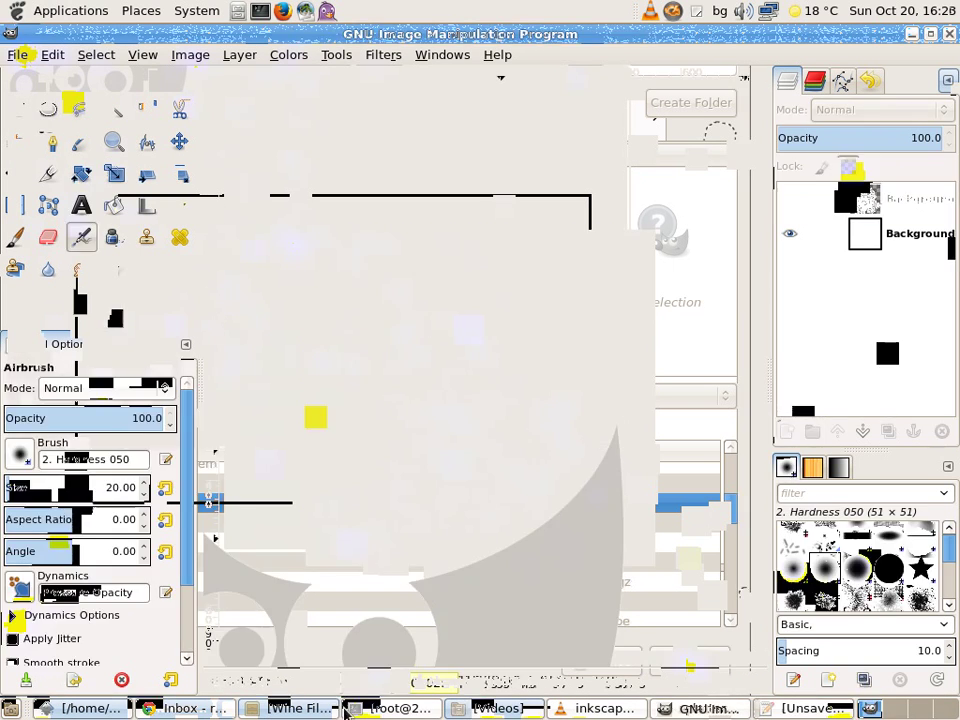
{"action": "left_click", "coordinate": [368, 708]}
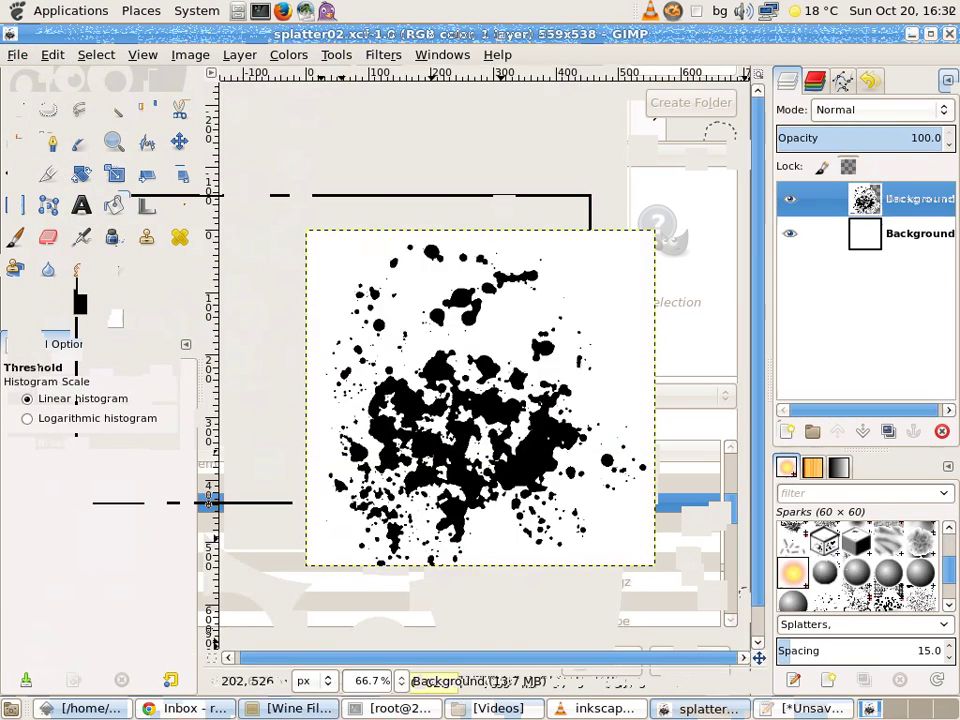
Copy splatter02.gbr from Documents and paste it into share/gimp/2.0/brushes
{"action": "left_click", "coordinate": [500, 708]}
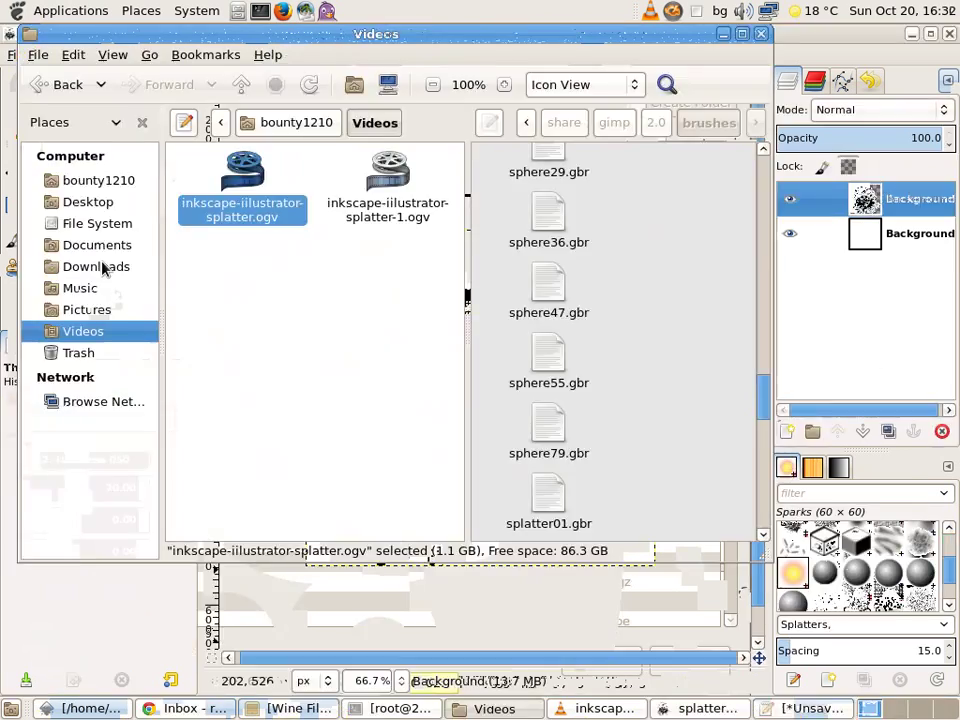
{"action": "left_click", "coordinate": [113, 245]}
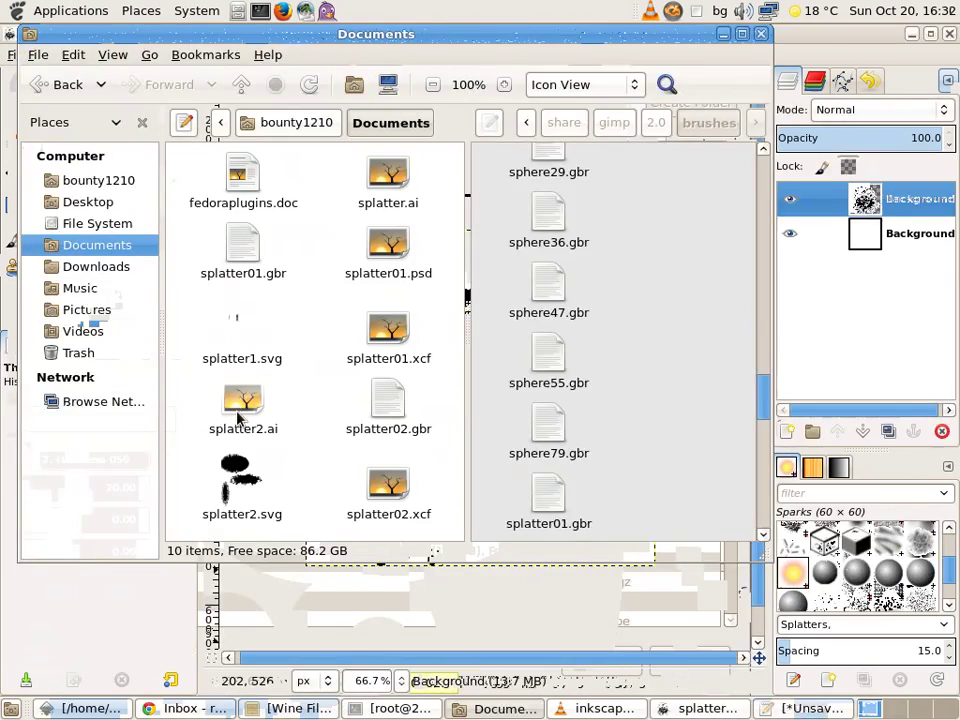
{"action": "left_click", "coordinate": [396, 402]}
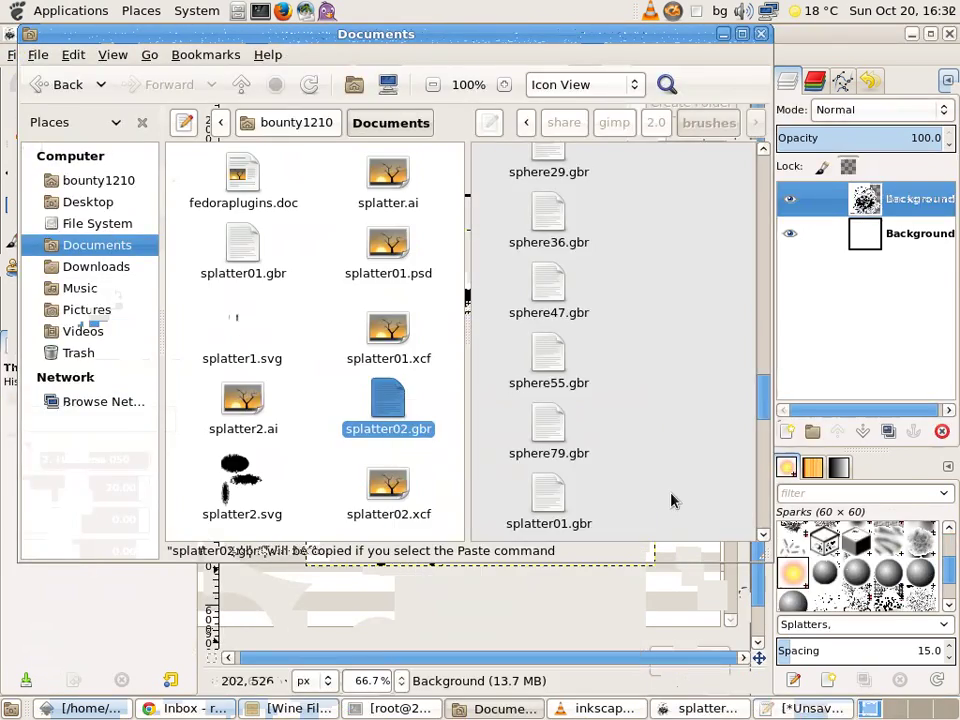
{"action": "right_click", "coordinate": [671, 499]}
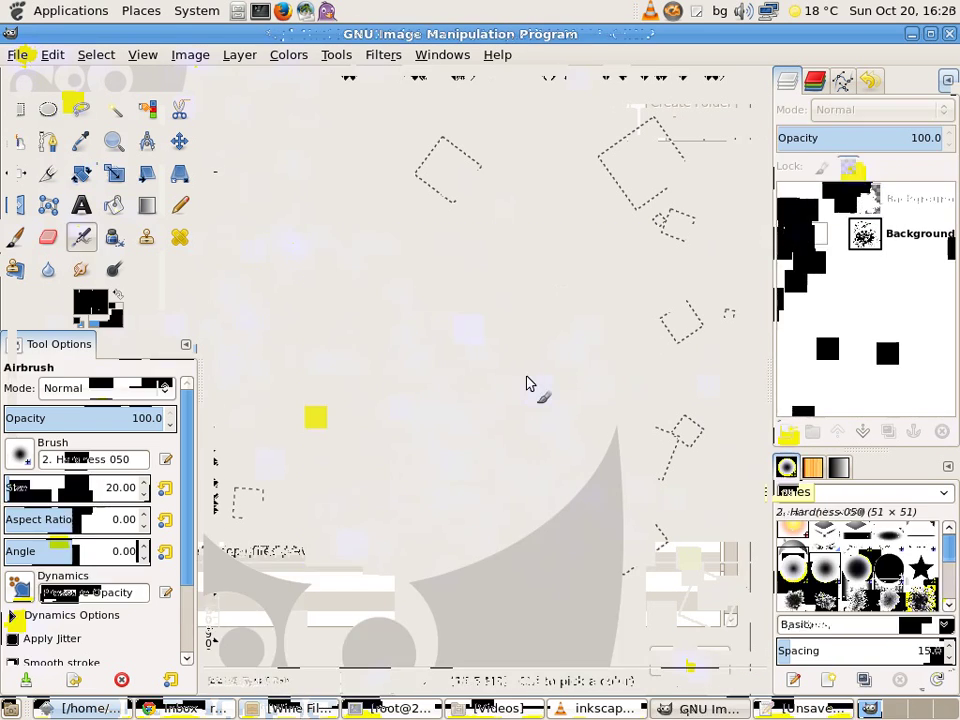
Convert the splatter image to grayscale, flatten it to one layer and save it
{"action": "left_click", "coordinate": [532, 386]}
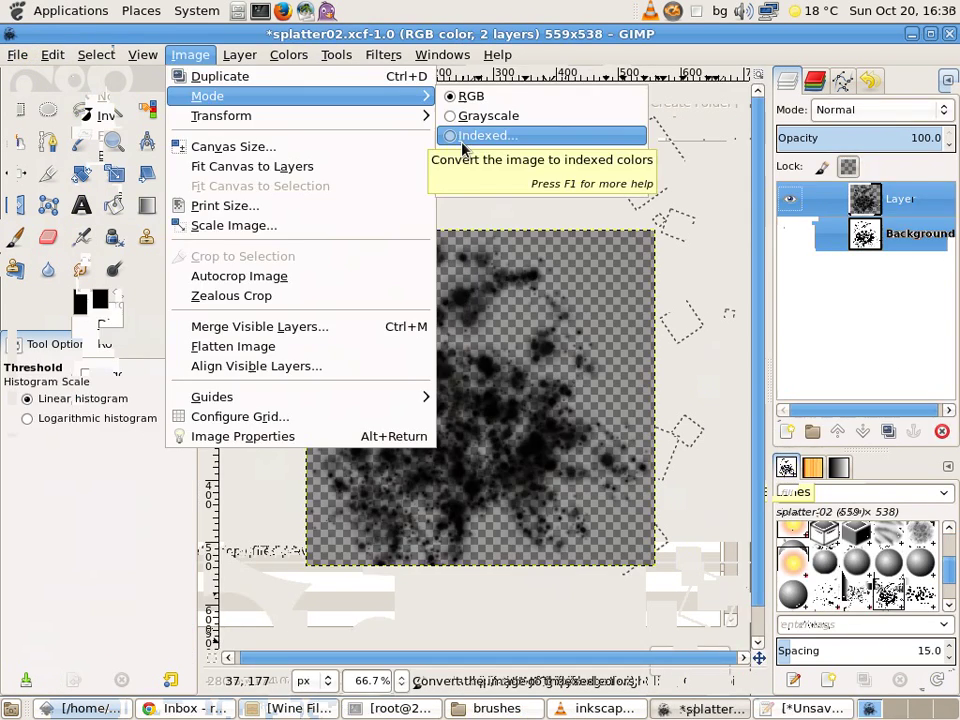
{"action": "left_click", "coordinate": [467, 116]}
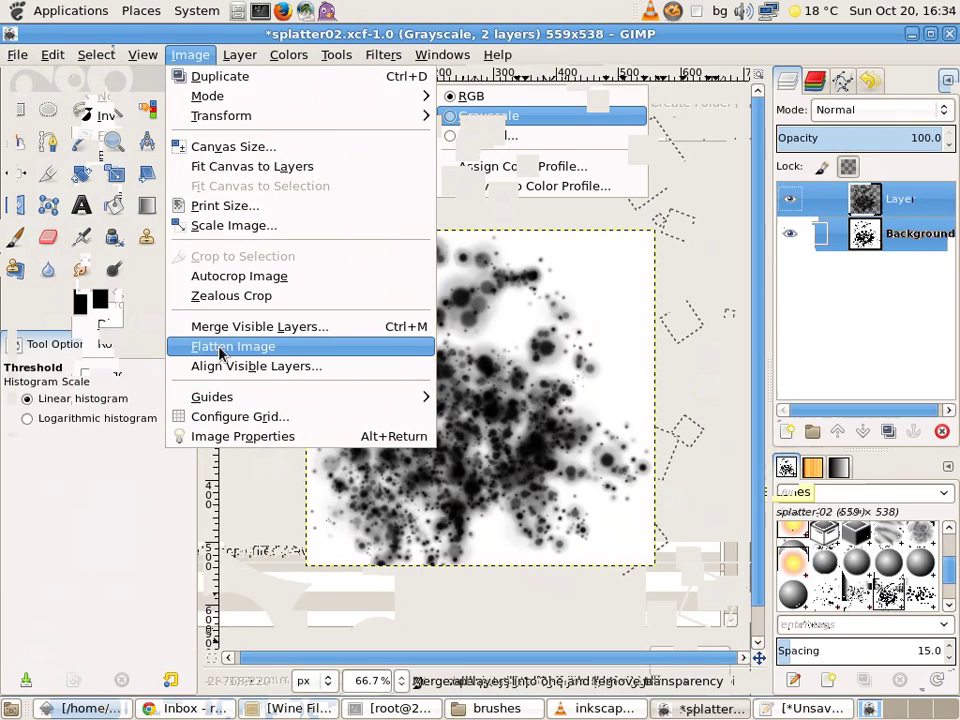
{"action": "left_click", "coordinate": [215, 344]}
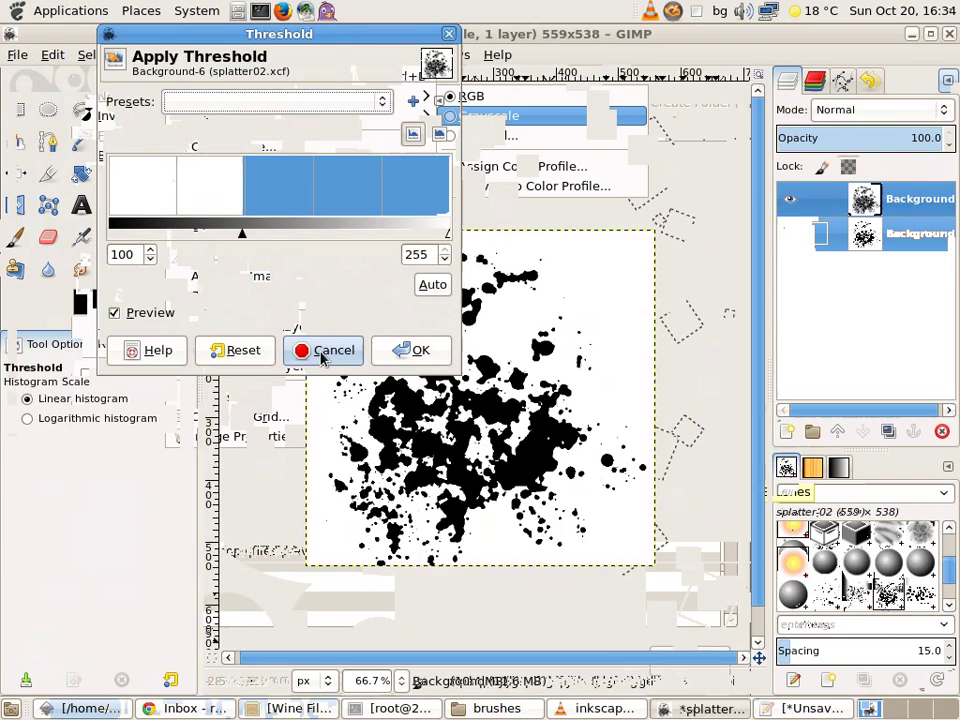
{"action": "left_click", "coordinate": [320, 350]}
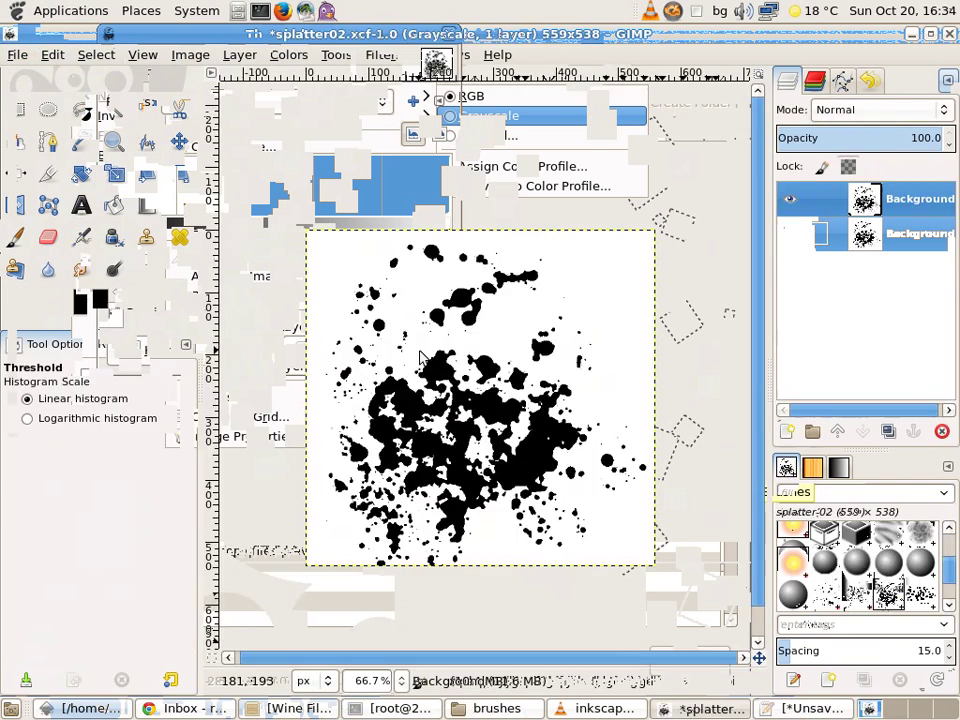
{"action": "key", "text": "ctrl+s"}
{"action": "left_click", "coordinate": [18, 54]}
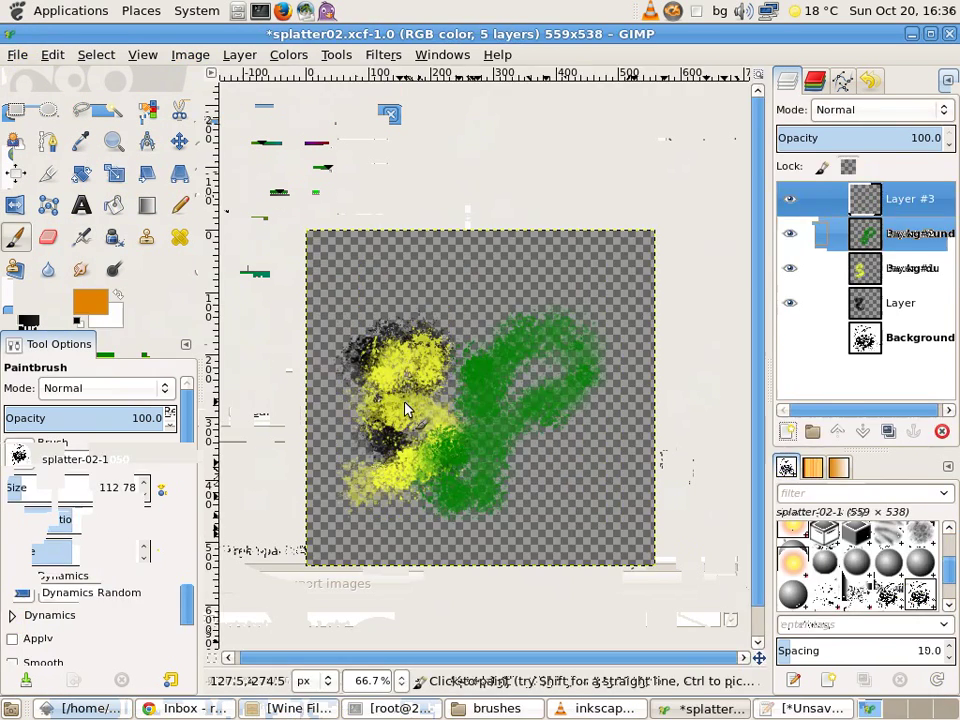
Paint orange splatter strokes across the GIMP canvas with the Paintbrush
{"action": "left_click_drag", "start_coordinate": [404, 401], "coordinate": [491, 315]}
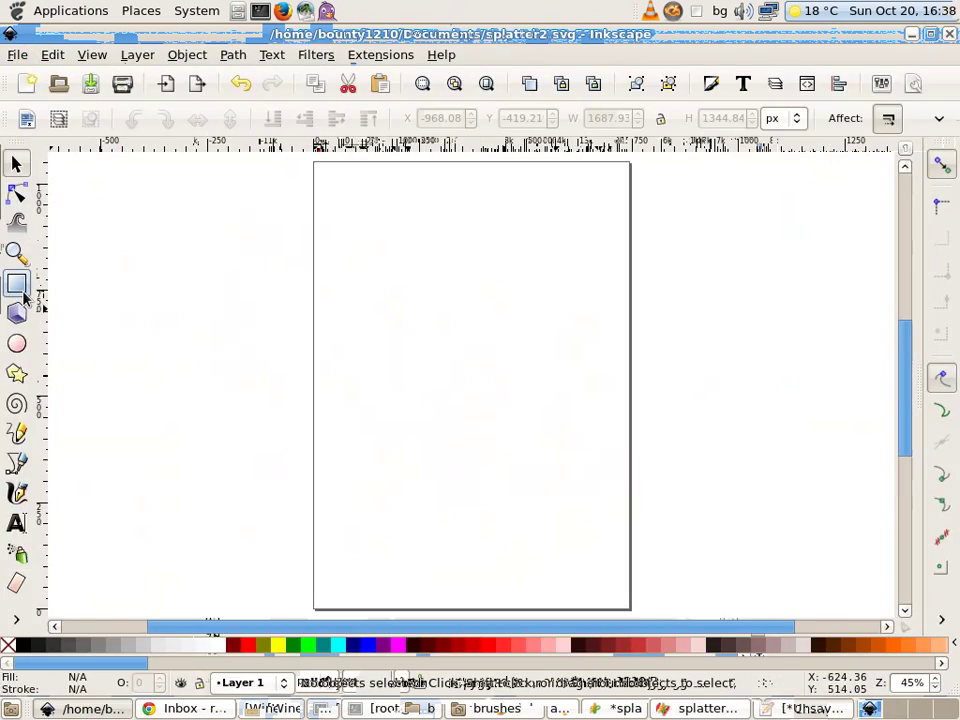
Create a small green blob in the upper part of the page with the Tweak tool
{"action": "key", "text": "w"}
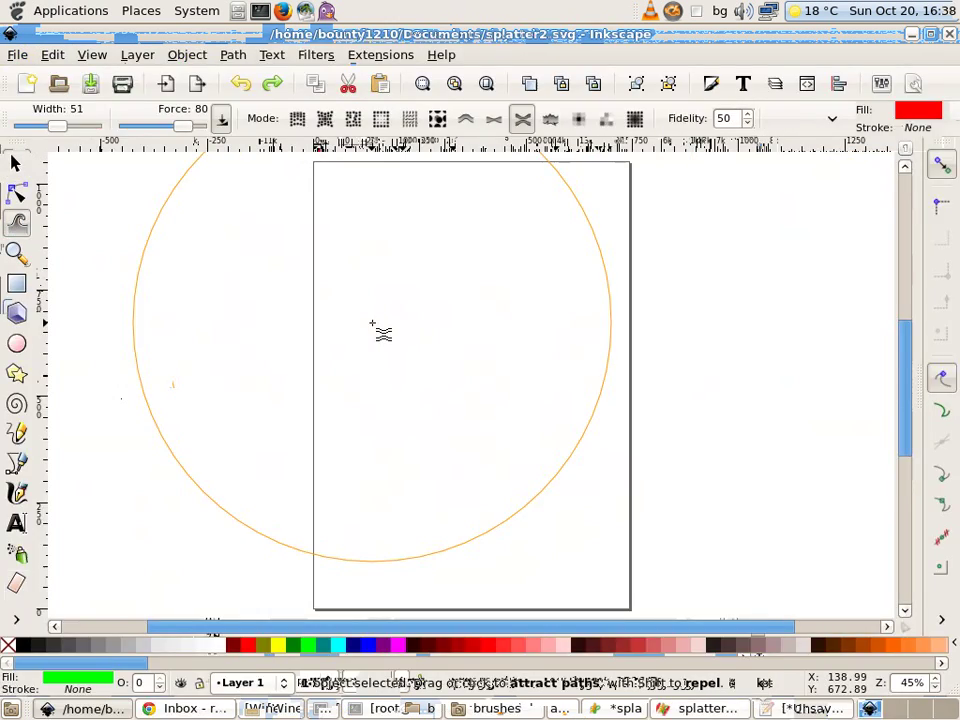
{"action": "left_click", "coordinate": [396, 298]}
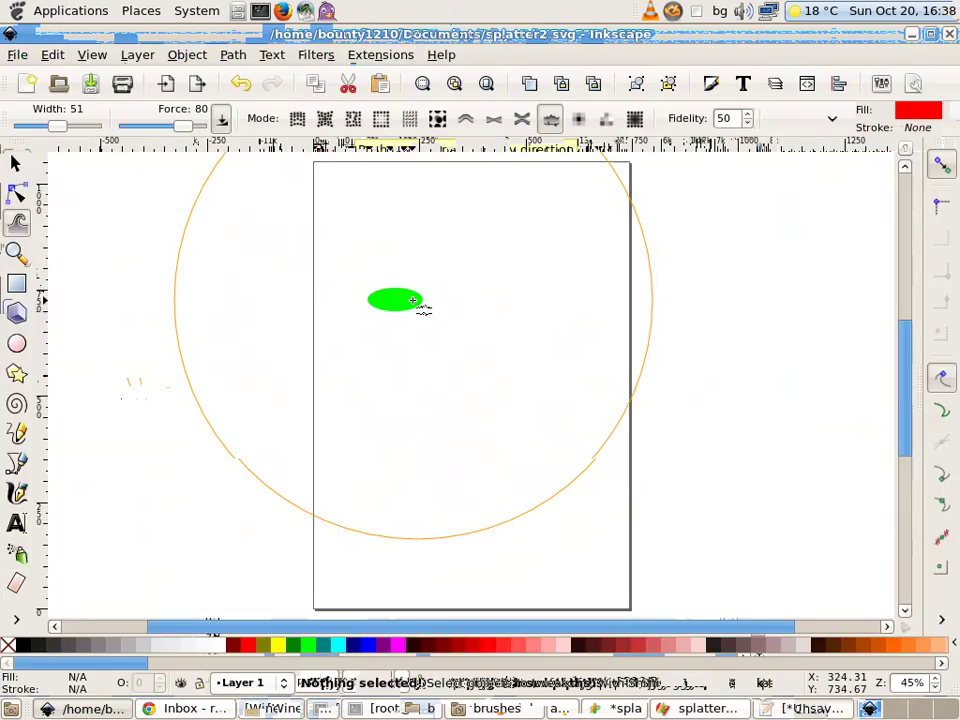
{"action": "left_click", "coordinate": [17, 163]}
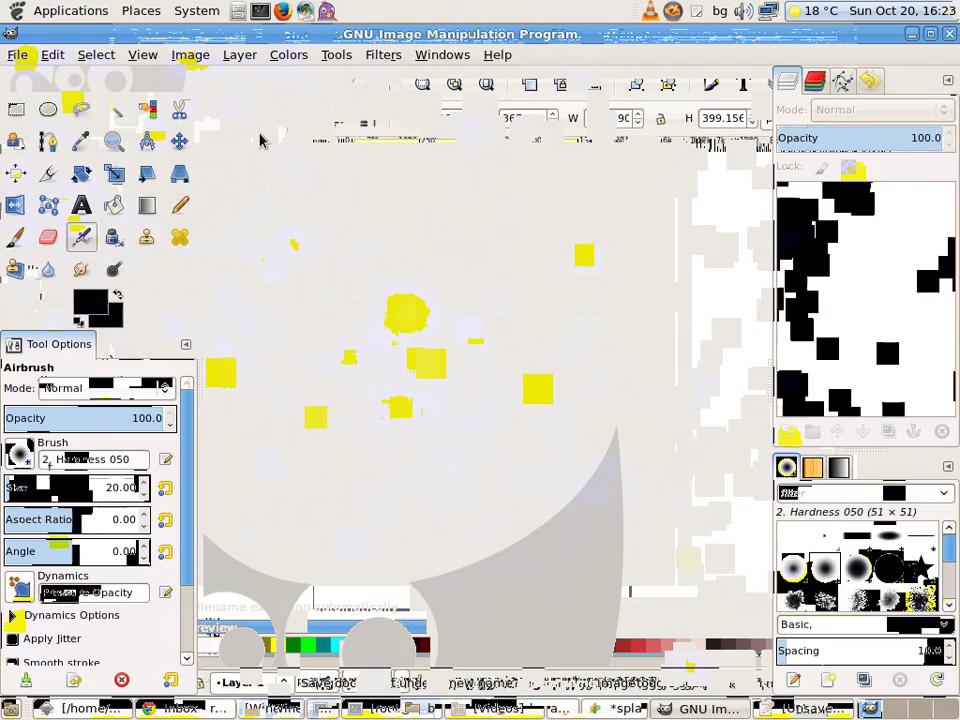
Save the Inkscape drawing as splatter3.svg and adjust the Align relative-to setting
{"action": "key", "text": "Return"}
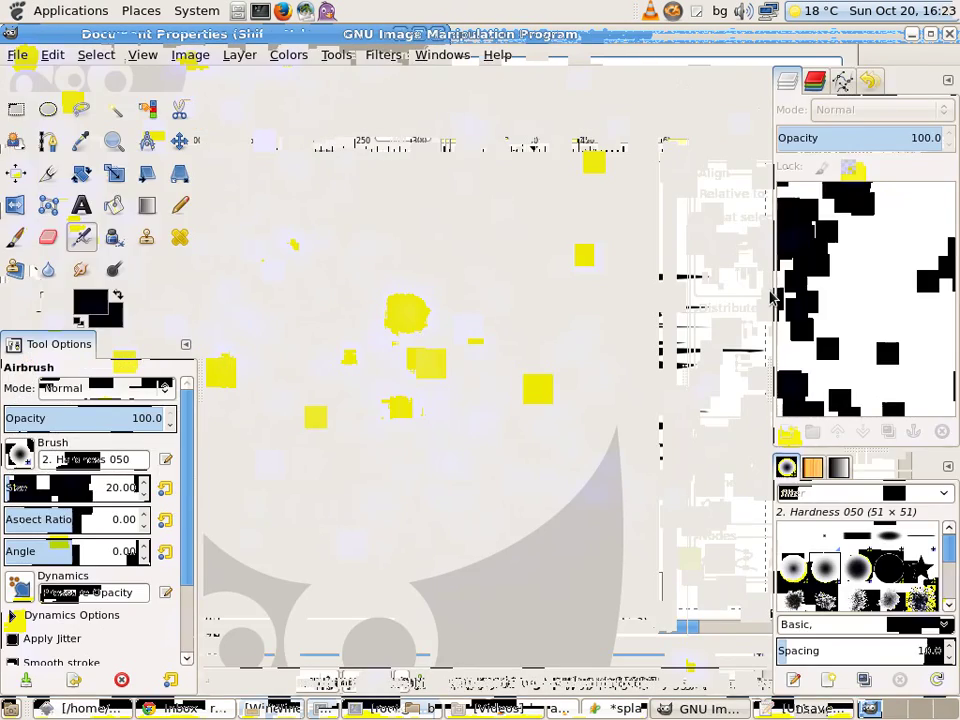
{"action": "left_click", "coordinate": [818, 193]}
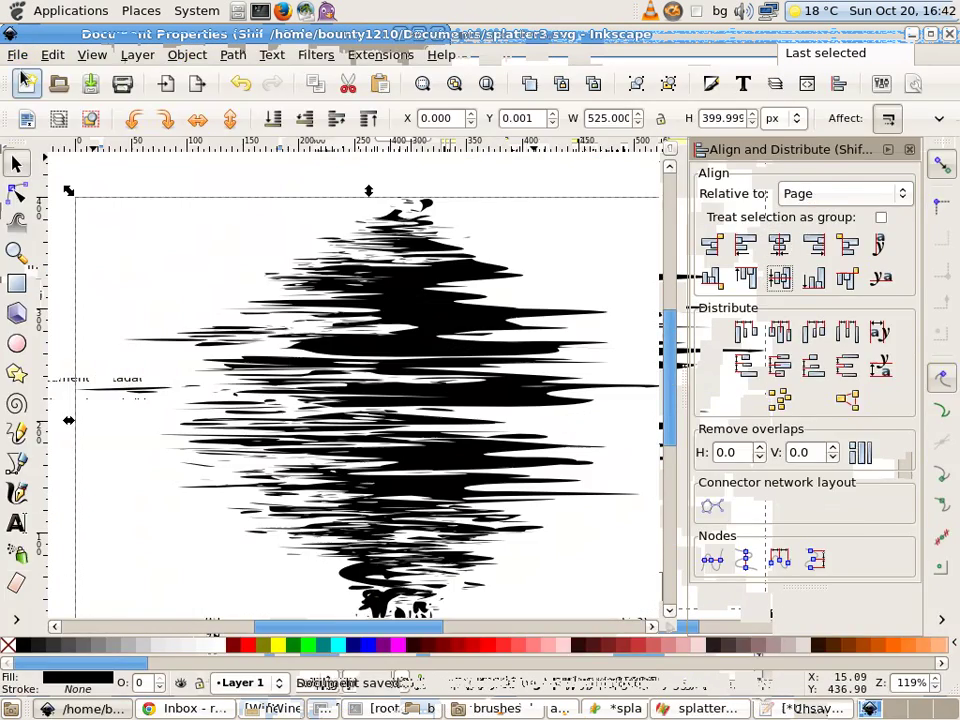
{"action": "left_click", "coordinate": [17, 54]}
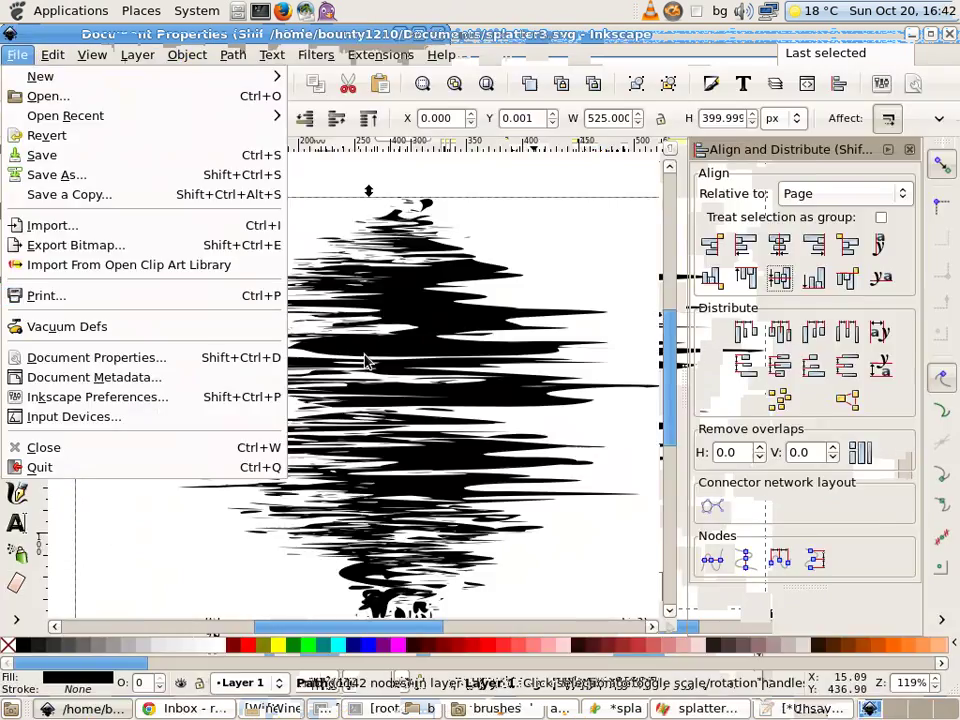
{"action": "left_click", "coordinate": [17, 55]}
{"action": "scroll", "coordinate": [347, 422], "scroll_direction": "down", "scroll_amount": 1}
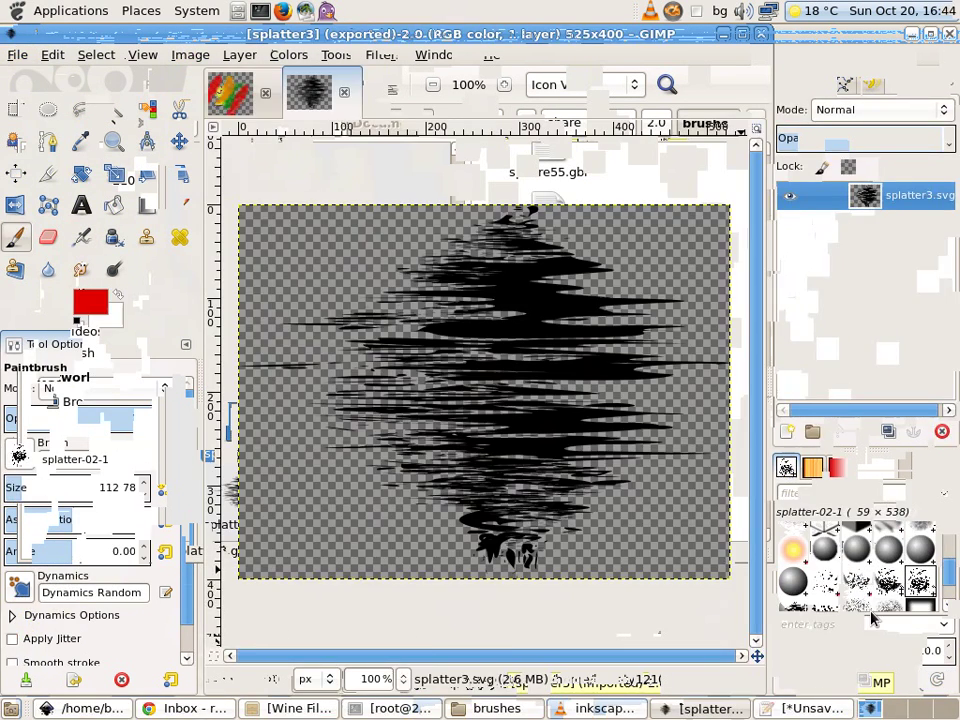
{"action": "scroll", "coordinate": [946, 577], "scroll_direction": "down", "scroll_amount": 1}
{"action": "left_click", "coordinate": [17, 54]}
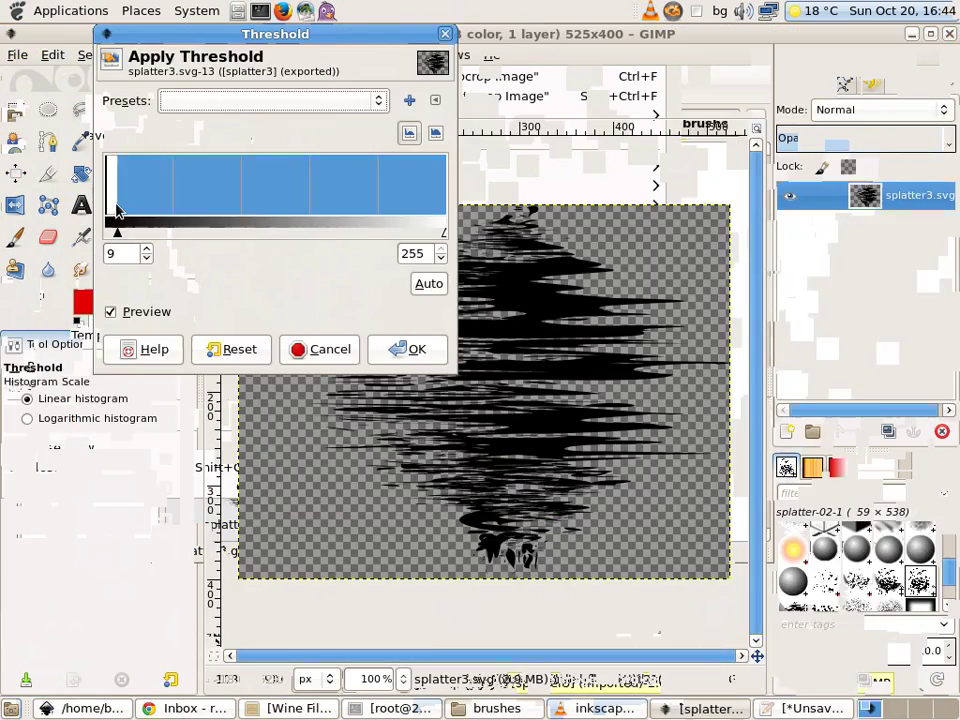
Threshold the splatter at level 12, save it as splatter3.xcf and export it
{"action": "left_click_drag", "start_coordinate": [111, 214], "coordinate": [121, 213]}
{"action": "left_click", "coordinate": [405, 349]}
{"action": "key", "text": "ctrl+s"}
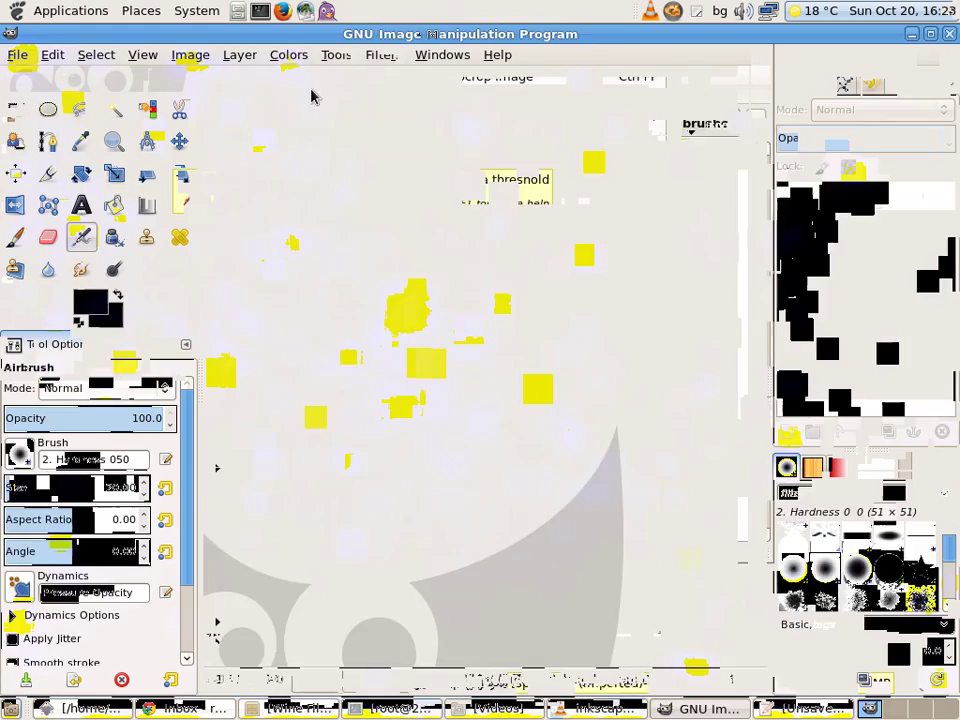
{"action": "left_click", "coordinate": [382, 54]}
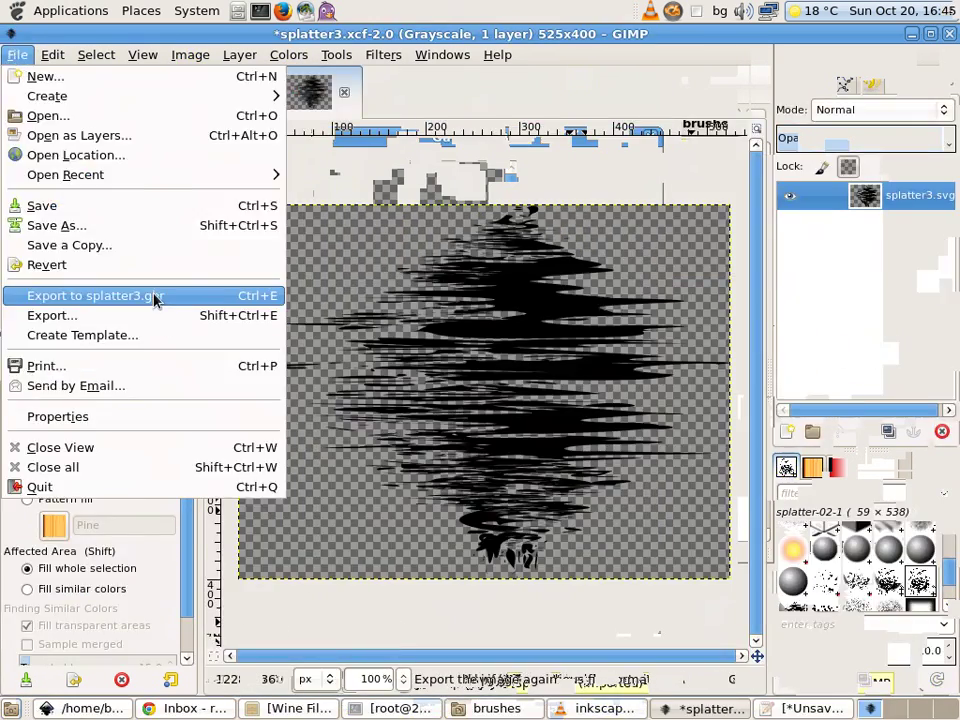
{"action": "left_click", "coordinate": [154, 300]}
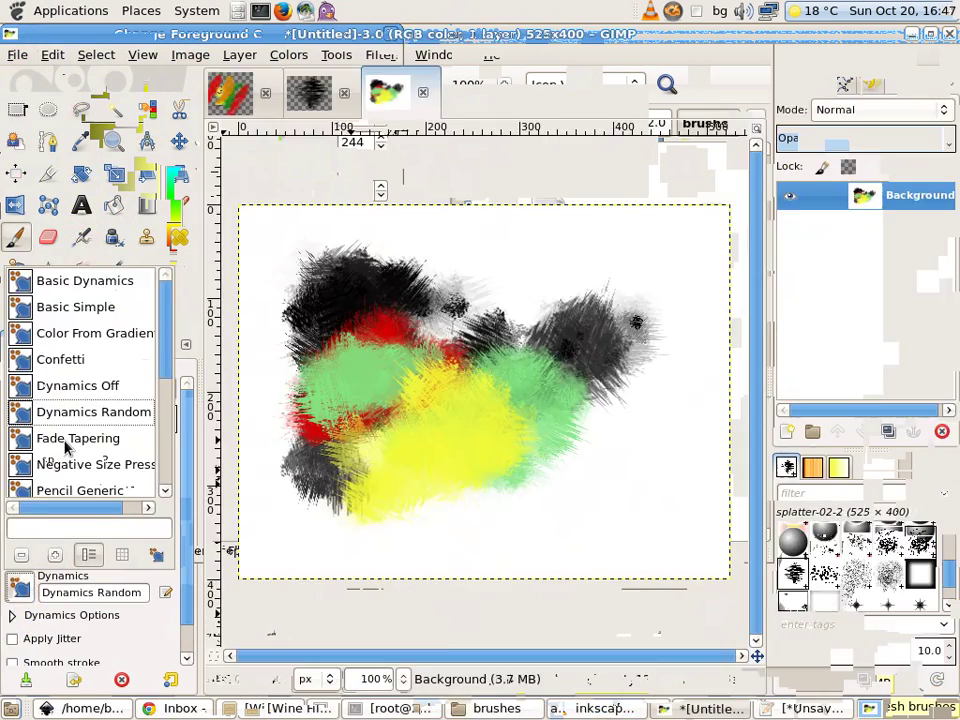
Set airbrush dynamics to Fade Tapering and paint fading yellow and red strokes
{"action": "left_click", "coordinate": [84, 430]}
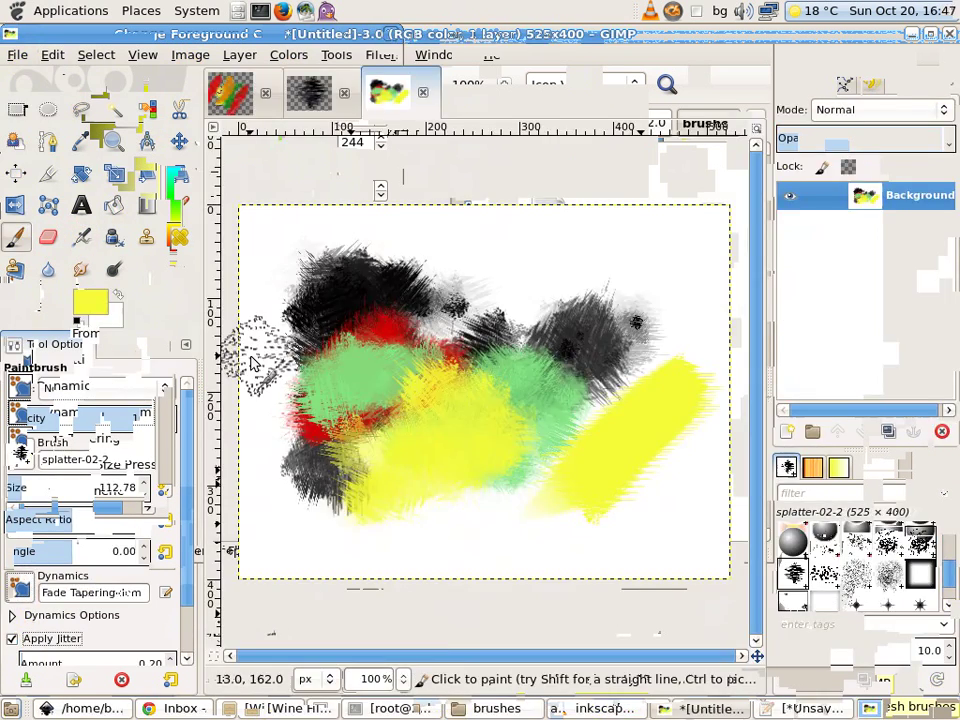
{"action": "left_click_drag", "start_coordinate": [430, 500], "coordinate": [553, 274]}
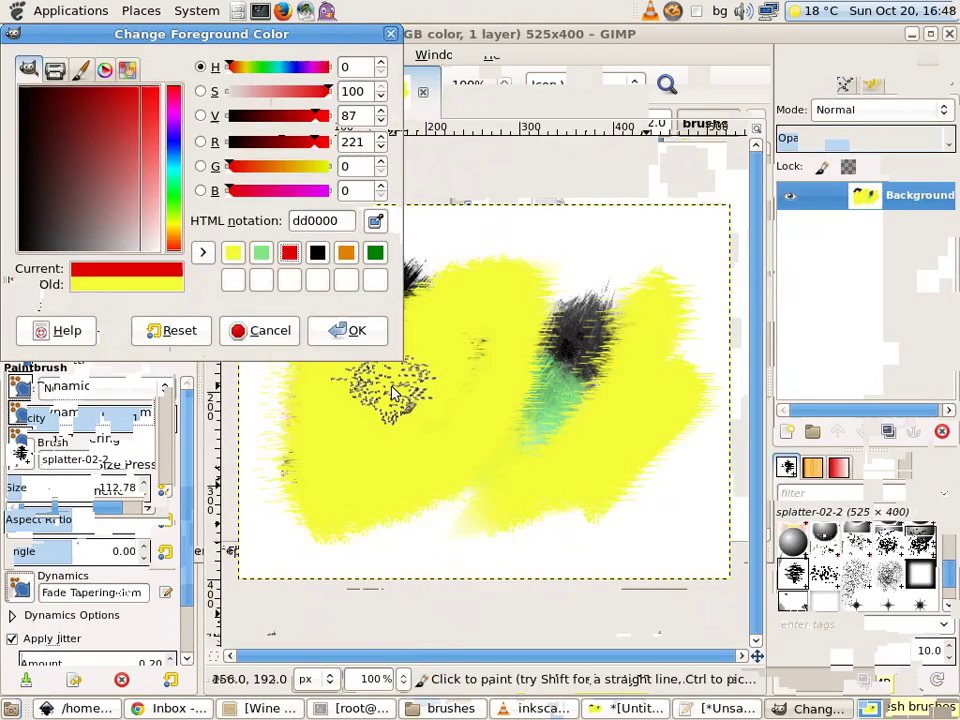
{"action": "left_click_drag", "start_coordinate": [350, 440], "coordinate": [490, 330]}
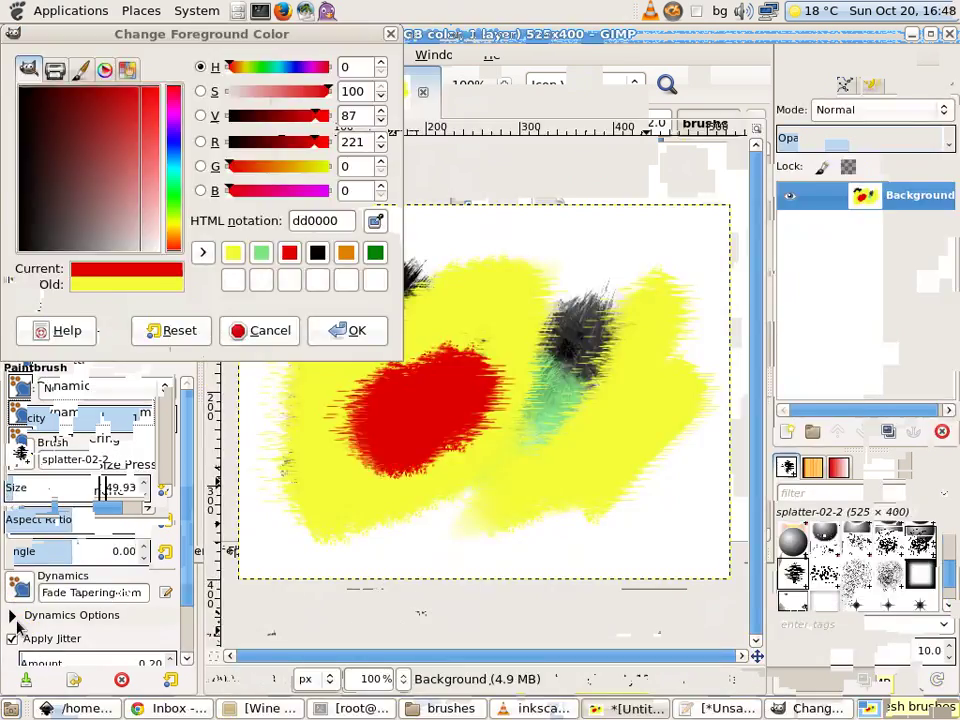
{"action": "left_click", "coordinate": [12, 615]}
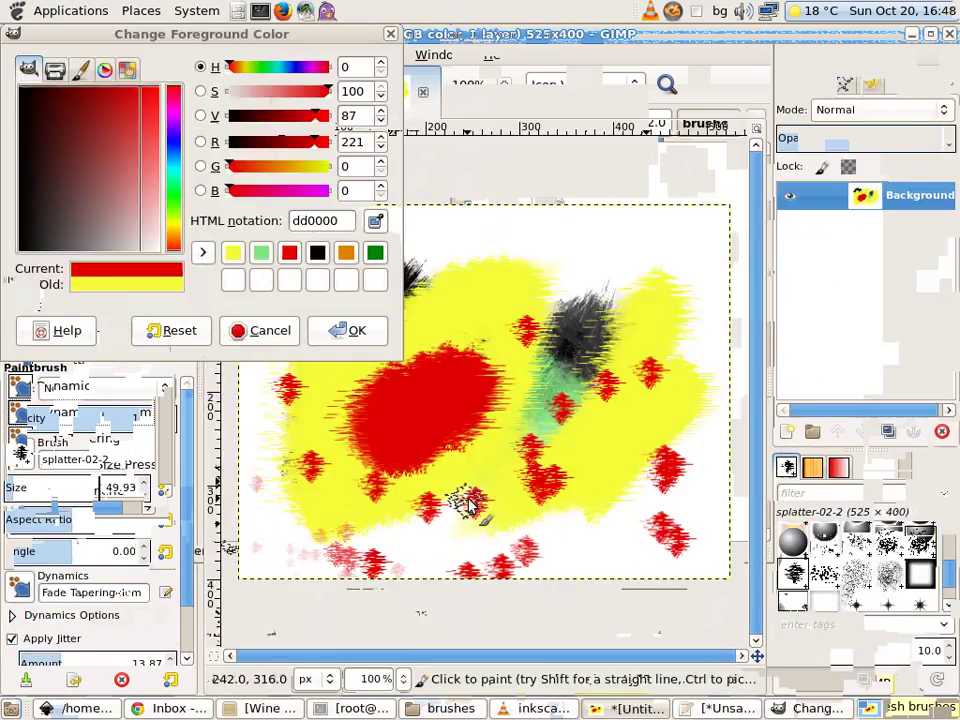
{"action": "left_click_drag", "start_coordinate": [457, 501], "coordinate": [399, 499]}
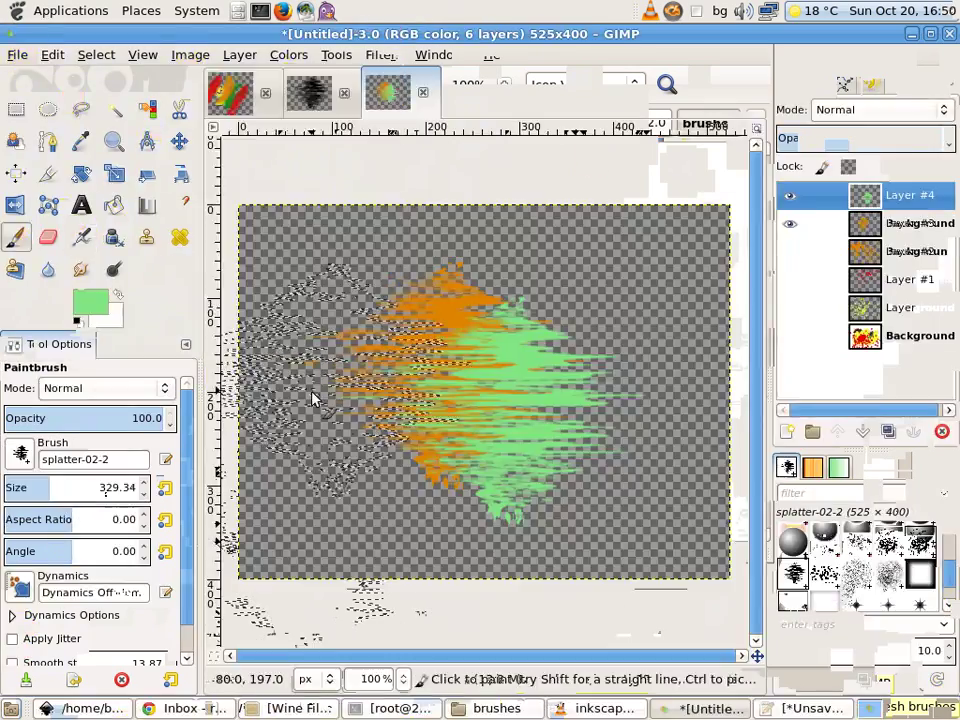
Add a new layer, paint a yellow stroke on it, then undo that stroke
{"action": "key", "text": "shift+ctrl+n"}
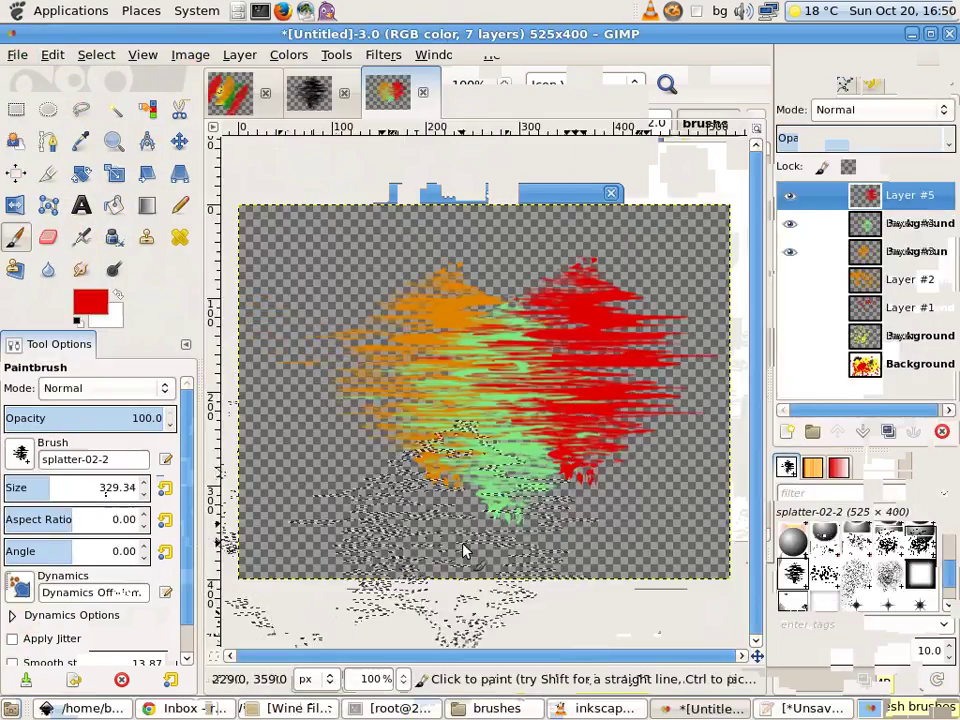
{"action": "left_click", "coordinate": [92, 302]}
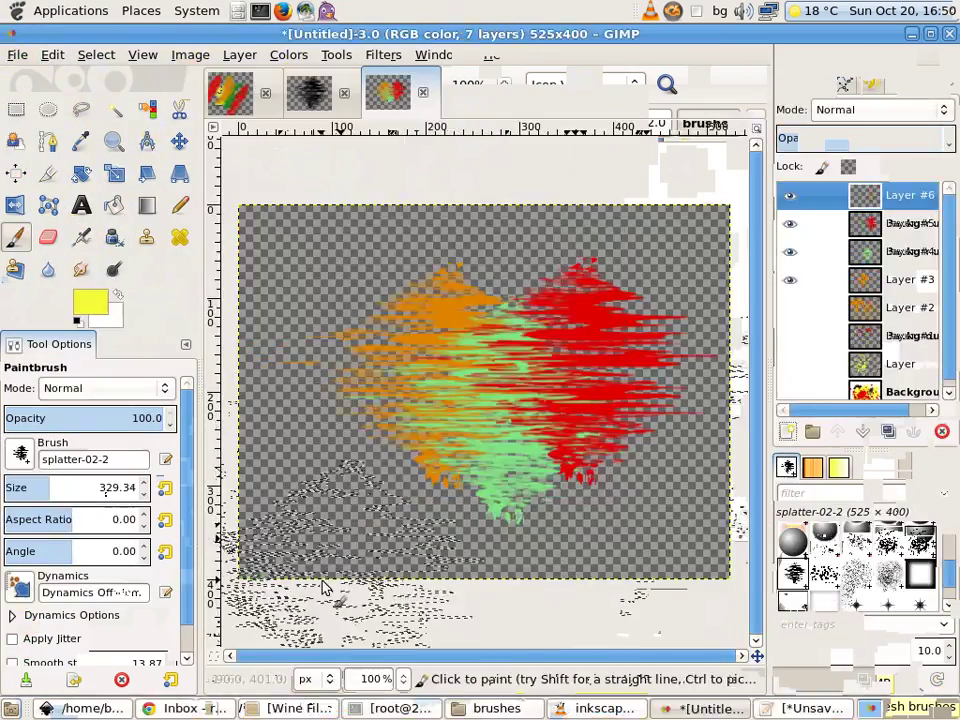
{"action": "left_click_drag", "start_coordinate": [480, 330], "coordinate": [260, 480]}
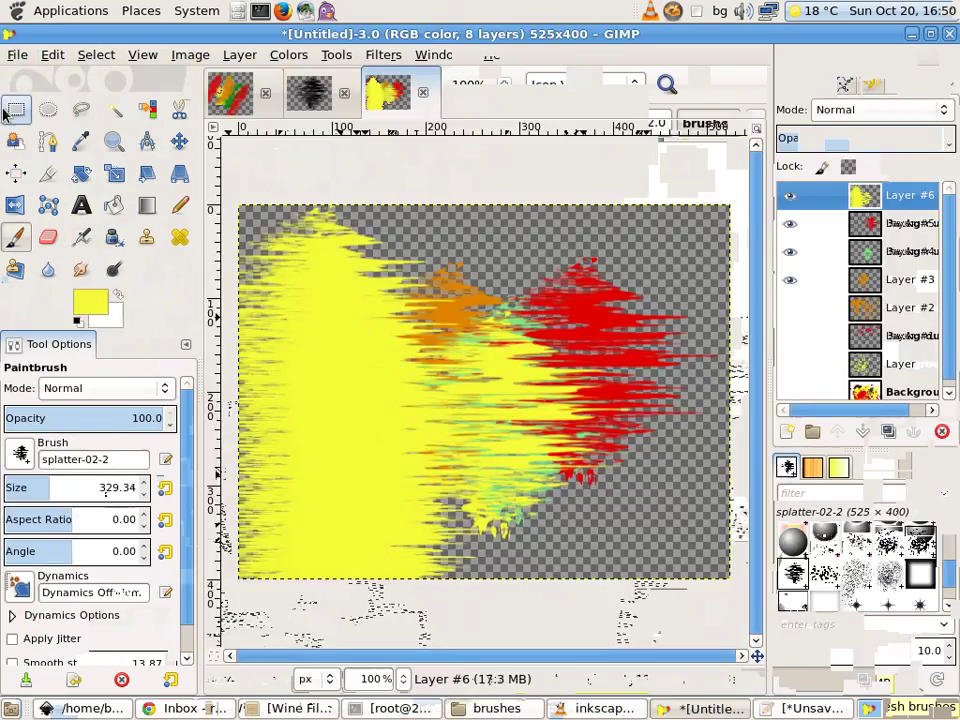
{"action": "left_click", "coordinate": [52, 54]}
{"action": "left_click", "coordinate": [60, 73]}
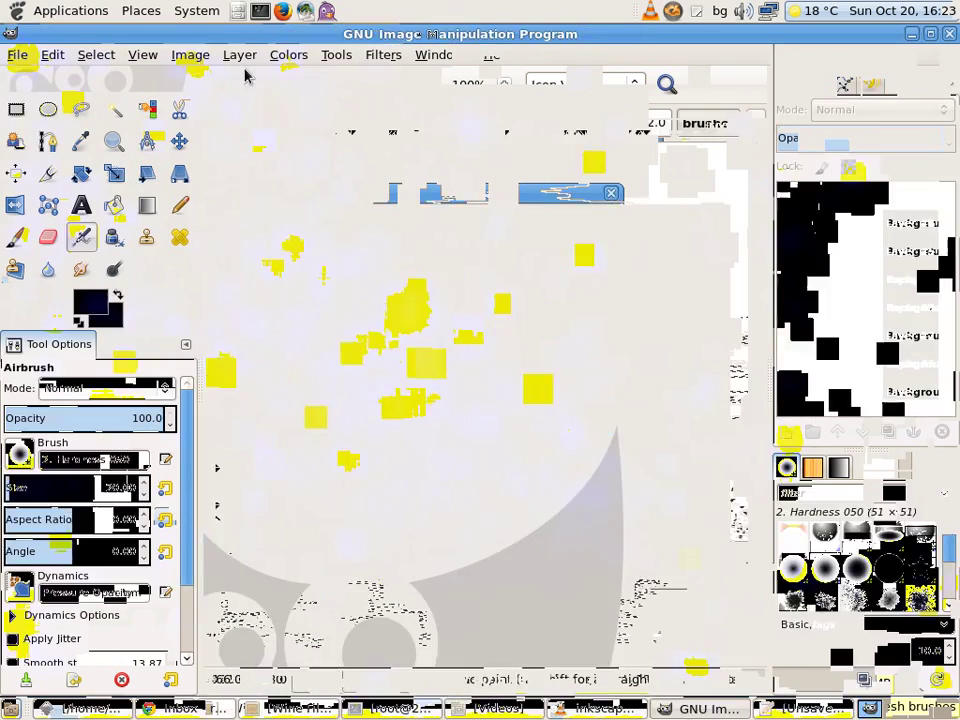
Try Color Balance yellow-blue -69 and Colorize lightness -39, cancelling both
{"action": "left_click", "coordinate": [288, 54]}
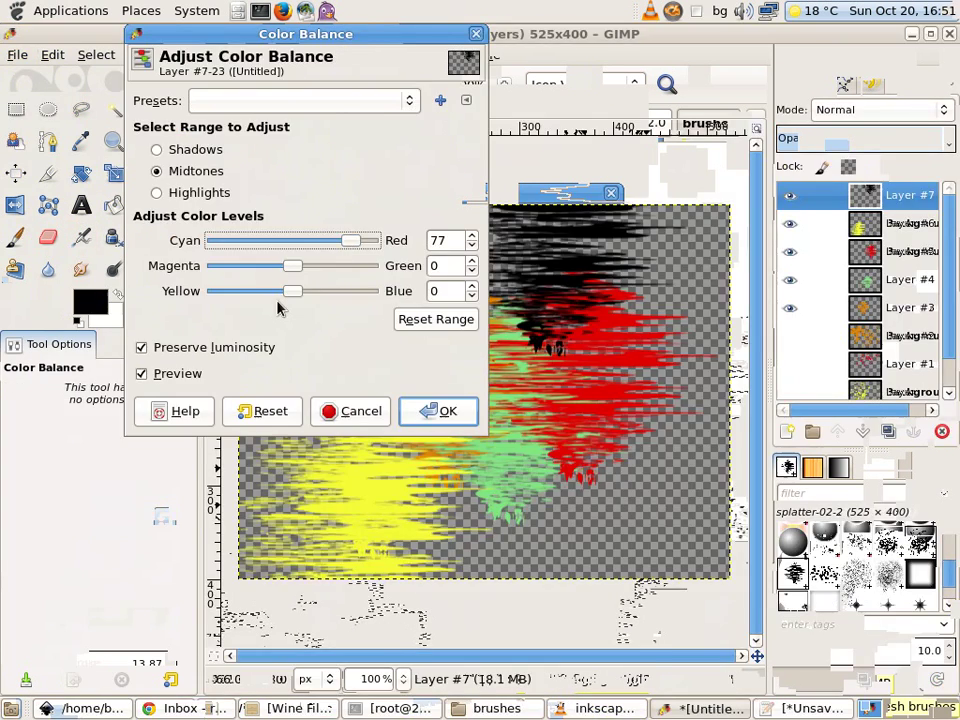
{"action": "left_click_drag", "start_coordinate": [294, 289], "coordinate": [236, 289]}
{"action": "left_click", "coordinate": [350, 410]}
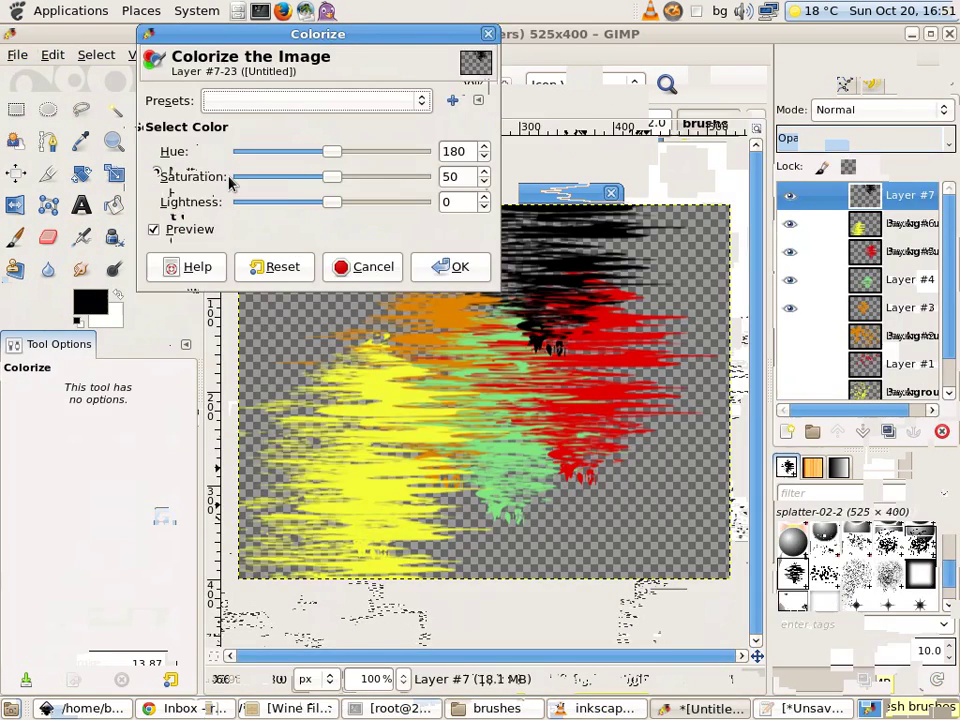
{"action": "left_click_drag", "start_coordinate": [332, 199], "coordinate": [272, 199]}
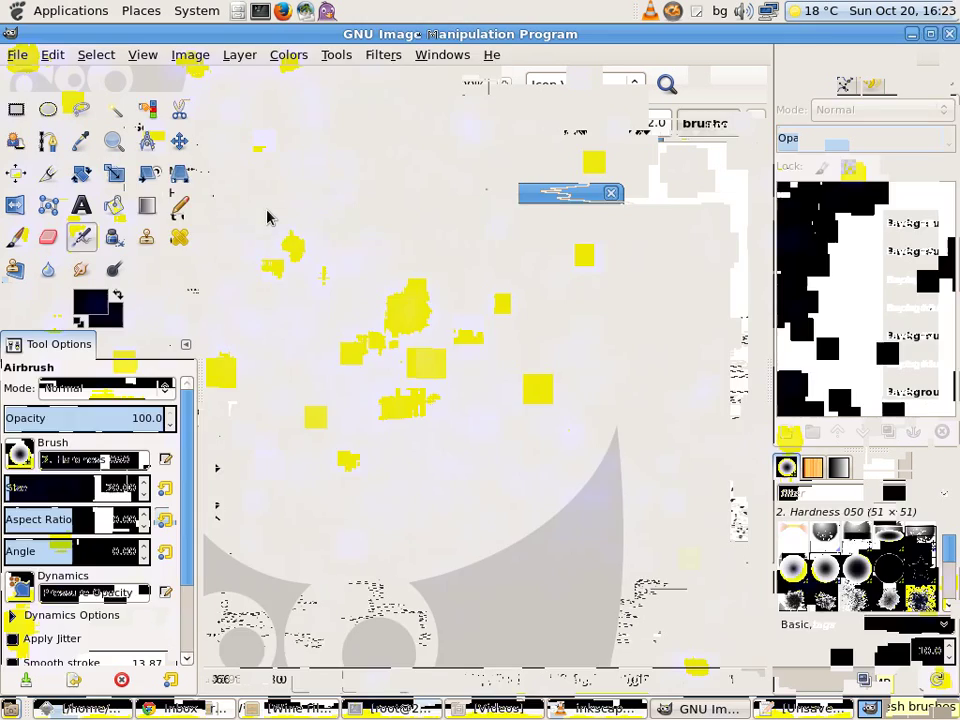
{"action": "left_click", "coordinate": [356, 270]}
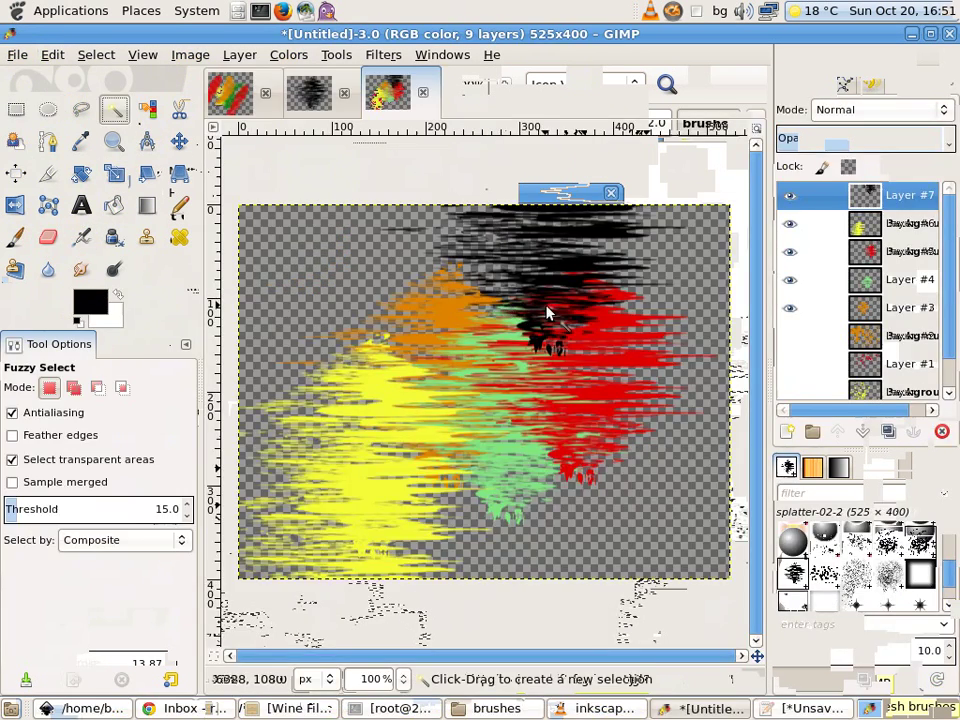
{"action": "left_click", "coordinate": [414, 358]}
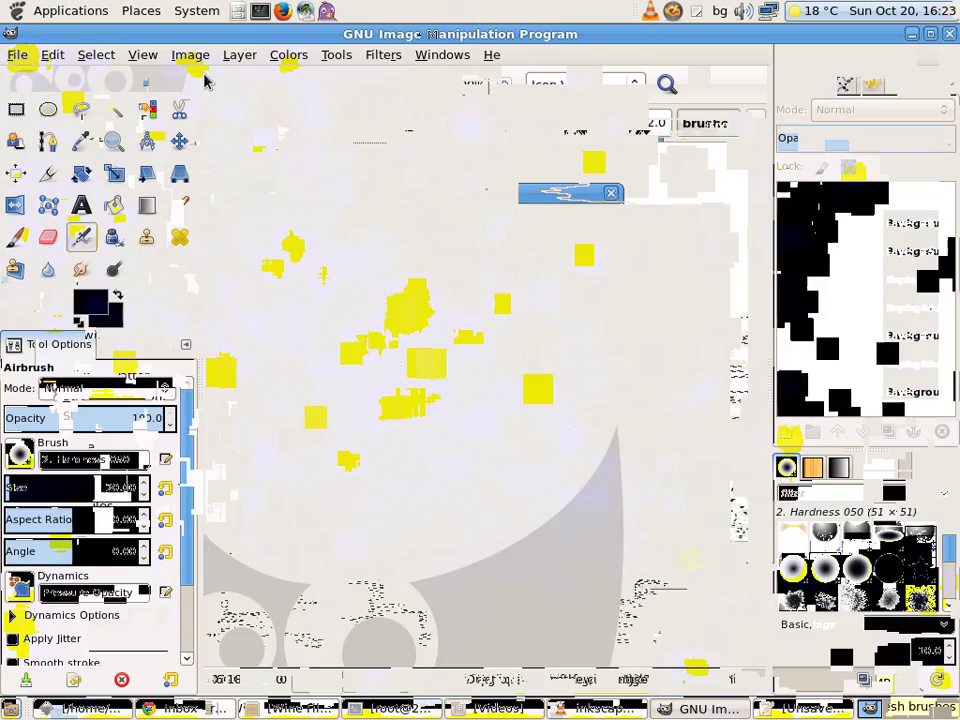
Colorize the layer with hue 360 and lightness -31
{"action": "left_click", "coordinate": [288, 54]}
{"action": "left_click", "coordinate": [318, 208]}
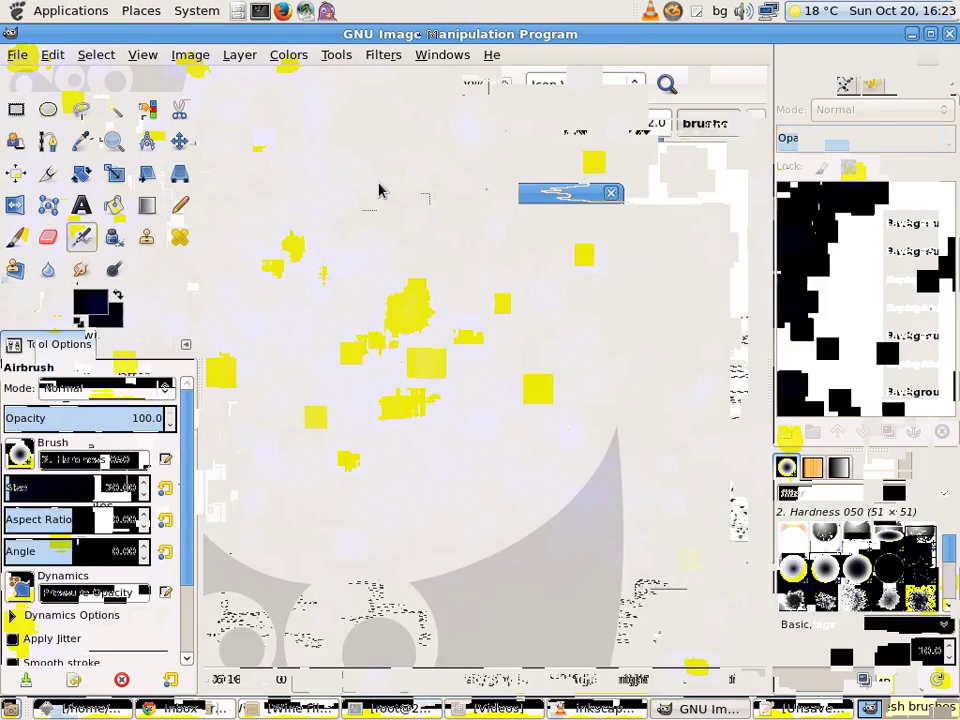
{"action": "left_click_drag", "start_coordinate": [400, 152], "coordinate": [443, 171]}
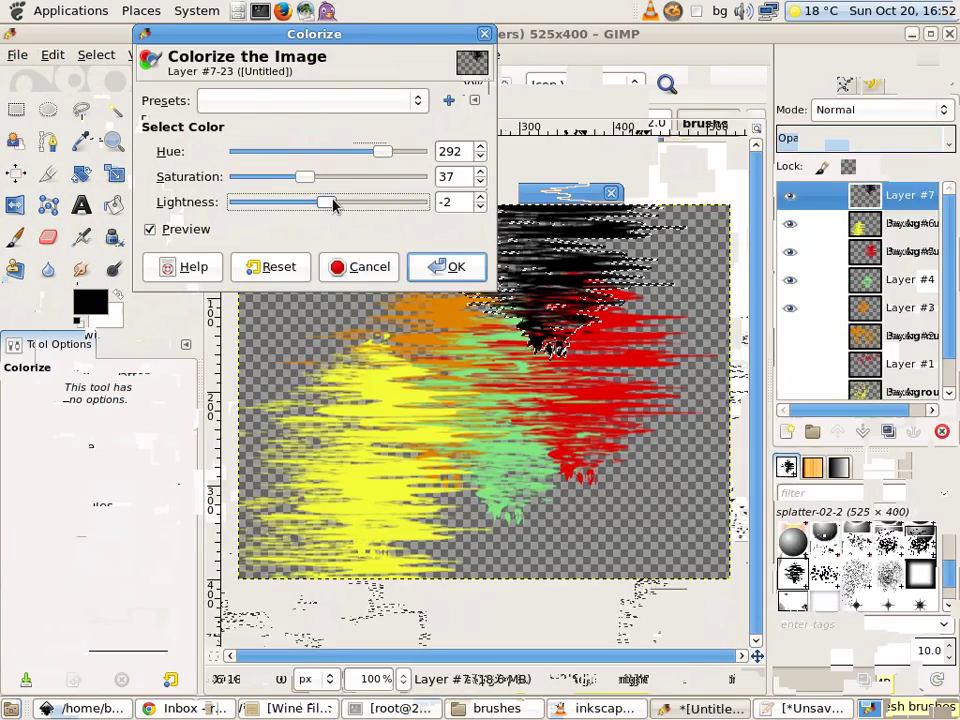
{"action": "left_click_drag", "start_coordinate": [326, 200], "coordinate": [302, 204]}
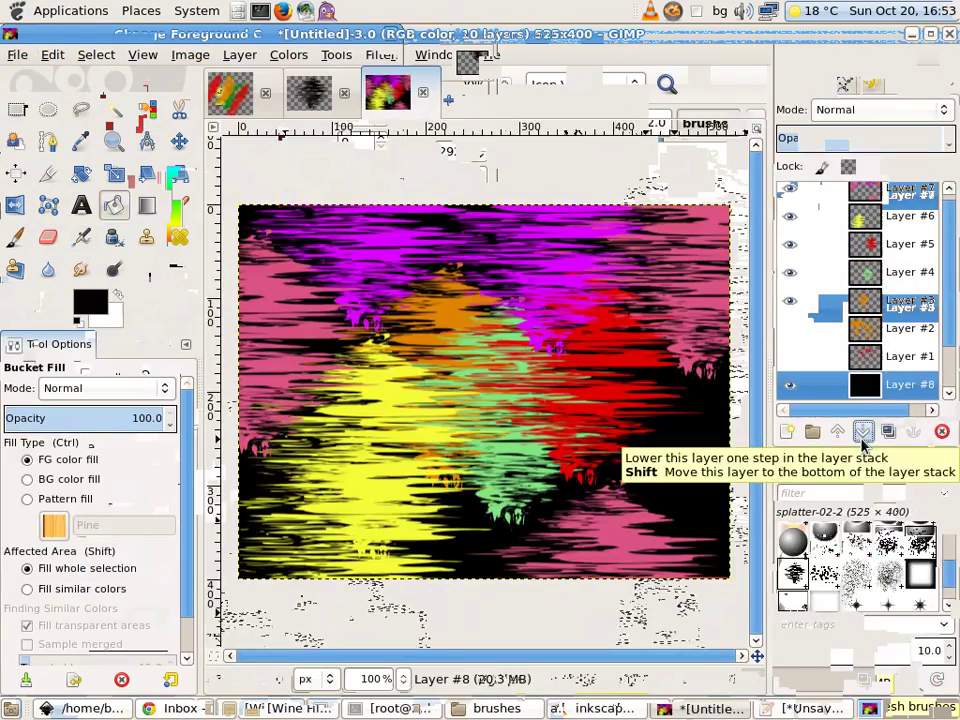
Lower the selected layer two steps and add the empty layer Layer #9 on top
{"action": "left_click", "coordinate": [862, 433]}
{"action": "left_click", "coordinate": [862, 433]}
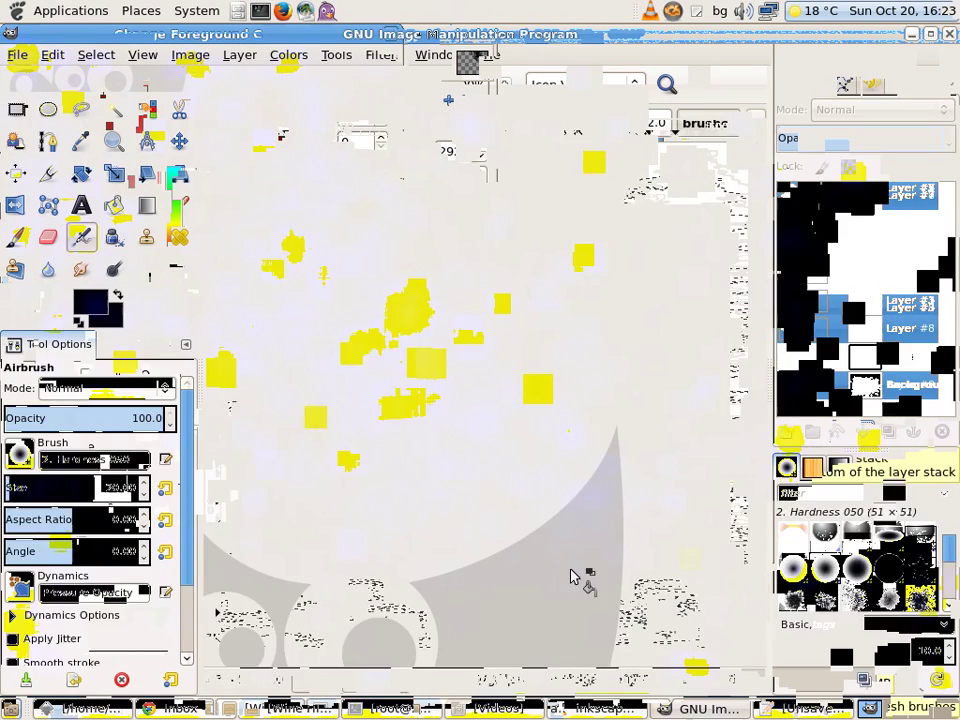
{"action": "key", "text": "shift+ctrl+n"}
{"action": "key", "text": "Return"}
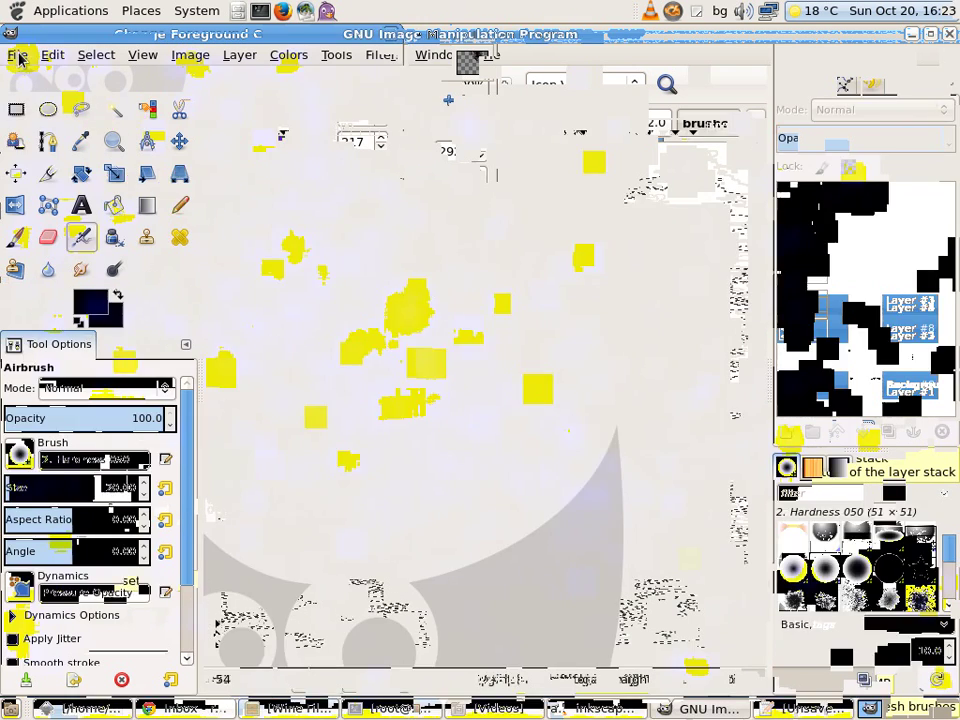
{"action": "left_click", "coordinate": [17, 54]}
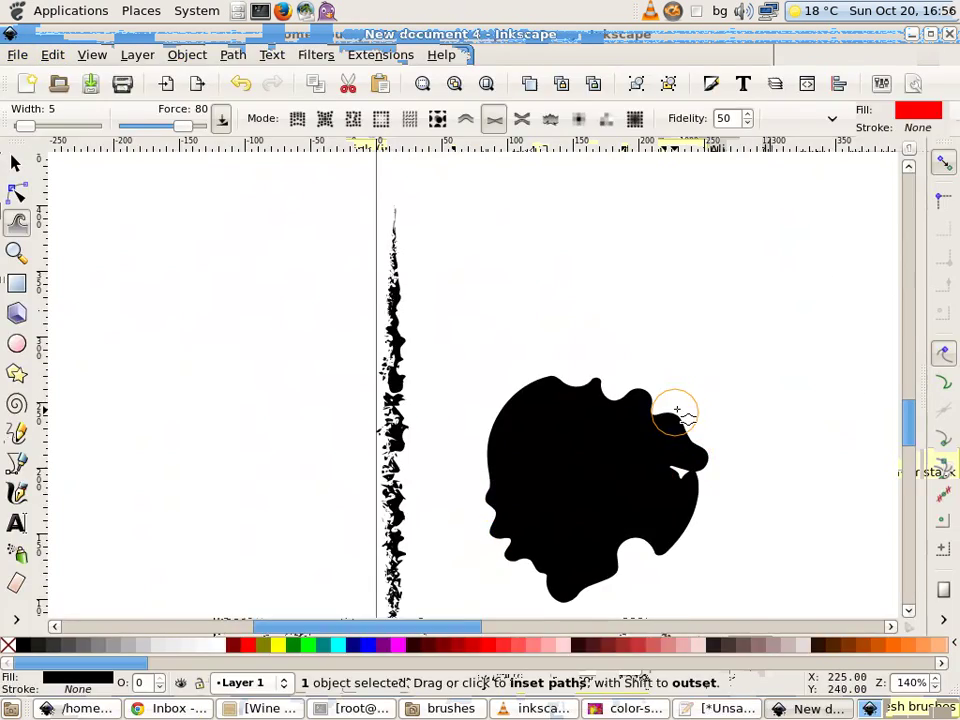
Dent the splatter outline, enlarge the brush shape about tenfold and move it left
{"action": "left_click_drag", "start_coordinate": [671, 403], "coordinate": [718, 542]}
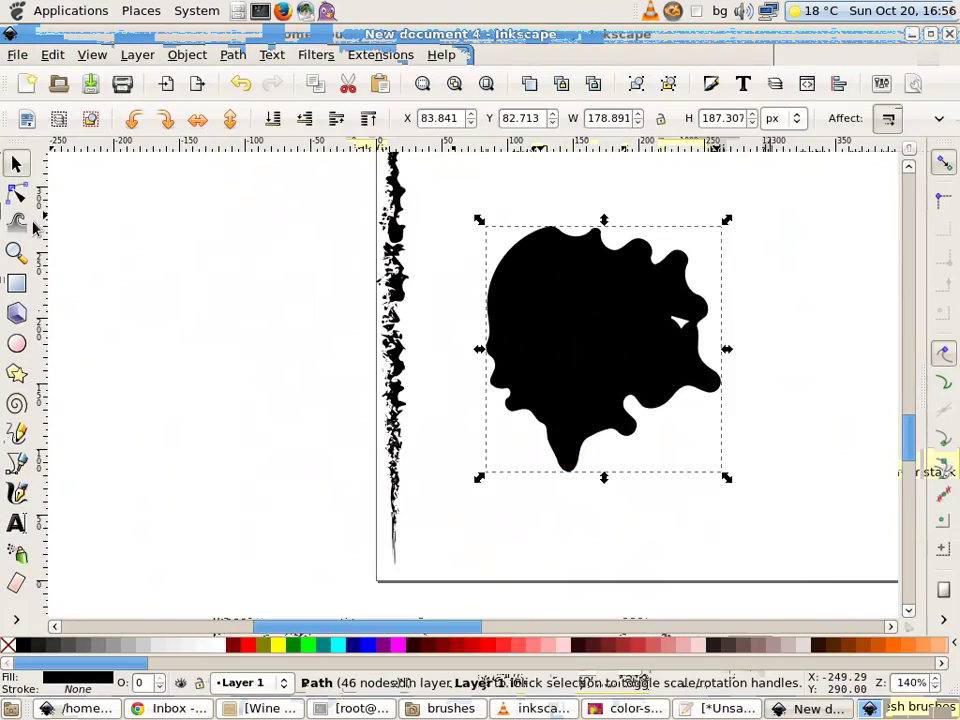
{"action": "left_click", "coordinate": [16, 218]}
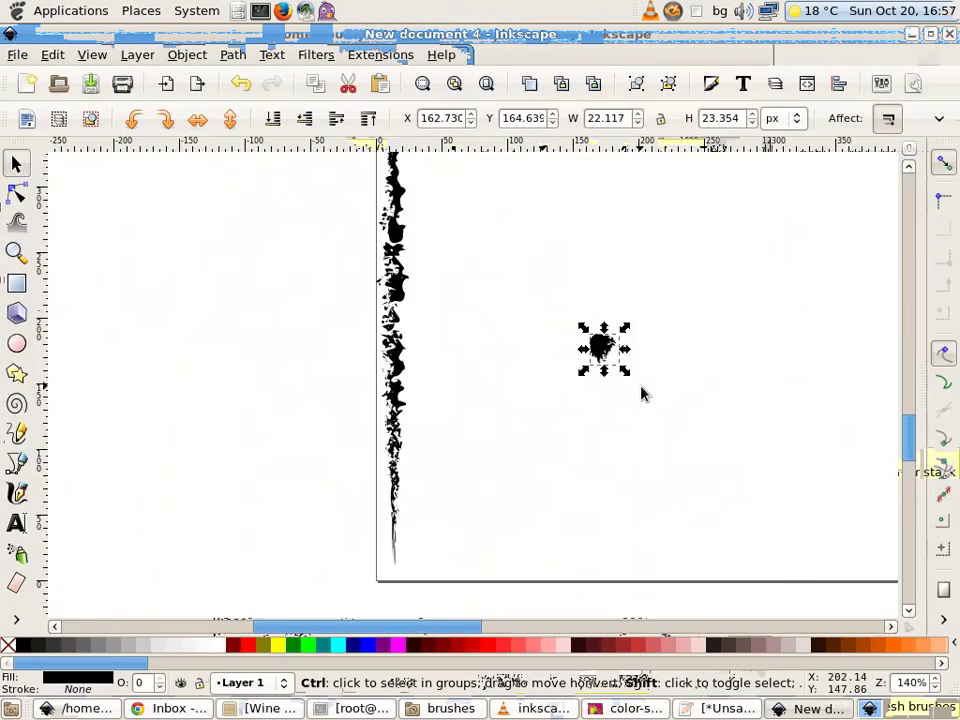
{"action": "left_click_drag", "start_coordinate": [640, 393], "coordinate": [816, 538]}
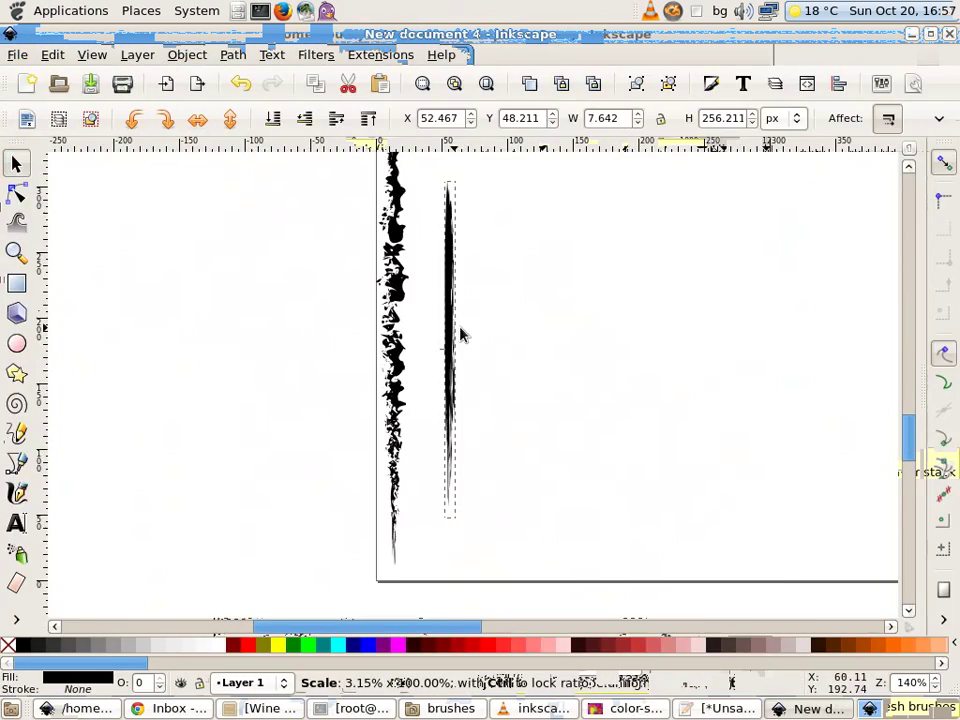
{"action": "left_click_drag", "start_coordinate": [461, 334], "coordinate": [463, 328]}
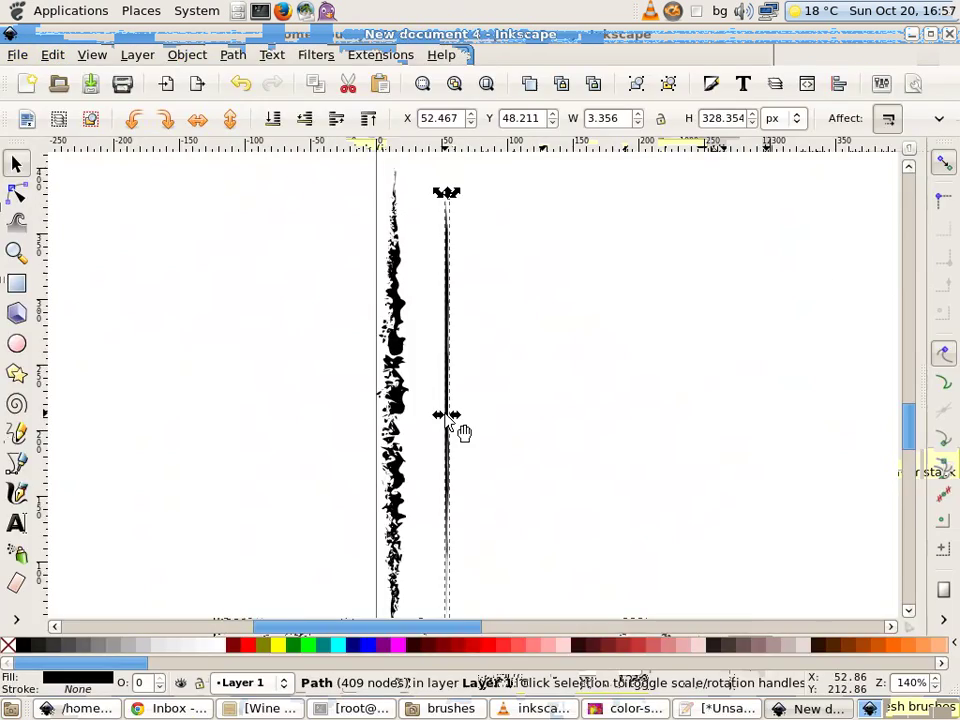
{"action": "left_click_drag", "start_coordinate": [500, 421], "coordinate": [417, 437]}
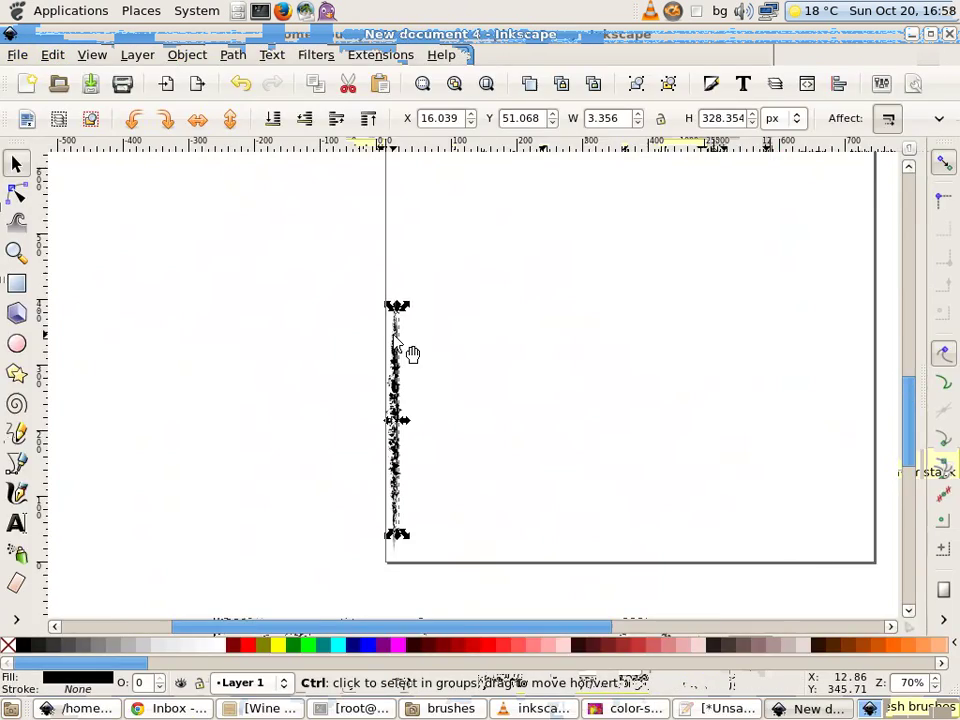
Unite the brush shape and splatter into one path and reposition the merged shape
{"action": "left_click", "coordinate": [315, 86]}
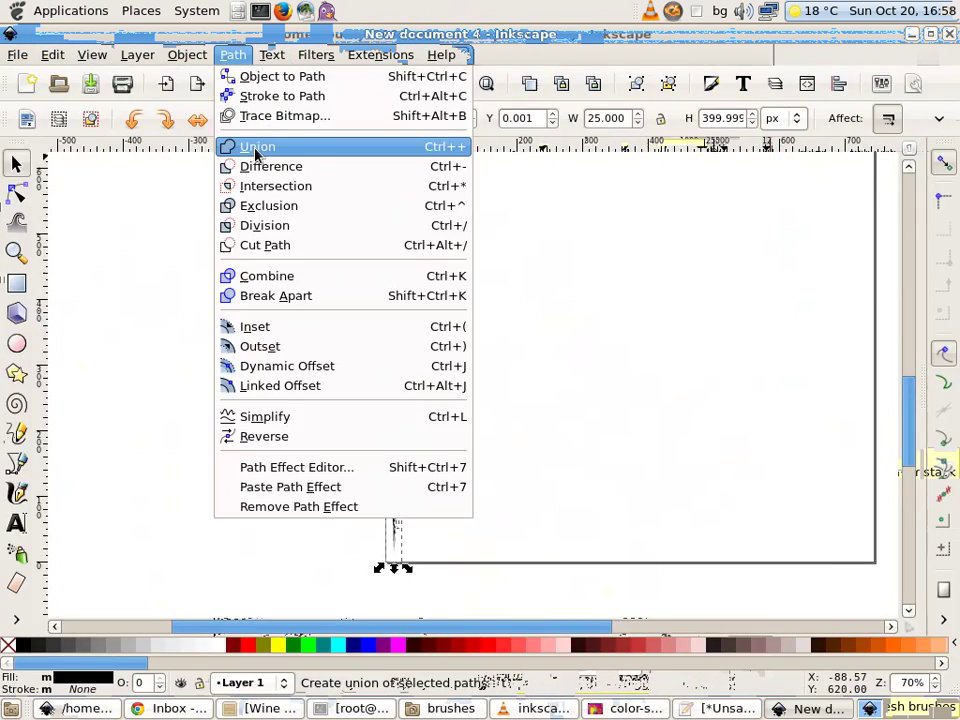
{"action": "left_click", "coordinate": [257, 146]}
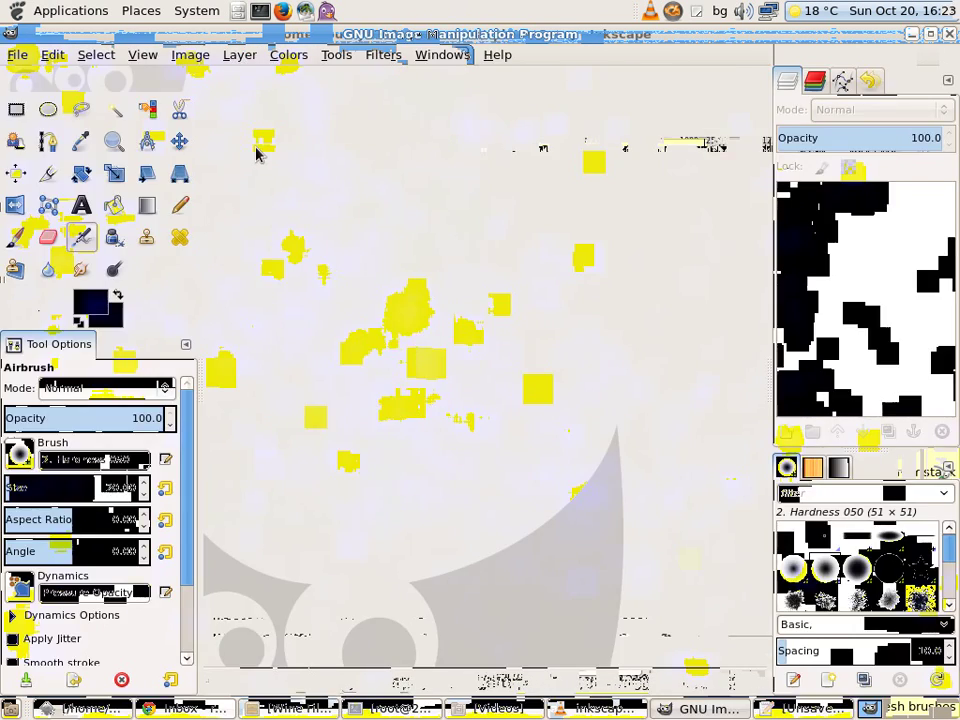
{"action": "scroll", "coordinate": [386, 380], "scroll_direction": "up", "scroll_amount": 3}
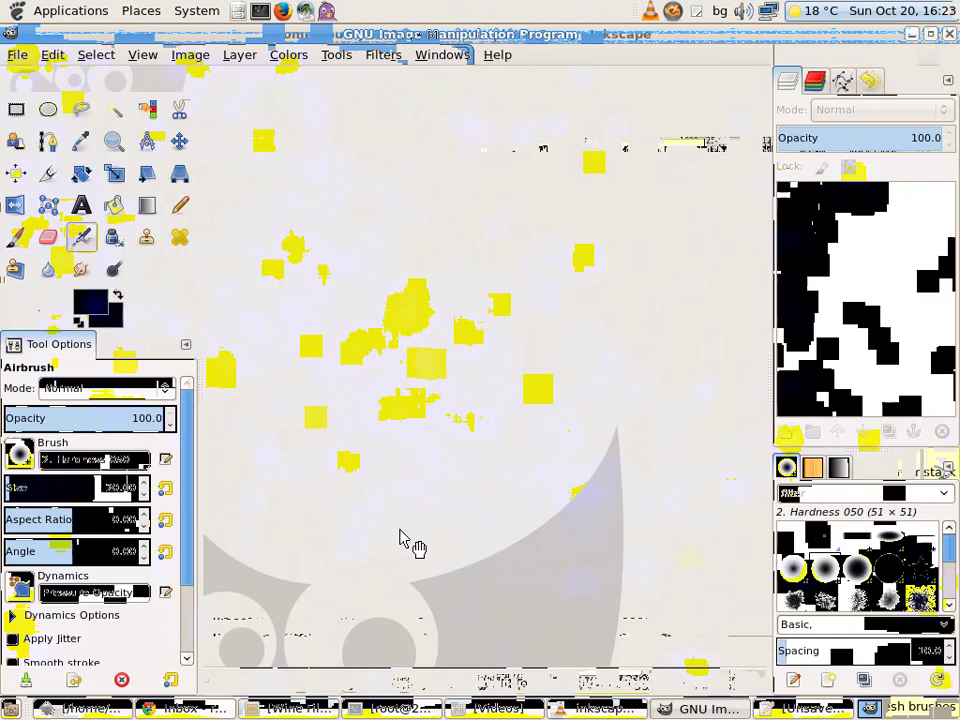
{"action": "left_click_drag", "start_coordinate": [430, 343], "coordinate": [455, 352]}
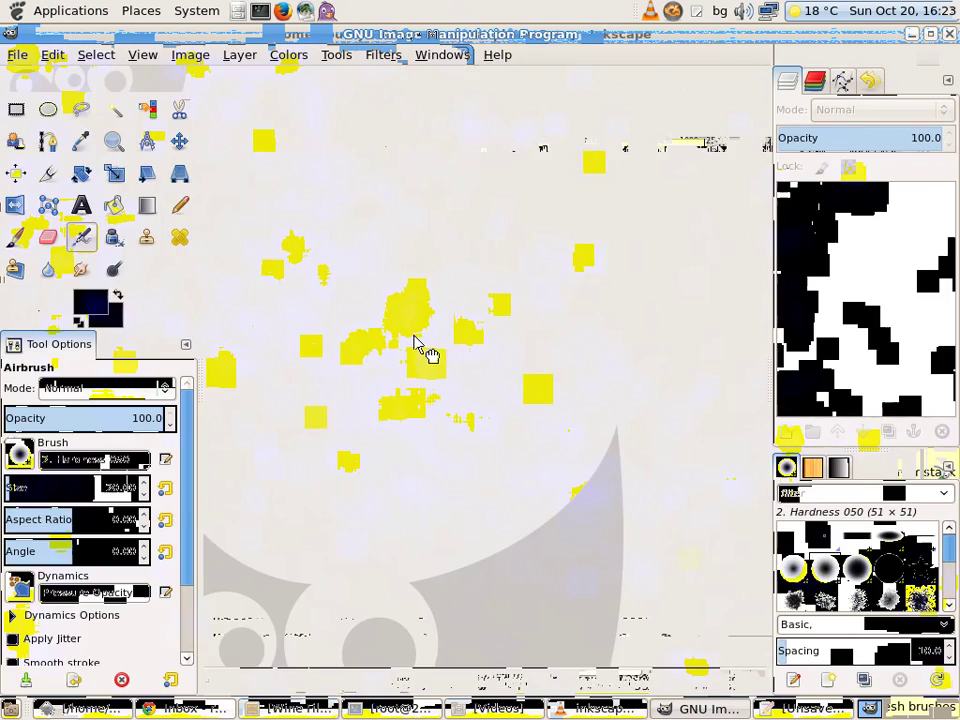
{"action": "key", "text": "alt+p"}
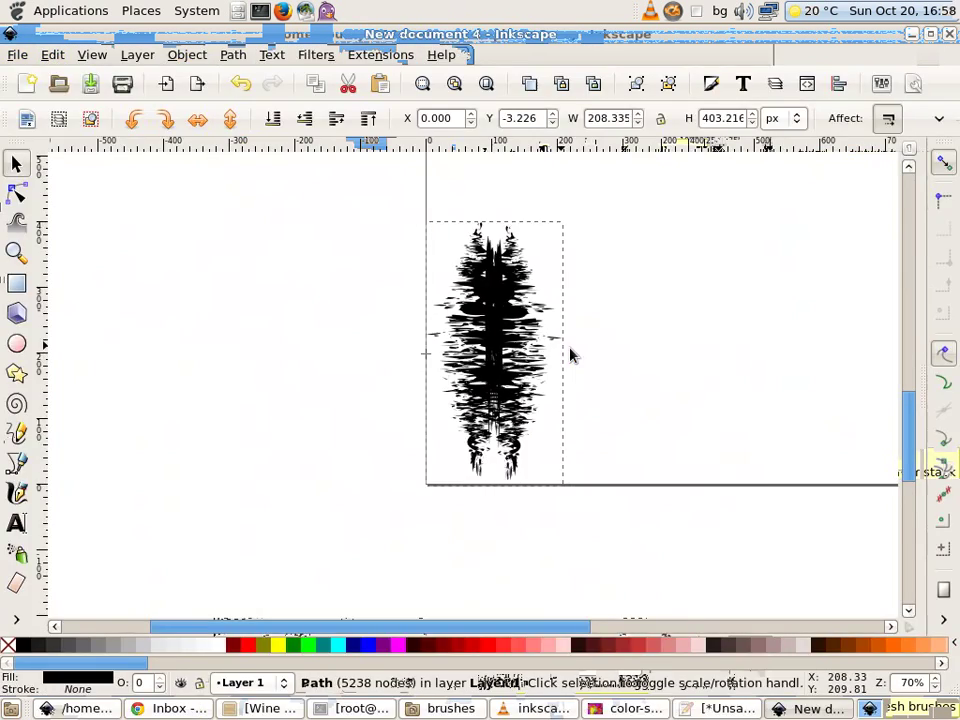
Tweak-push the black splatter, nudge it right, and add a small black circle above it
{"action": "key", "text": "w"}
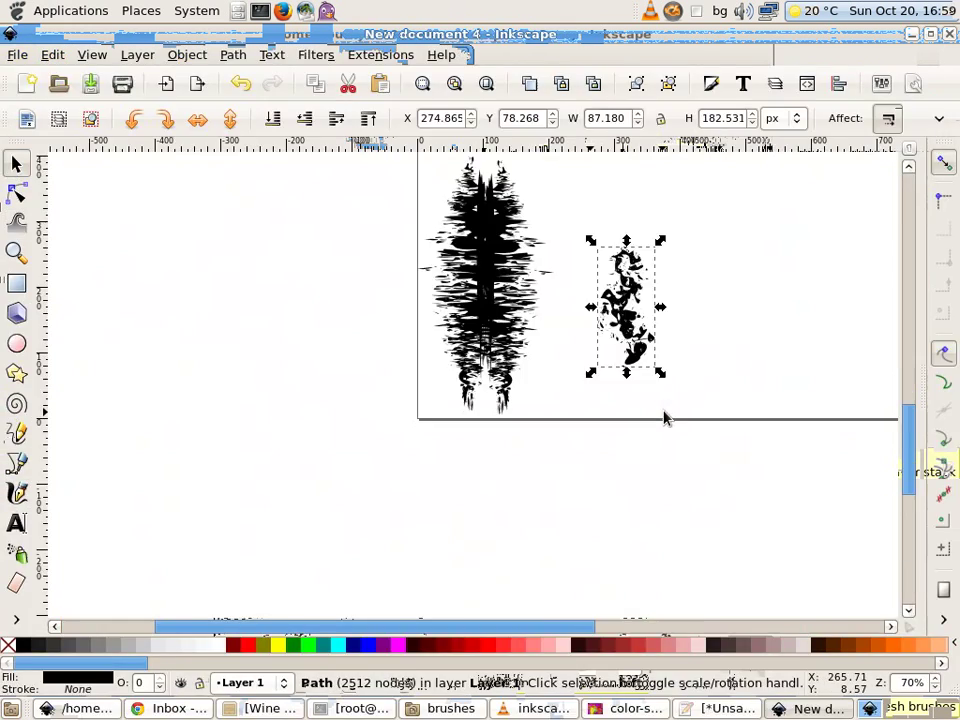
{"action": "key", "text": "alt+p"}
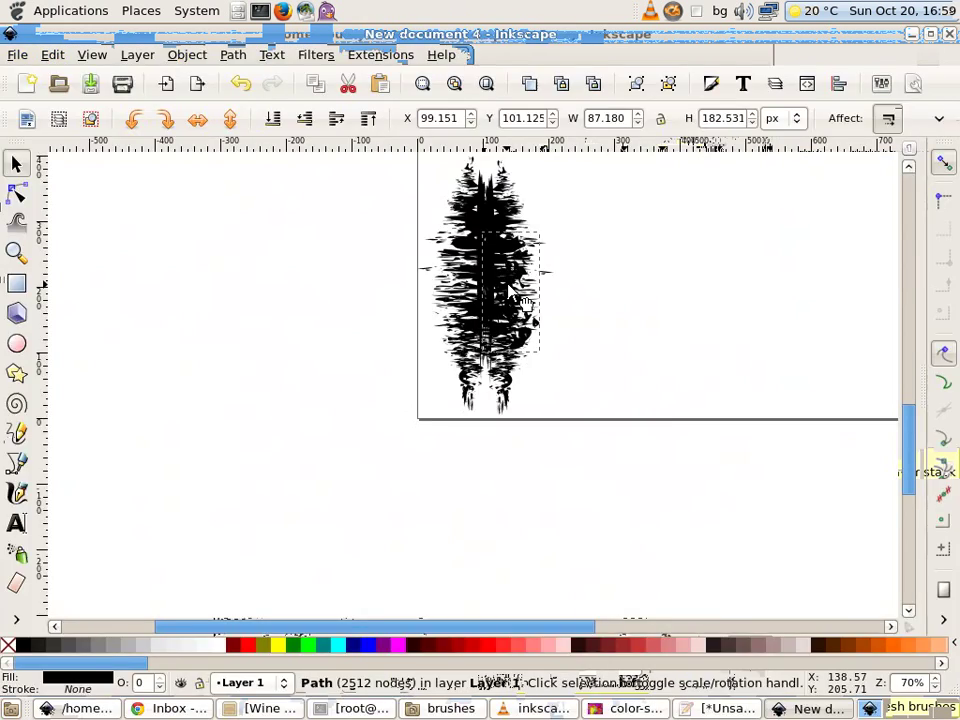
{"action": "left_click_drag", "start_coordinate": [530, 305], "coordinate": [480, 370]}
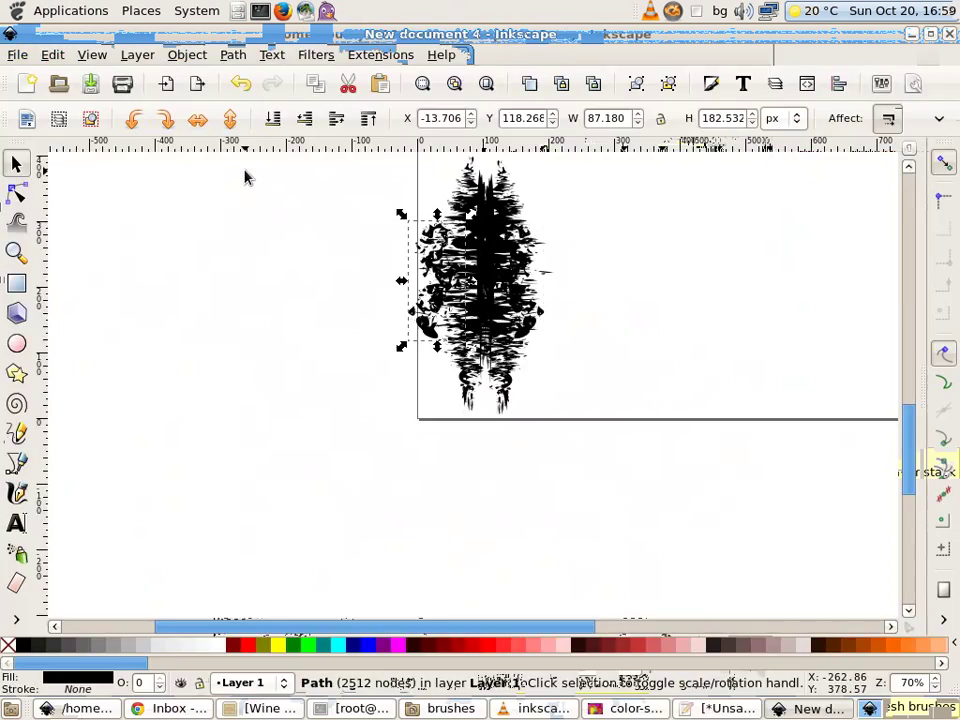
{"action": "key", "text": "shift+Right"}
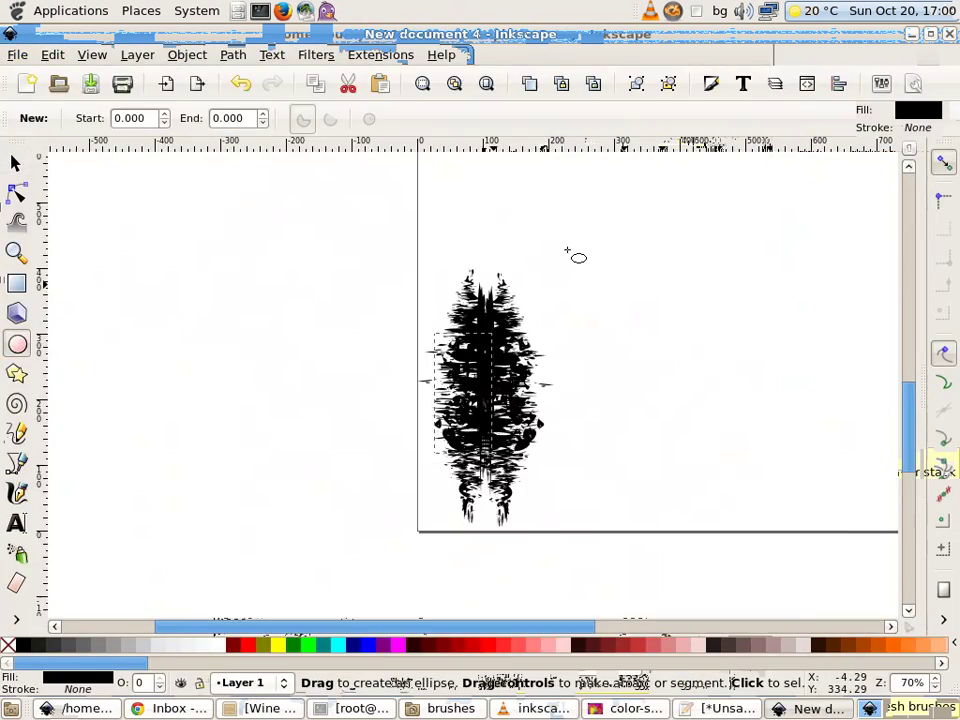
{"action": "left_click_drag", "start_coordinate": [566, 247], "coordinate": [591, 270]}
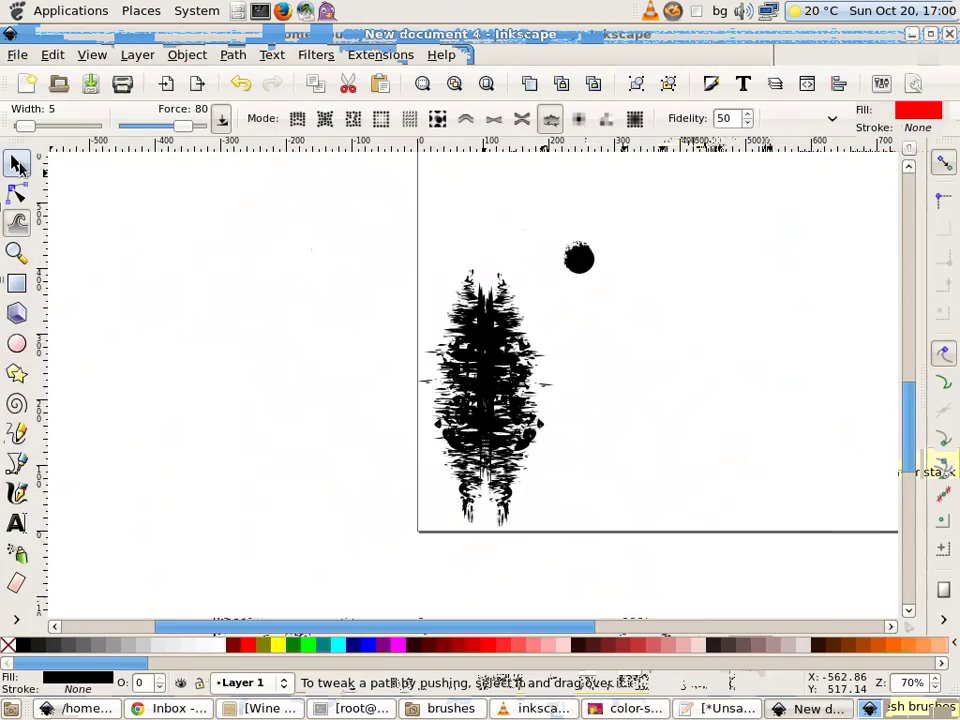
{"action": "key", "text": "s"}
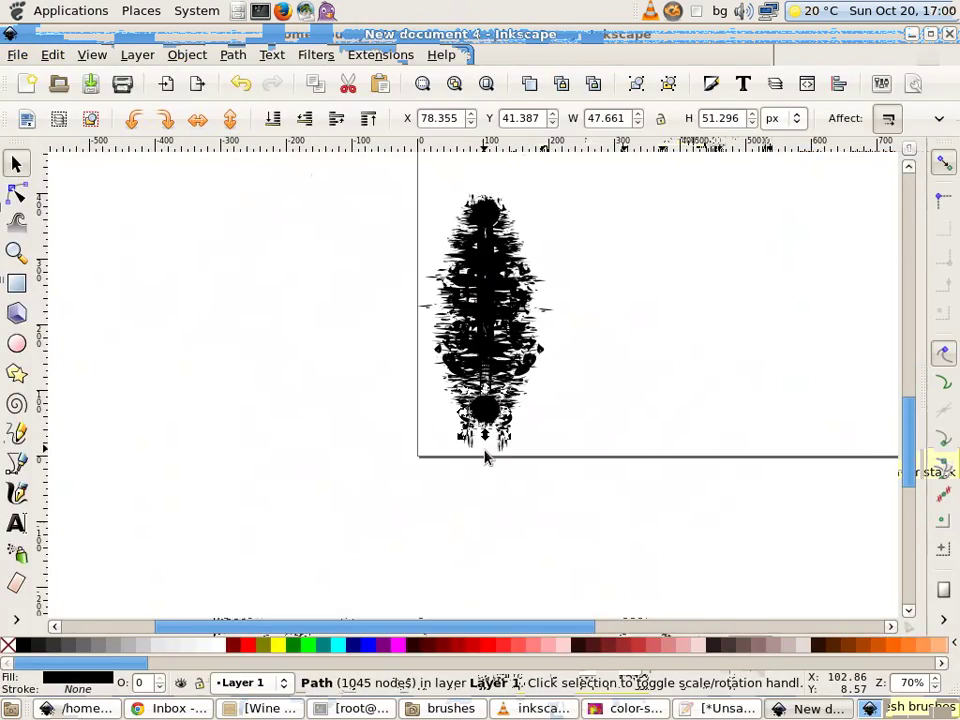
{"action": "left_click_drag", "start_coordinate": [496, 433], "coordinate": [483, 381]}
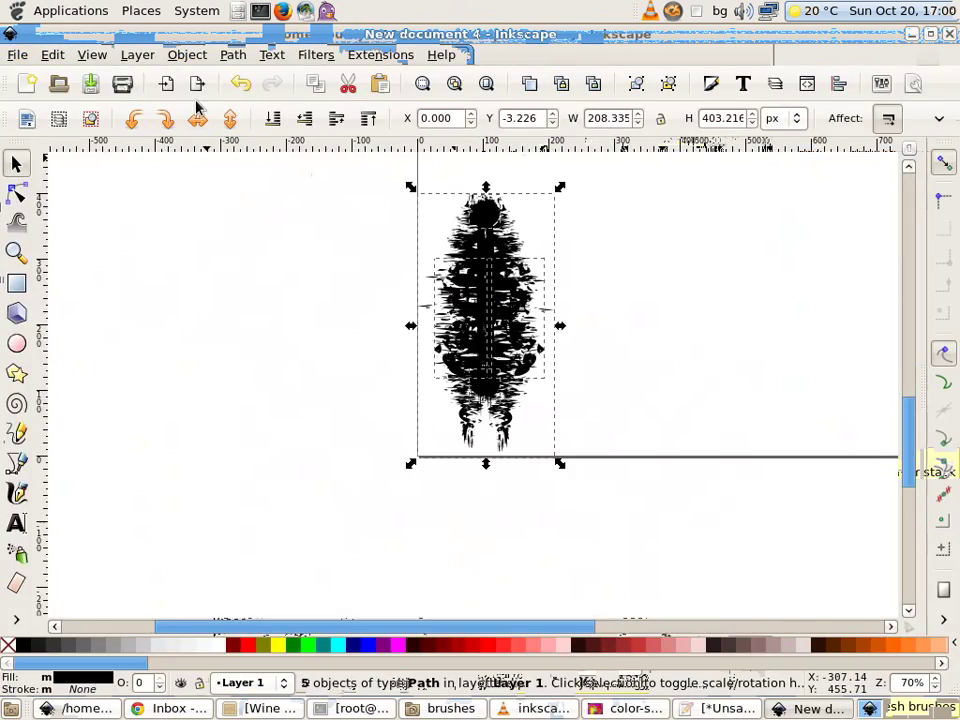
Union the selected splatter shapes into one path, then delete it
{"action": "key", "text": "alt+p"}
{"action": "key", "text": "Down"}
{"action": "key", "text": "Down"}
{"action": "key", "text": "Down"}
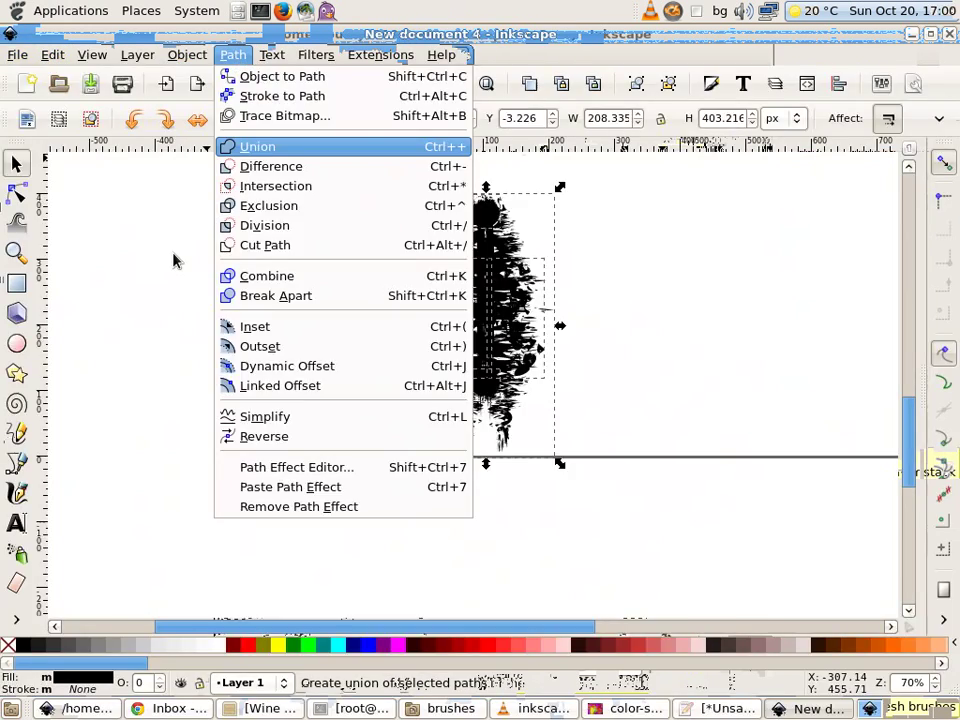
{"action": "key", "text": "Return"}
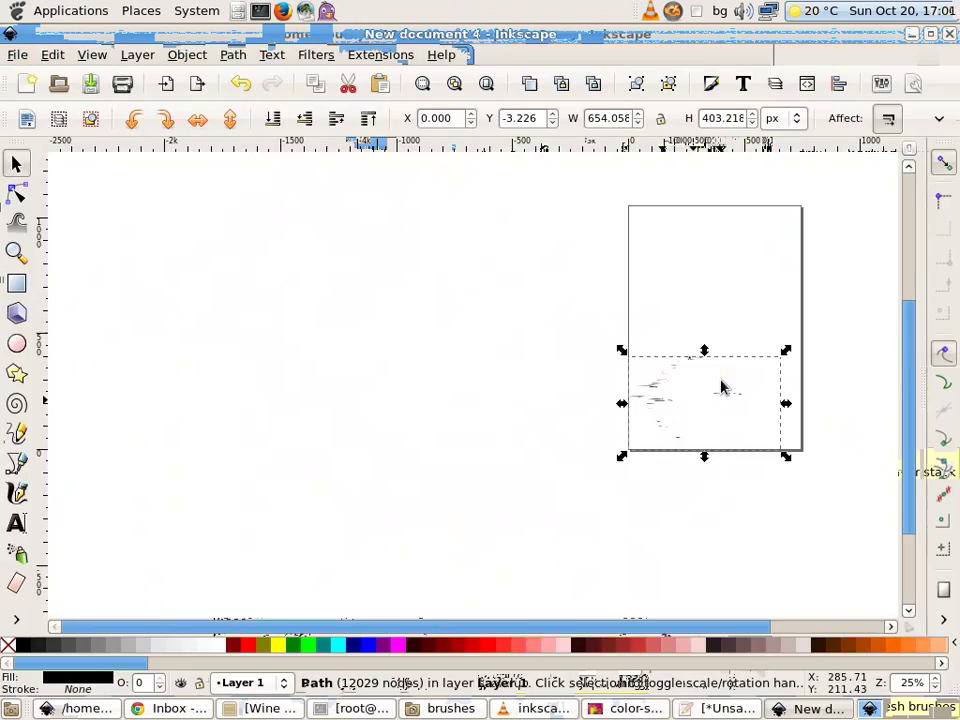
{"action": "key", "text": "Delete"}
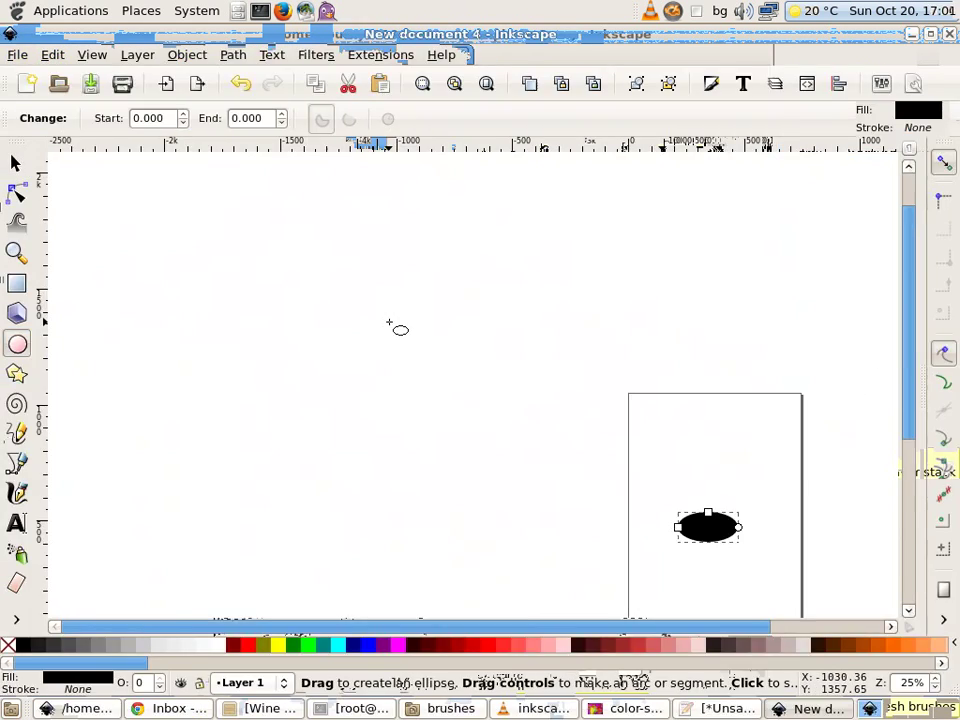
Undo the cut into the ellipse and reselect the black ellipse
{"action": "key", "text": "w"}
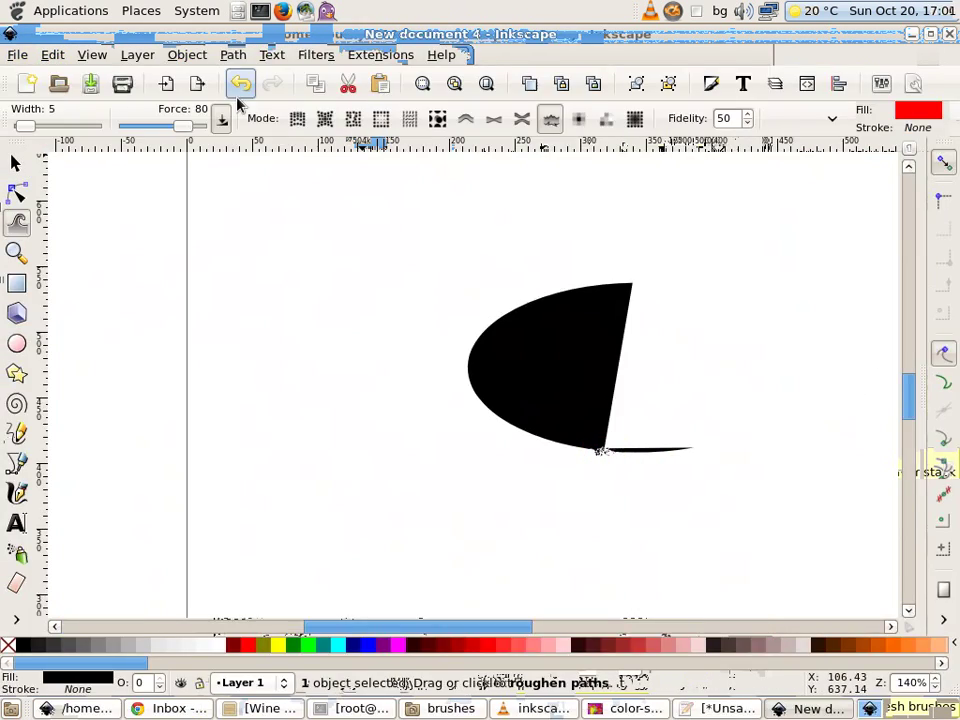
{"action": "key", "text": "ctrl+z"}
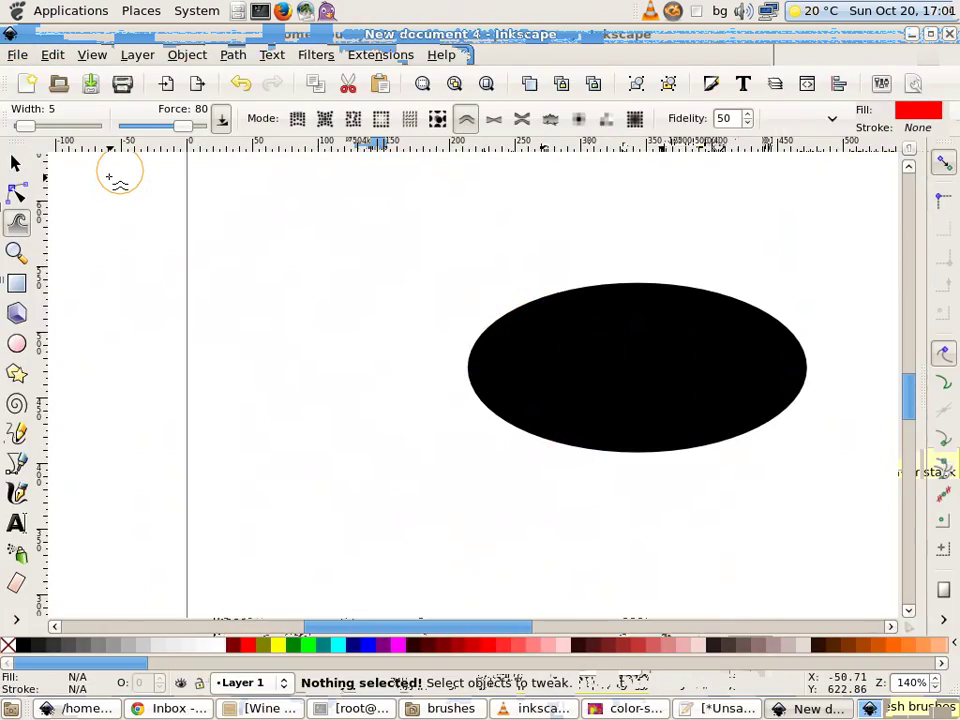
{"action": "left_click", "coordinate": [15, 161]}
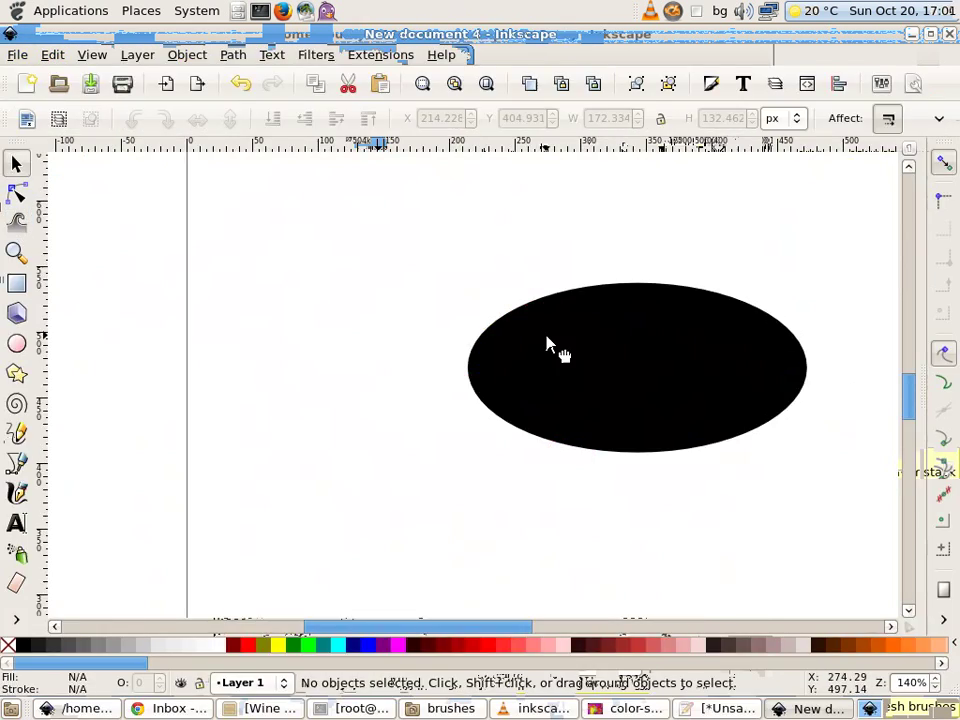
{"action": "left_click", "coordinate": [553, 347]}
{"action": "left_click", "coordinate": [234, 54]}
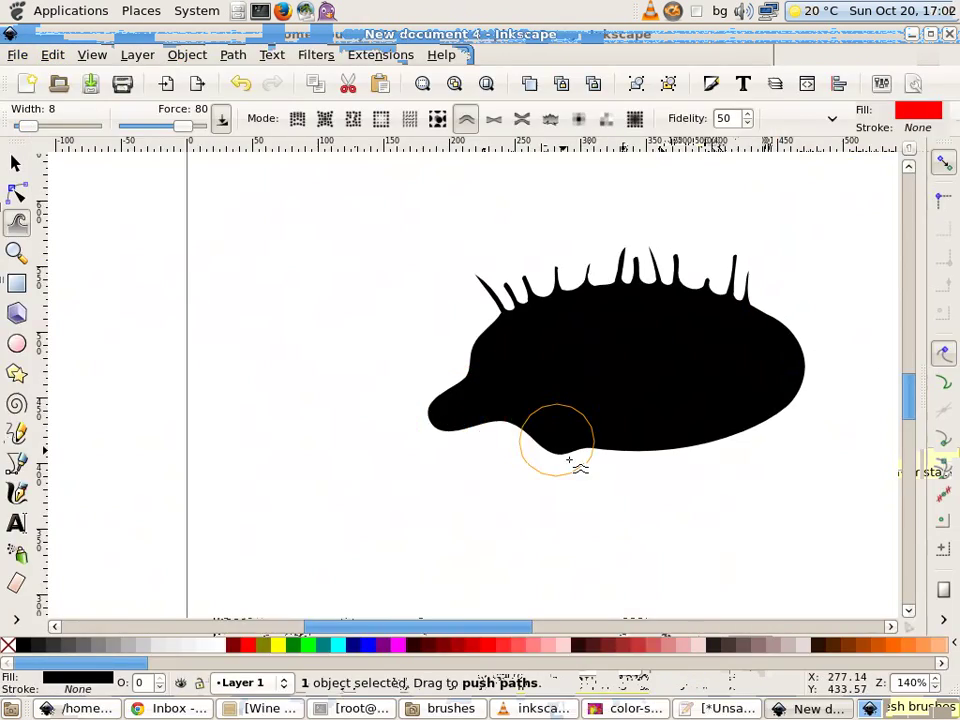
Push and roughen the ellipse into a spiky blob, lowering tweak force to 69
{"action": "left_click_drag", "start_coordinate": [565, 450], "coordinate": [627, 302]}
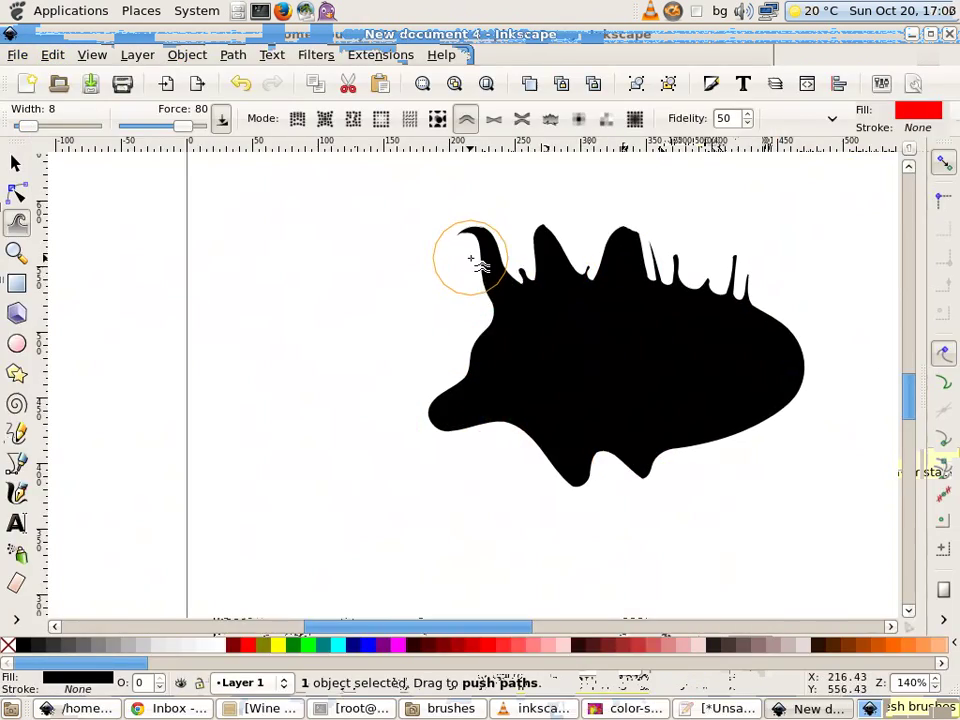
{"action": "left_click_drag", "start_coordinate": [471, 257], "coordinate": [711, 253]}
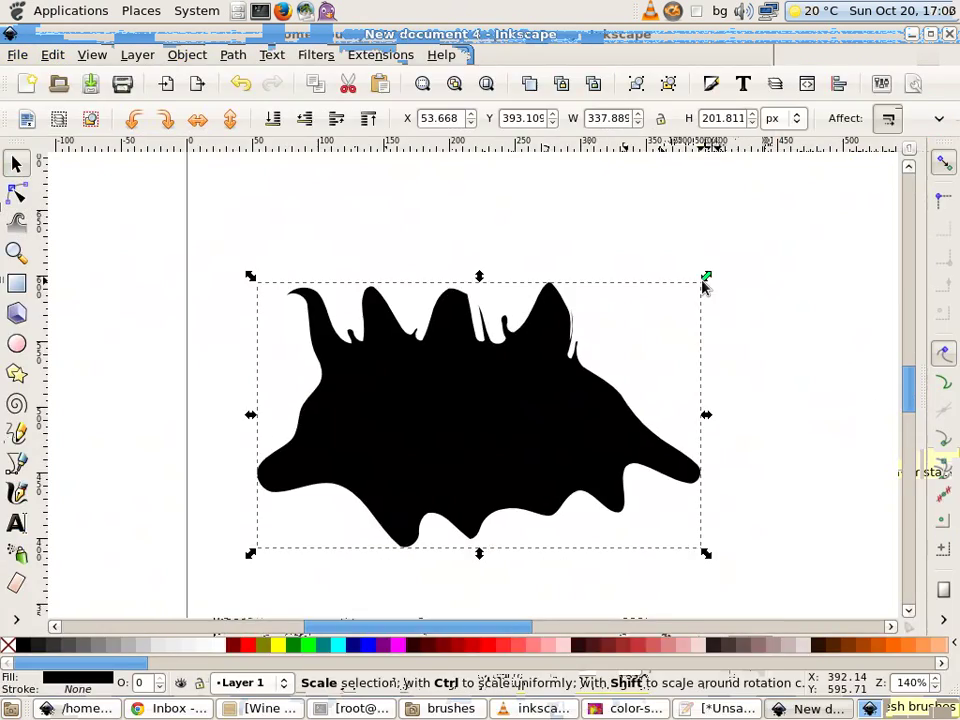
{"action": "key", "text": "minus"}
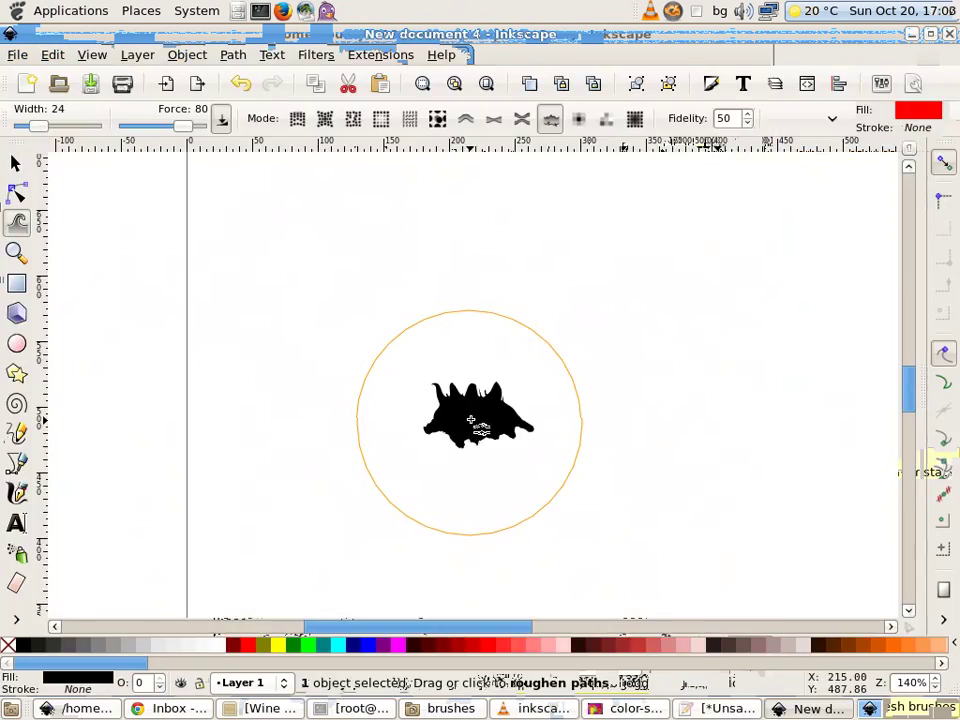
{"action": "left_click_drag", "start_coordinate": [446, 418], "coordinate": [480, 415]}
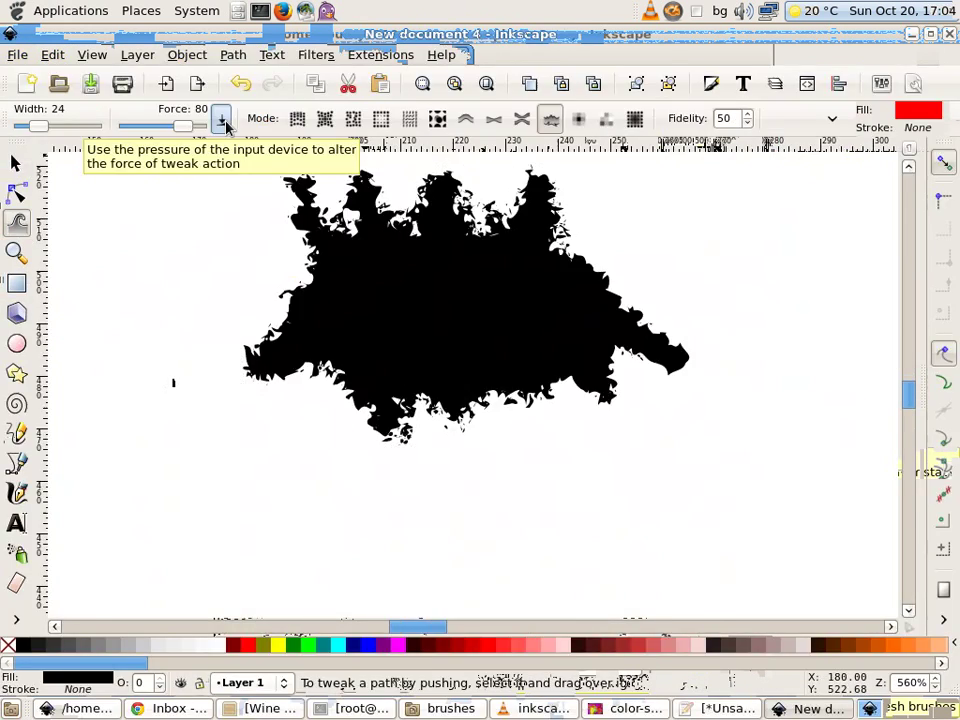
{"action": "left_click_drag", "start_coordinate": [195, 126], "coordinate": [171, 127]}
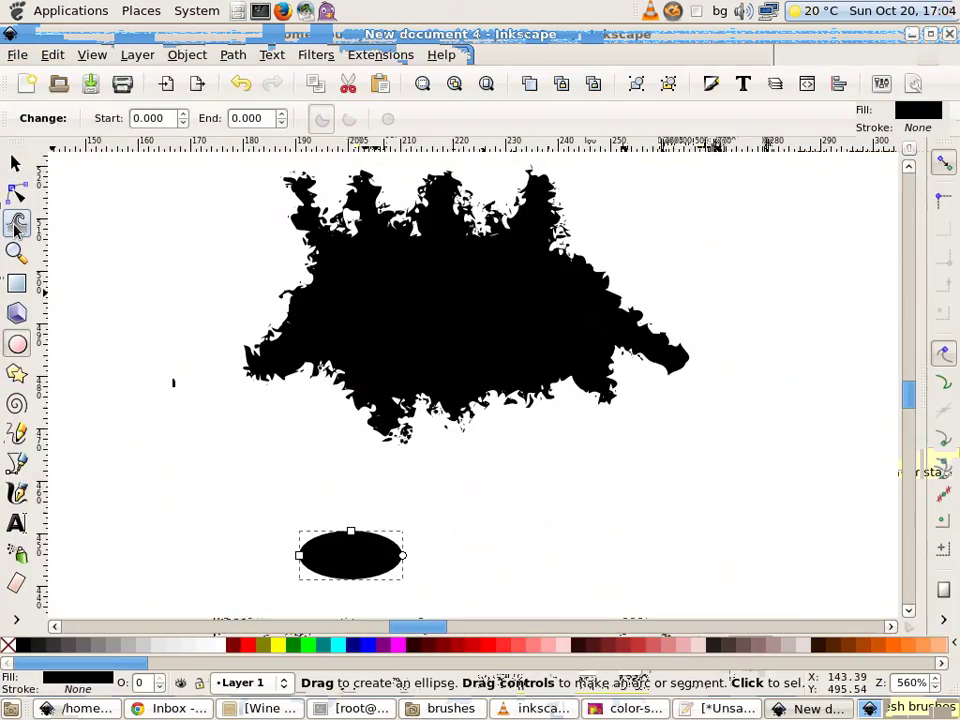
Push the small ellipse's lower edge down and roughen its edges with the Tweak tool
{"action": "key", "text": "w"}
{"action": "key", "text": "w"}
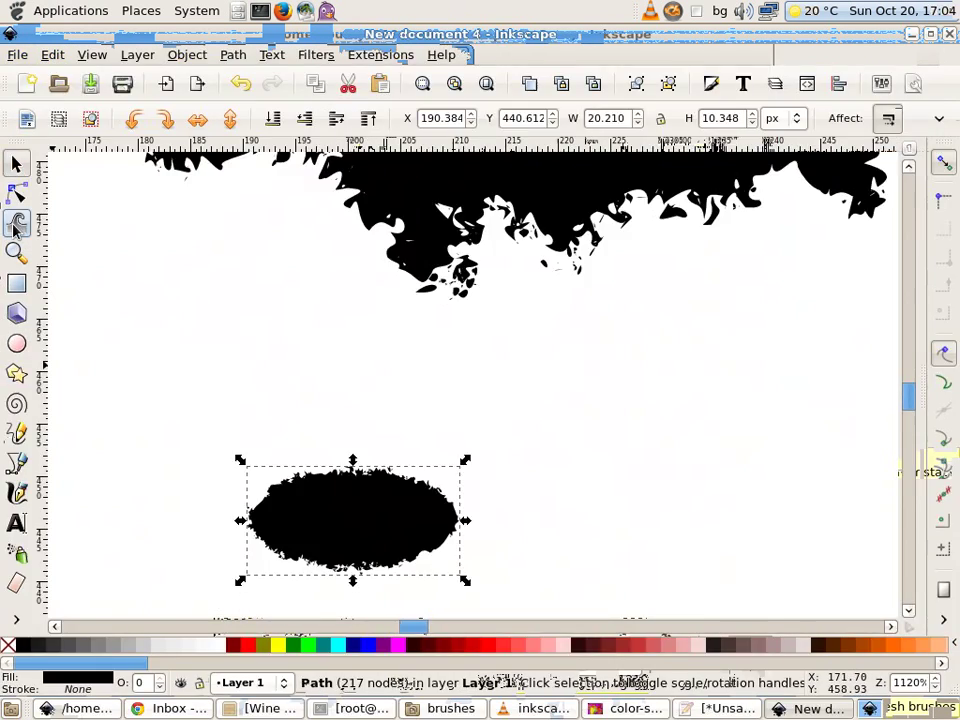
{"action": "key", "text": "w"}
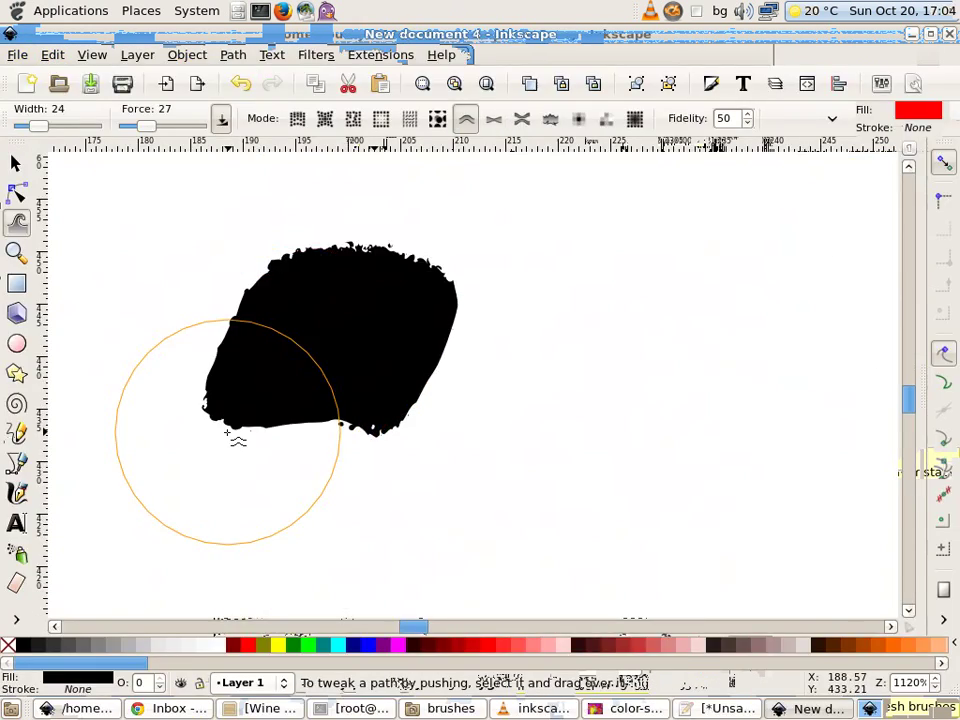
{"action": "left_click_drag", "start_coordinate": [236, 439], "coordinate": [360, 529]}
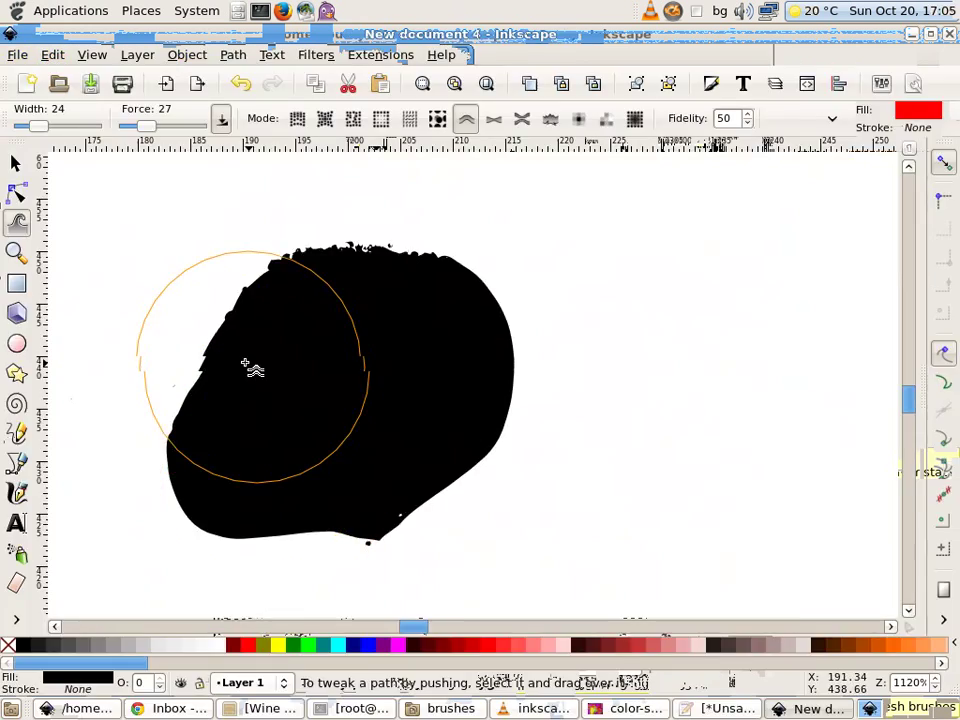
{"action": "key", "text": "s"}
{"action": "key", "text": "w"}
{"action": "left_click", "coordinate": [546, 129]}
{"action": "left_click_drag", "start_coordinate": [320, 385], "coordinate": [350, 400]}
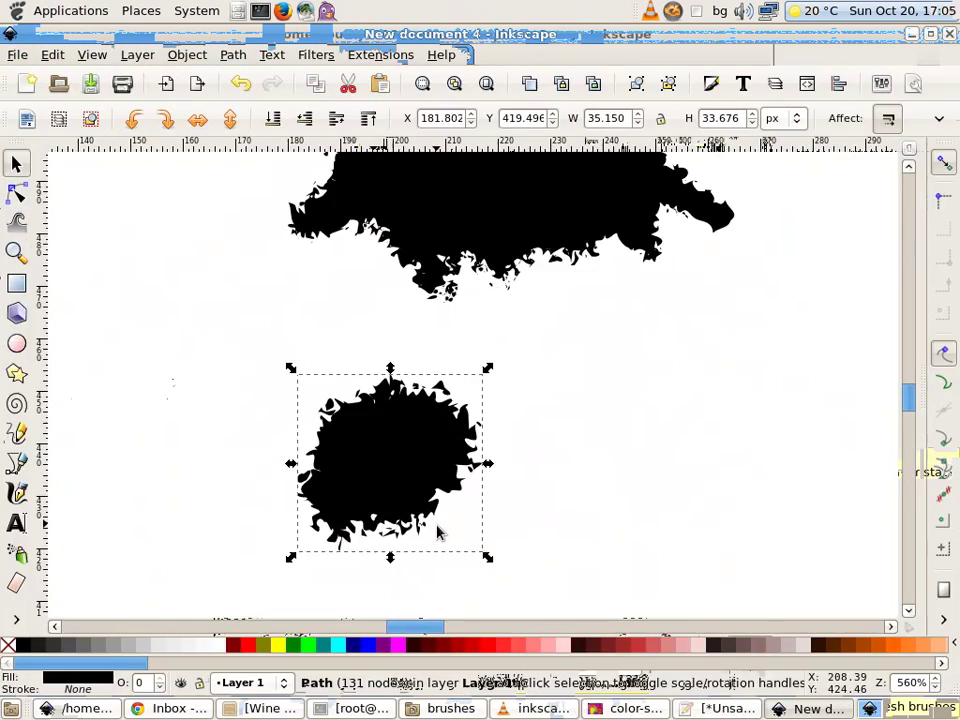
Move the small blob into the large blob and select both together
{"action": "key", "text": "Up"}
{"action": "key", "text": "Up"}
{"action": "key", "text": "Up"}
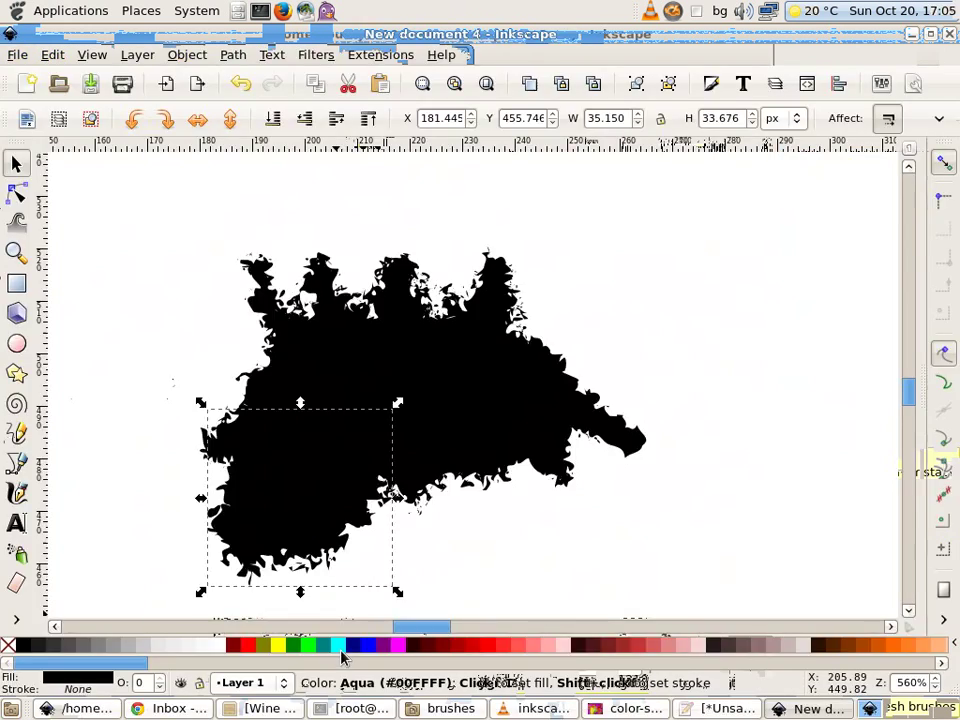
{"action": "left_click_drag", "start_coordinate": [368, 506], "coordinate": [492, 527]}
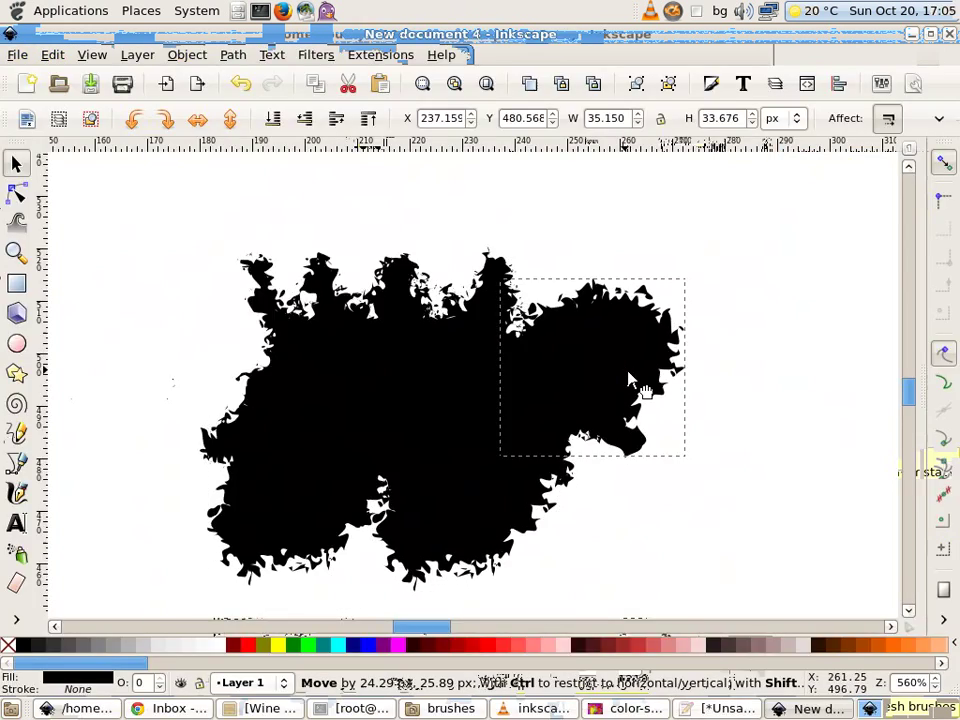
{"action": "left_click_drag", "start_coordinate": [495, 516], "coordinate": [628, 381]}
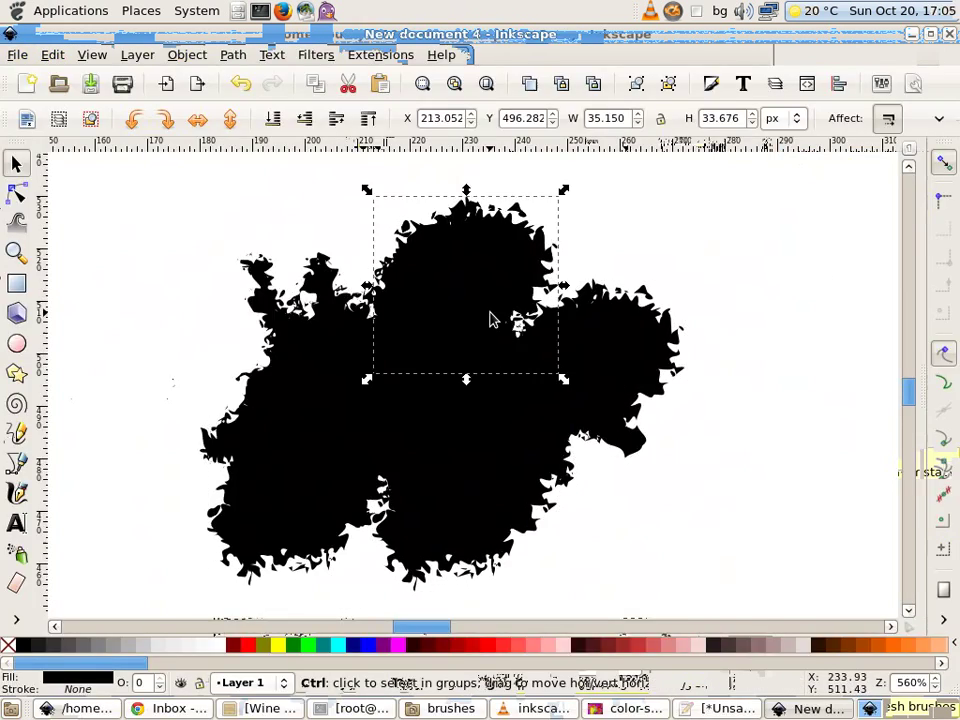
{"action": "mouse_move", "coordinate": [490, 318]}
{"action": "left_mouse_down"}
{"action": "mouse_move", "coordinate": [345, 347]}
{"action": "mouse_move", "coordinate": [224, 306]}
{"action": "left_mouse_up"}
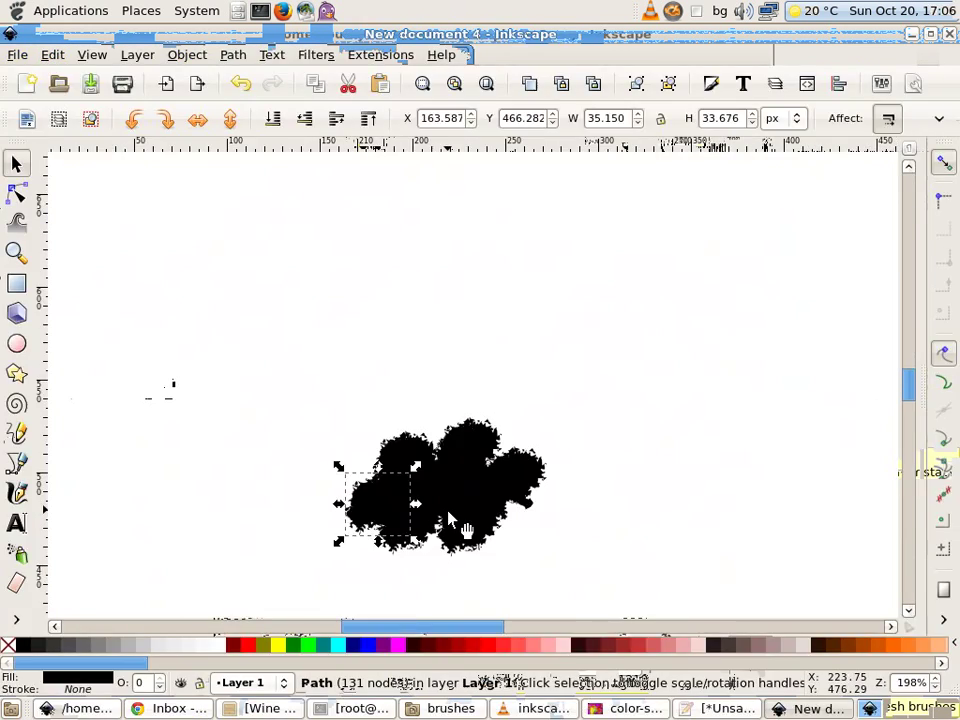
{"action": "left_click_drag", "start_coordinate": [335, 382], "coordinate": [575, 565]}
Union the two blobs into one splatter and position it among the orange splatter
{"action": "left_click", "coordinate": [229, 62]}
{"action": "left_click", "coordinate": [265, 143]}
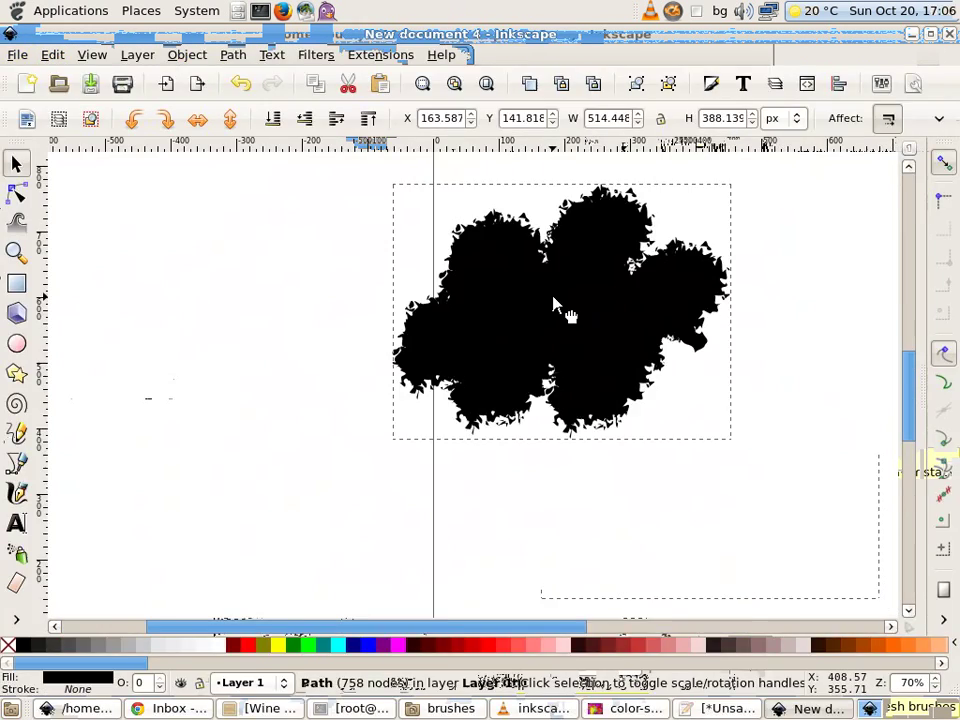
{"action": "left_click_drag", "start_coordinate": [414, 221], "coordinate": [446, 184]}
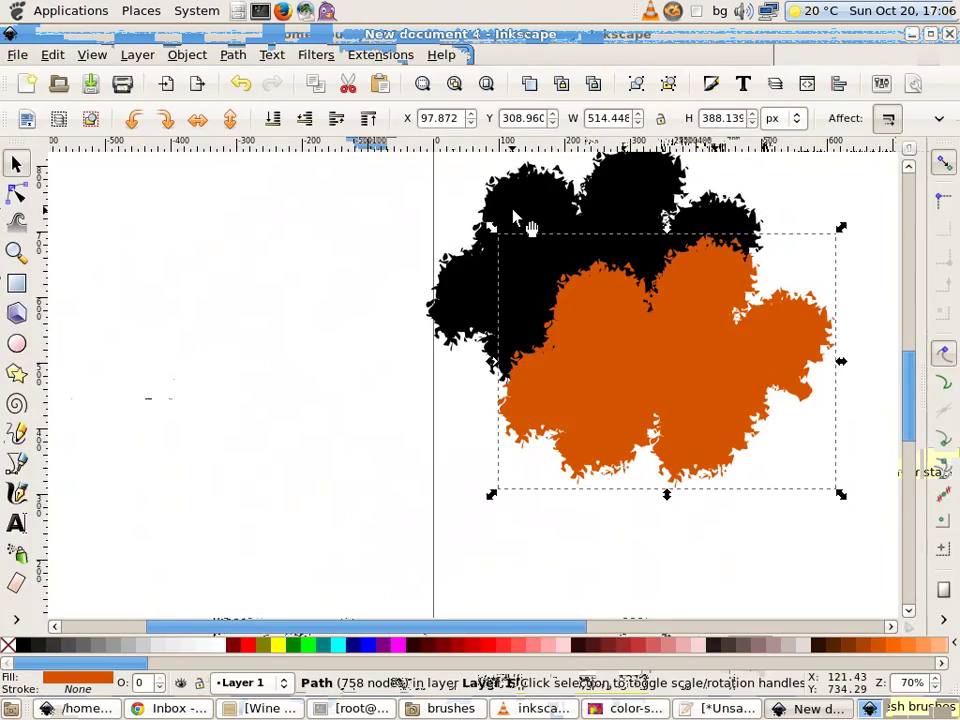
{"action": "left_click_drag", "start_coordinate": [636, 471], "coordinate": [561, 368]}
Colour splatter copies green and dark red, and arrange the yellow, light-green and blue pieces
{"action": "left_click", "coordinate": [326, 643]}
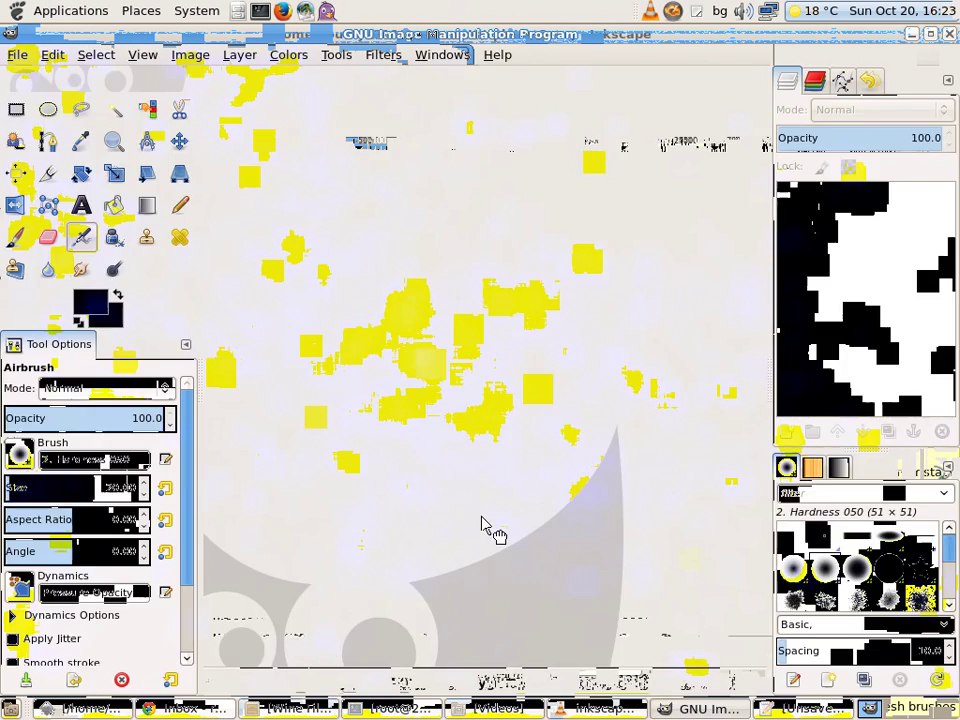
{"action": "left_click", "coordinate": [290, 643]}
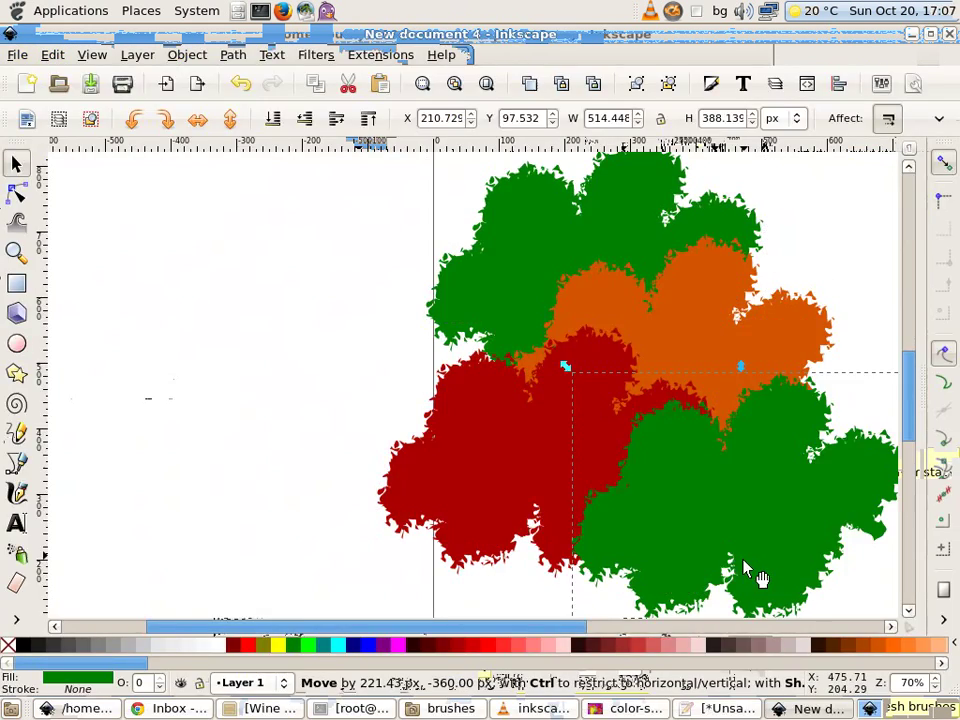
{"action": "left_click_drag", "start_coordinate": [556, 419], "coordinate": [685, 425]}
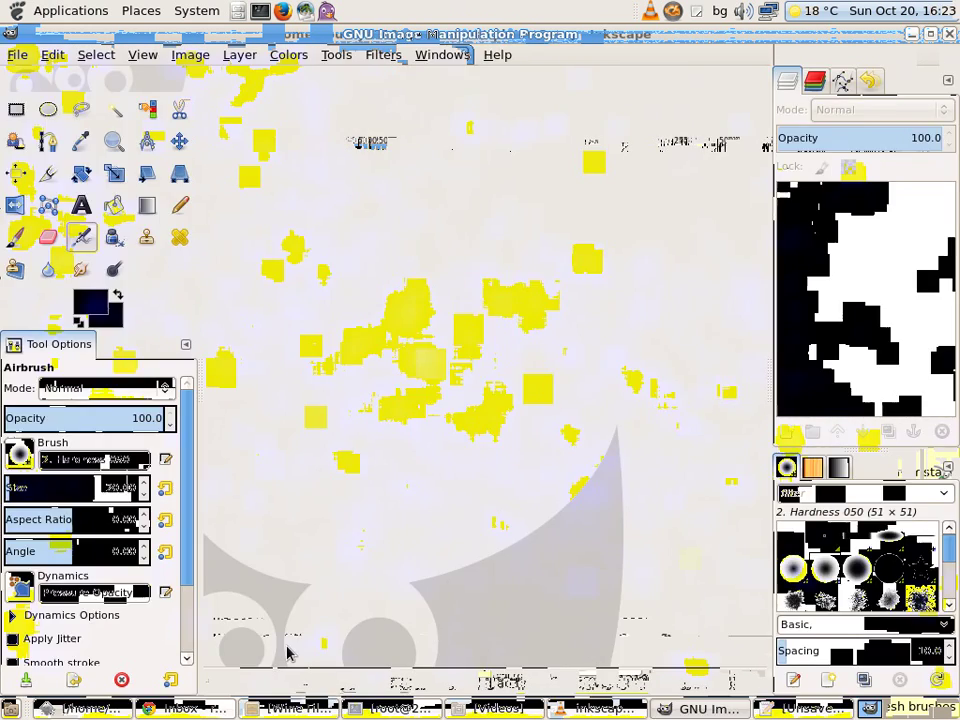
{"action": "left_click_drag", "start_coordinate": [573, 589], "coordinate": [690, 497]}
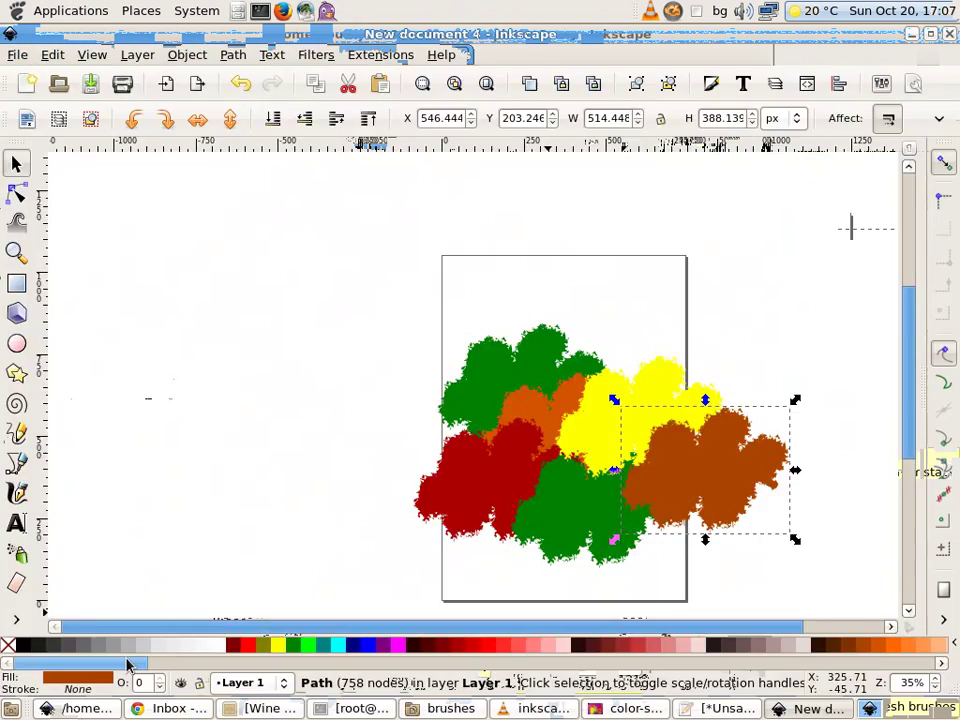
{"action": "scroll", "coordinate": [556, 648], "scroll_direction": "down", "scroll_amount": 3}
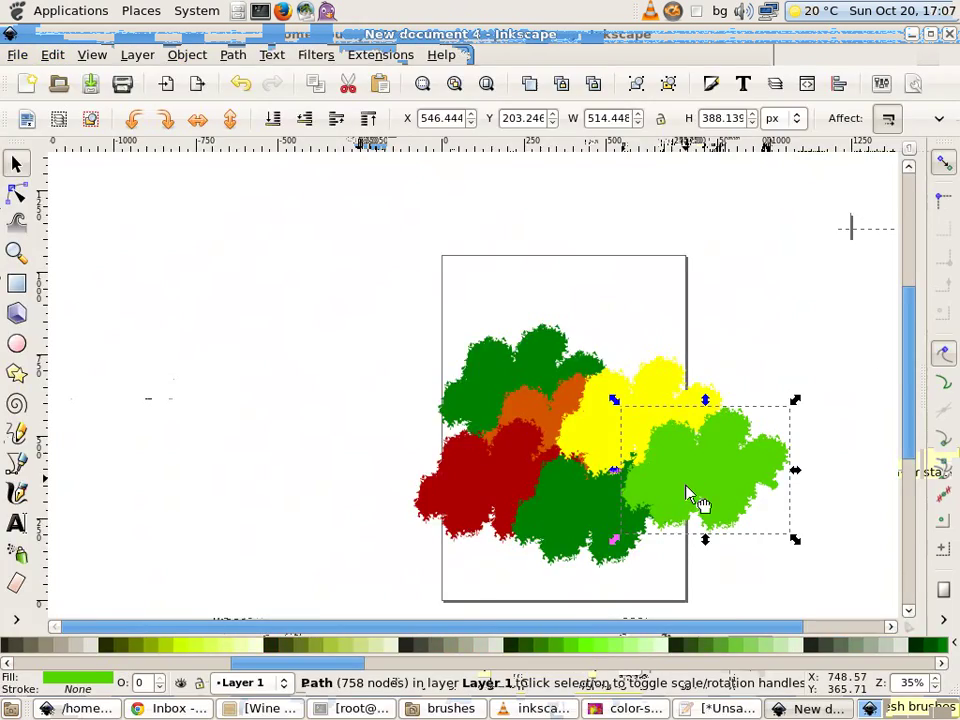
{"action": "left_click_drag", "start_coordinate": [690, 497], "coordinate": [640, 676]}
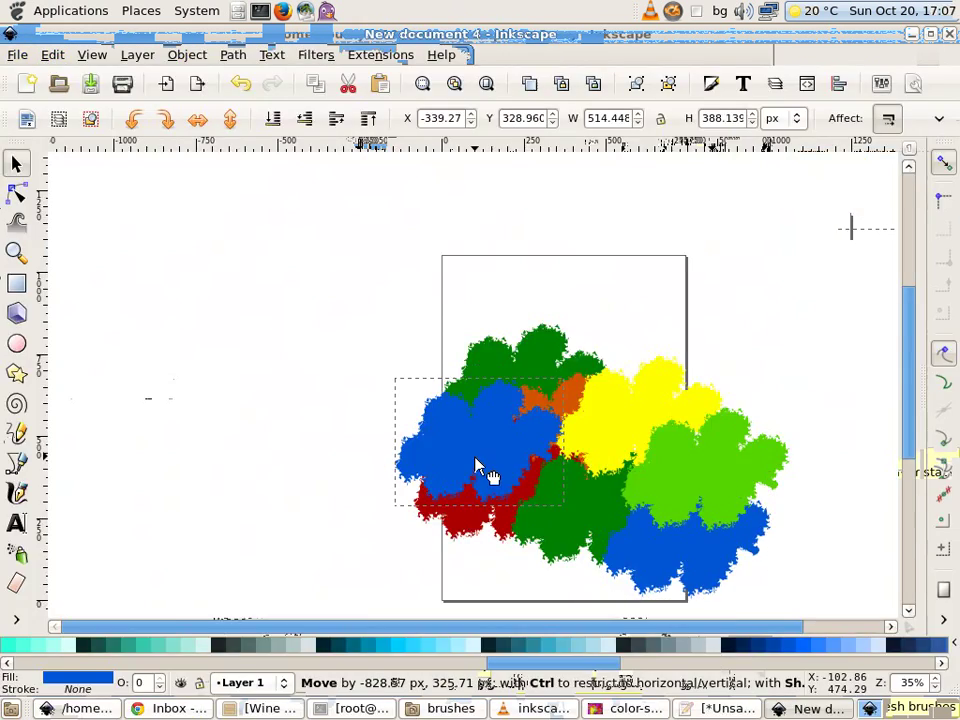
{"action": "left_click_drag", "start_coordinate": [434, 462], "coordinate": [476, 467]}
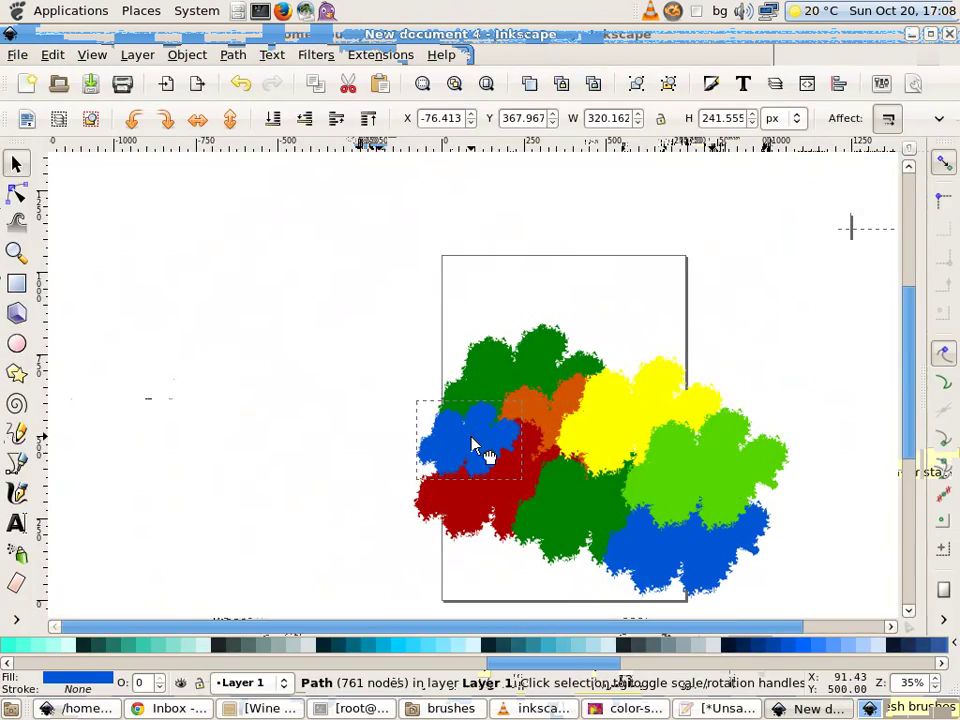
{"action": "left_click", "coordinate": [476, 455]}
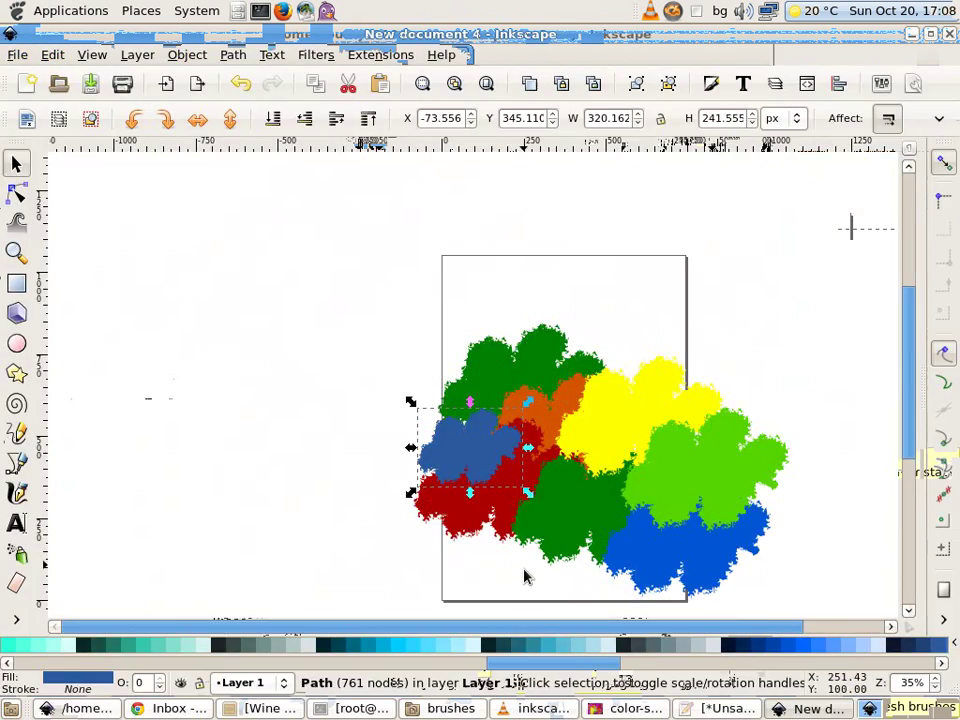
Shift a blue splatter right, group the nine splatters and move the group onto the page
{"action": "left_click_drag", "start_coordinate": [522, 562], "coordinate": [745, 525]}
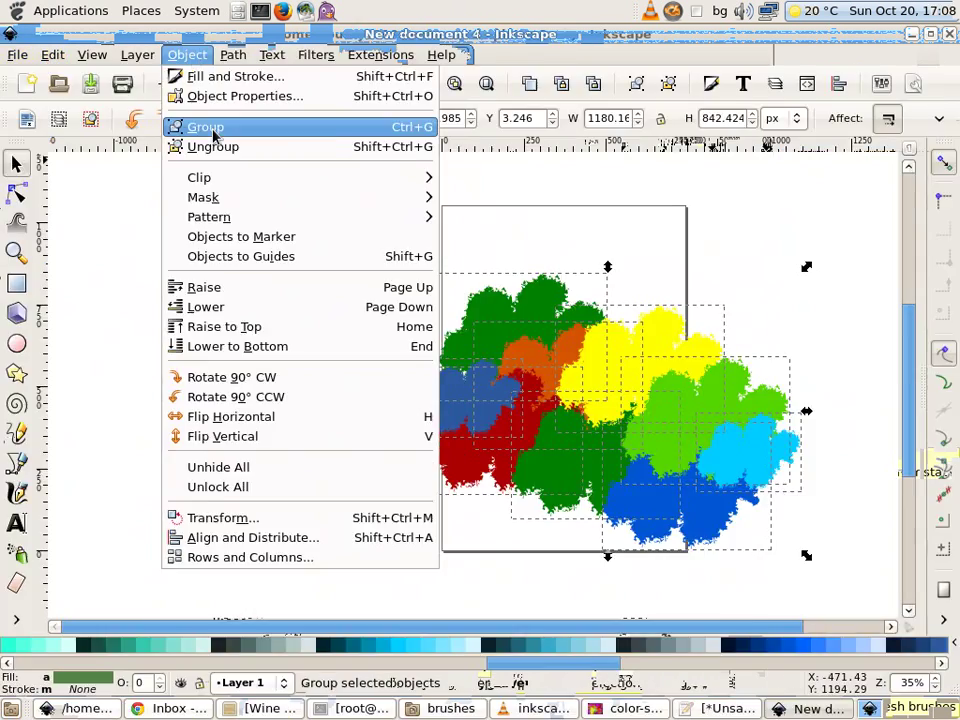
{"action": "left_click", "coordinate": [214, 127]}
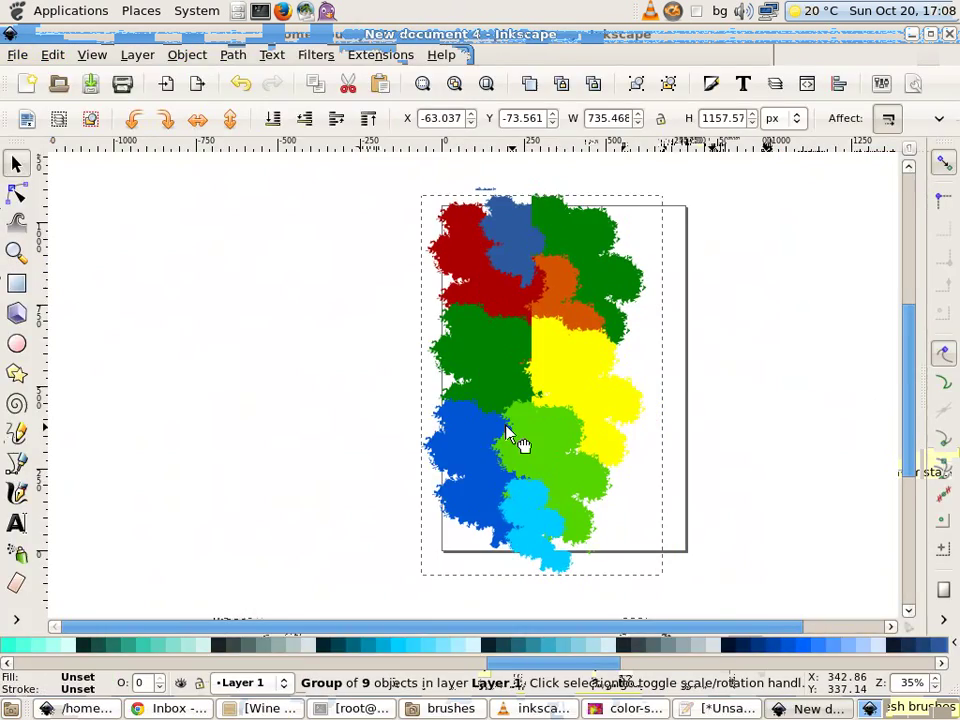
{"action": "left_click_drag", "start_coordinate": [519, 444], "coordinate": [506, 448]}
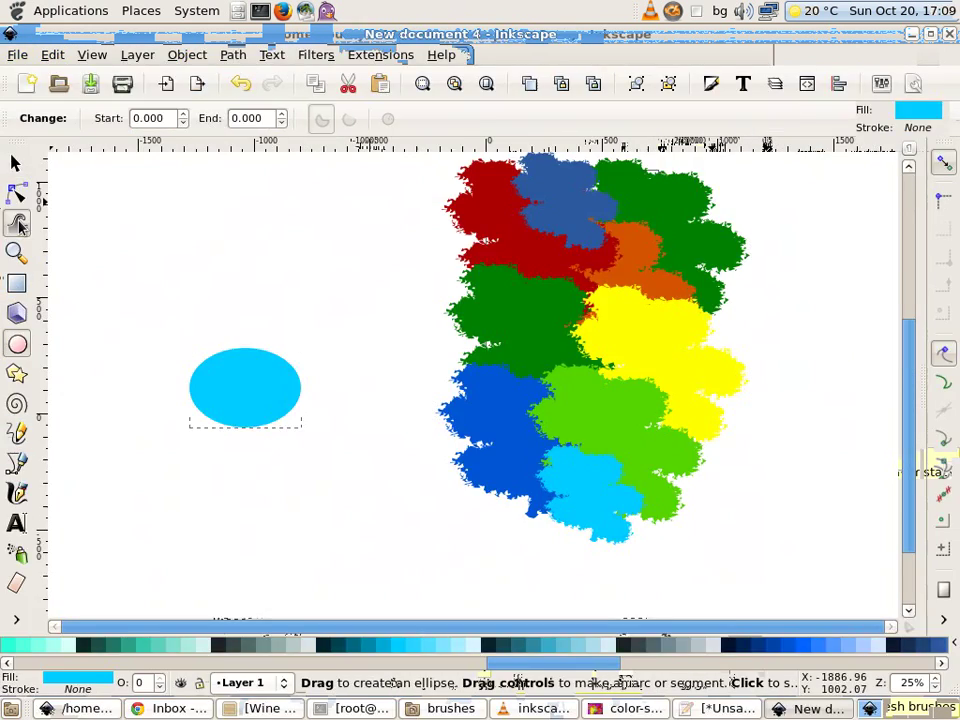
Roughen the coloured group's edges with the Tweak tool, then deselect
{"action": "key", "text": "w"}
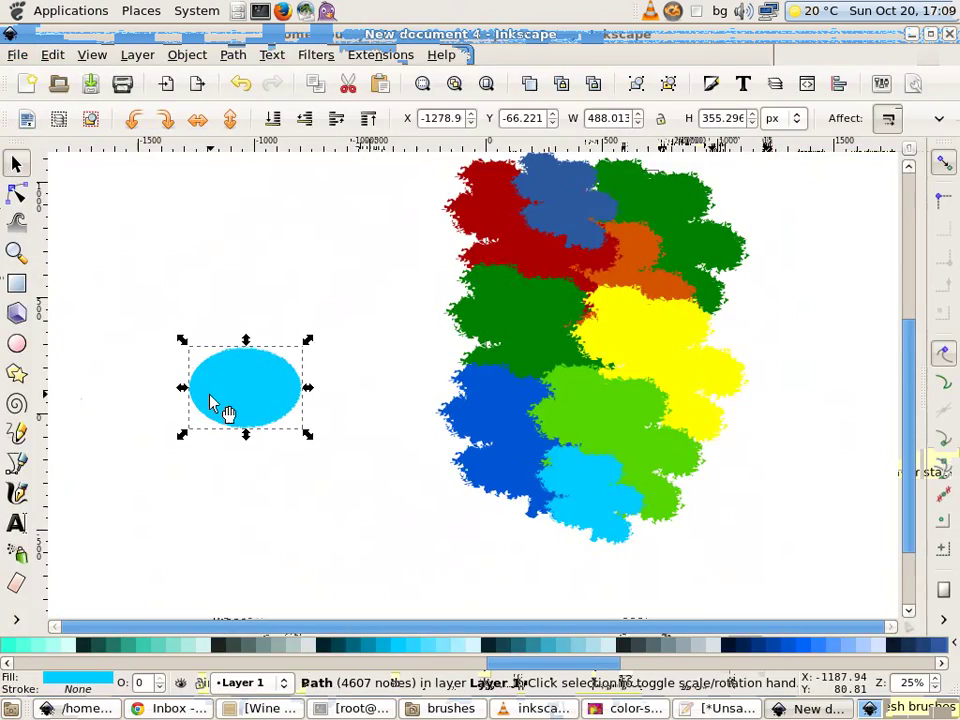
{"action": "left_click", "coordinate": [574, 414]}
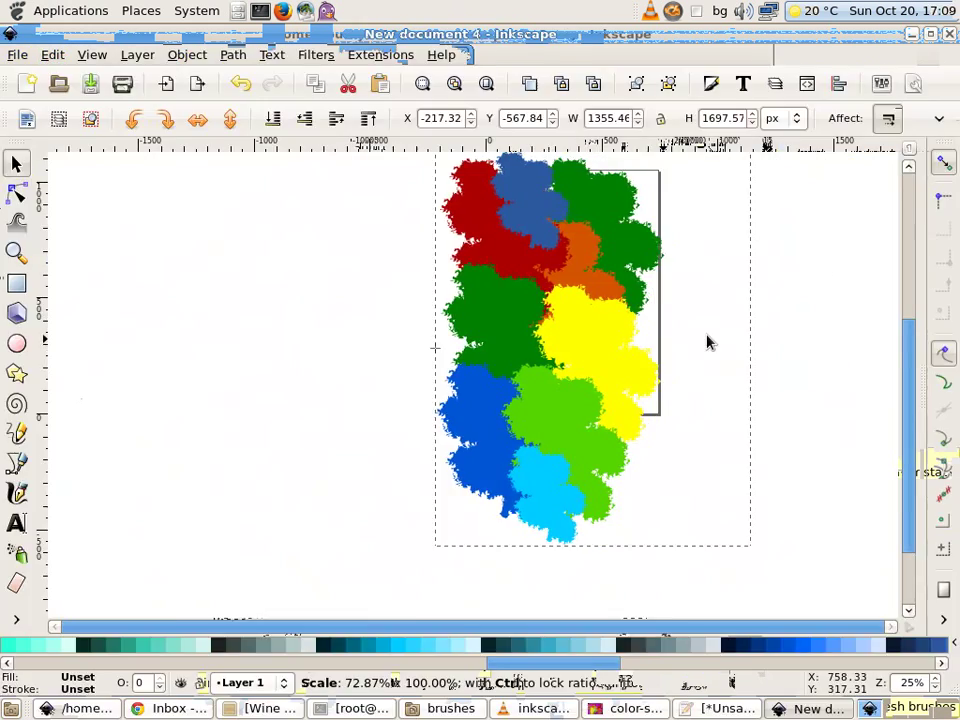
{"action": "left_click_drag", "start_coordinate": [707, 343], "coordinate": [450, 411]}
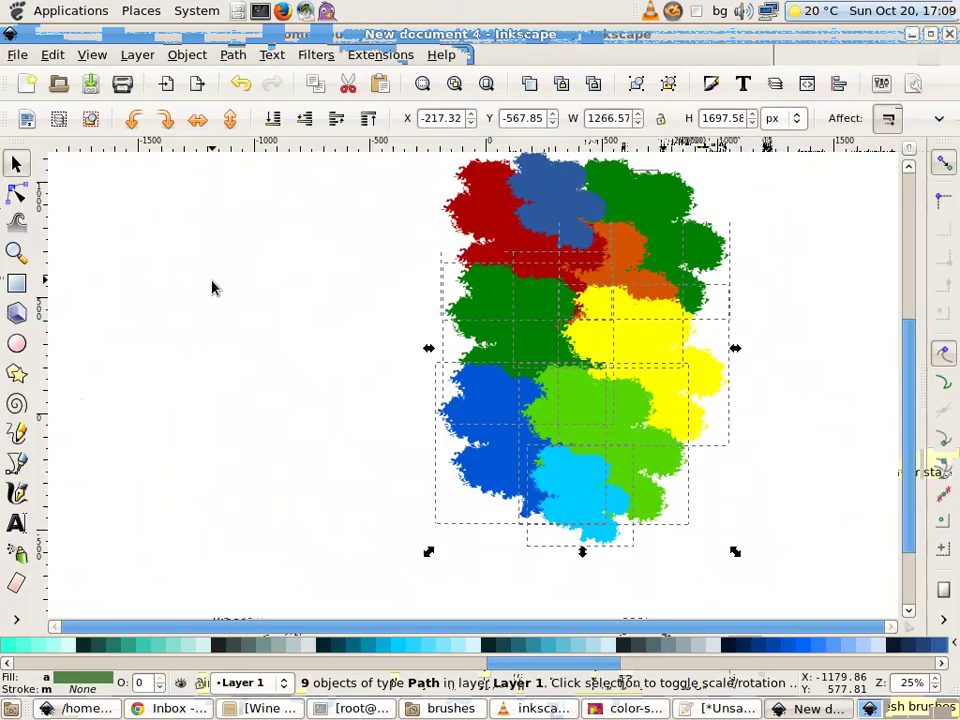
{"action": "key", "text": "Escape"}
Move and shrink the light-blue, cyan and dark-blue pieces, then recolour one piece purple
{"action": "left_click", "coordinate": [698, 364]}
{"action": "left_click", "coordinate": [639, 364]}
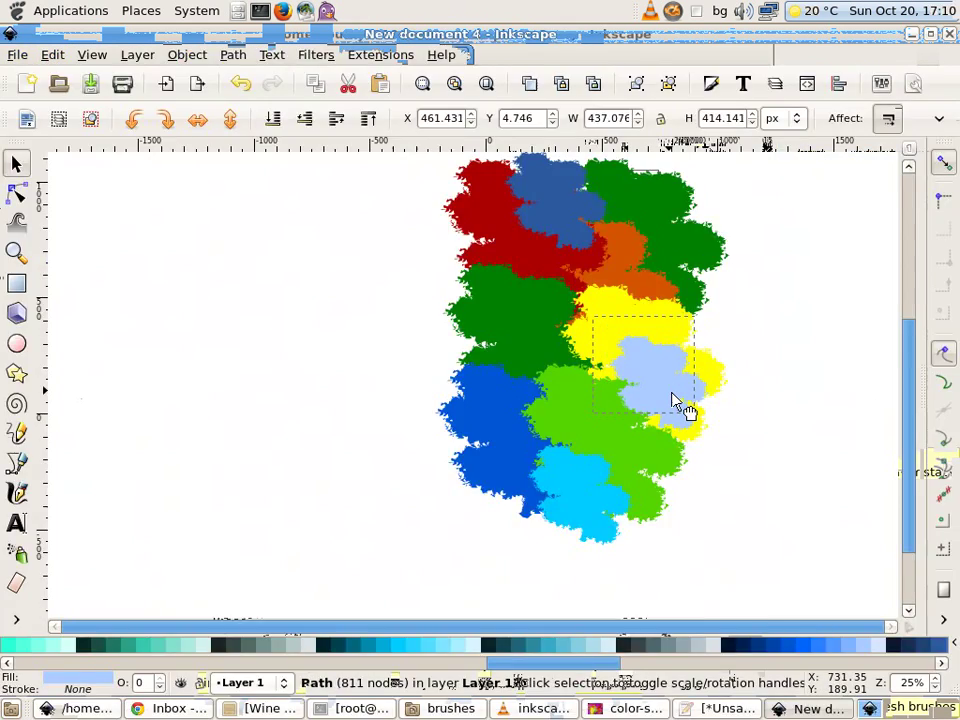
{"action": "left_click", "coordinate": [681, 403]}
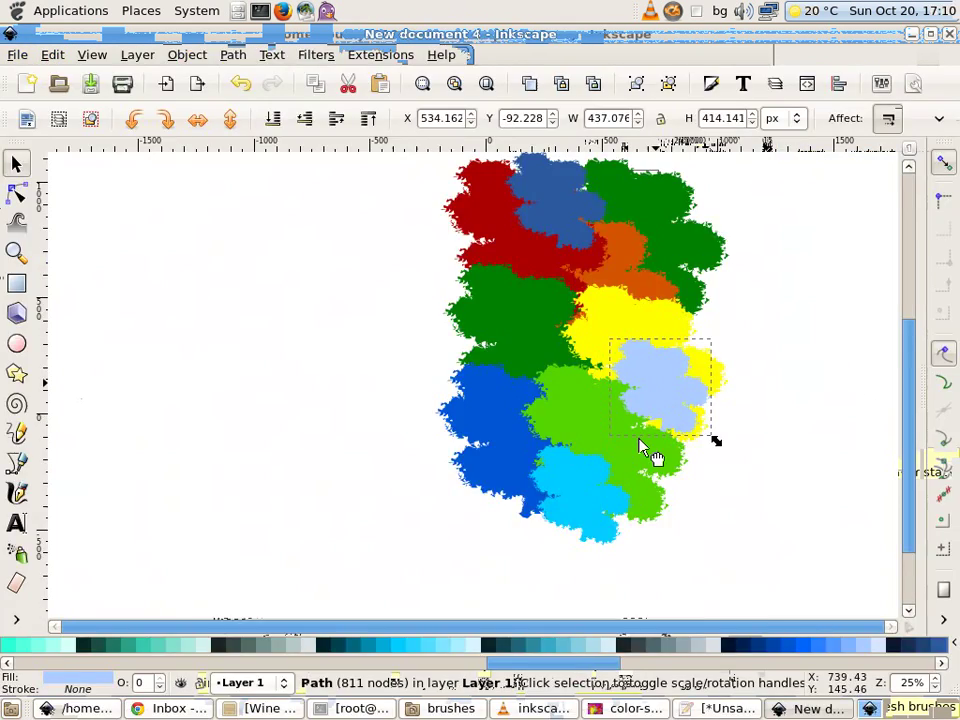
{"action": "left_click_drag", "start_coordinate": [654, 450], "coordinate": [654, 504]}
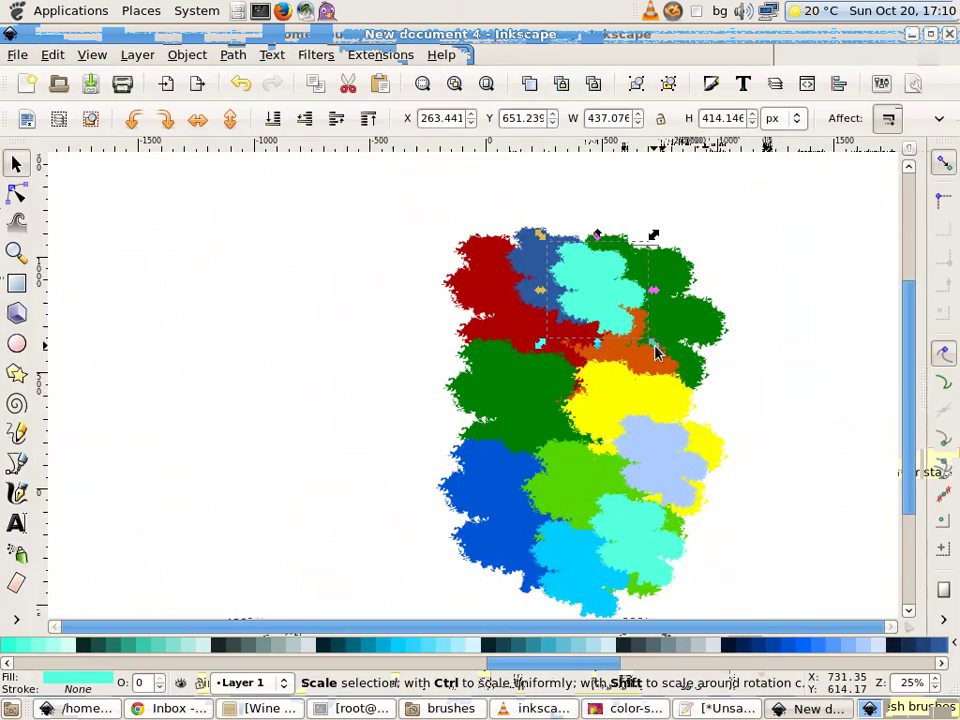
{"action": "left_click_drag", "start_coordinate": [654, 349], "coordinate": [575, 290]}
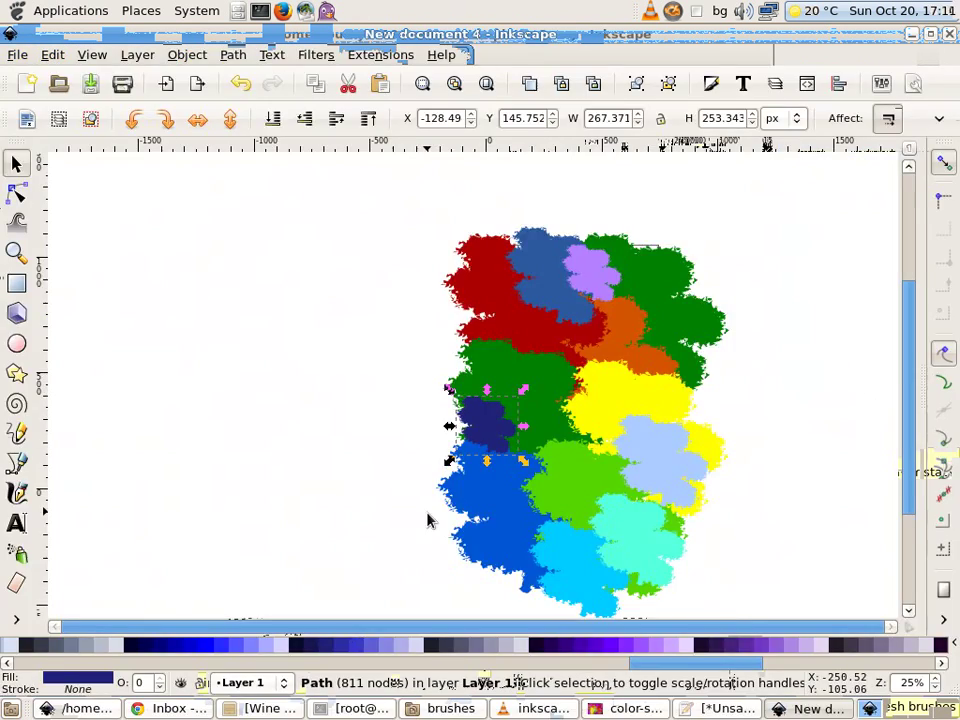
{"action": "left_click_drag", "start_coordinate": [482, 429], "coordinate": [482, 525]}
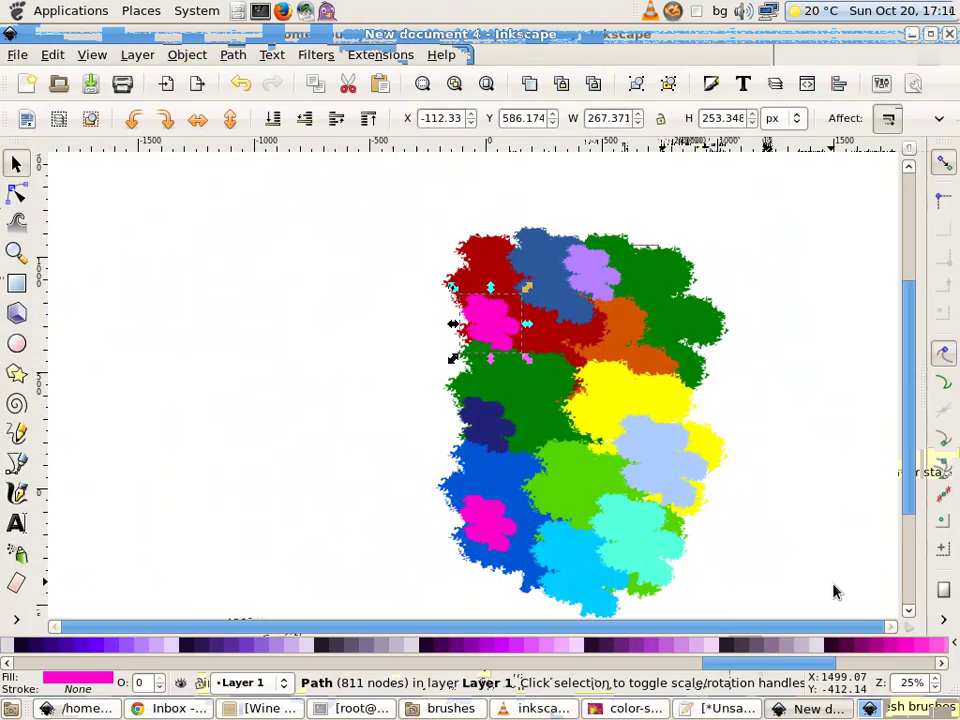
{"action": "left_click", "coordinate": [880, 645]}
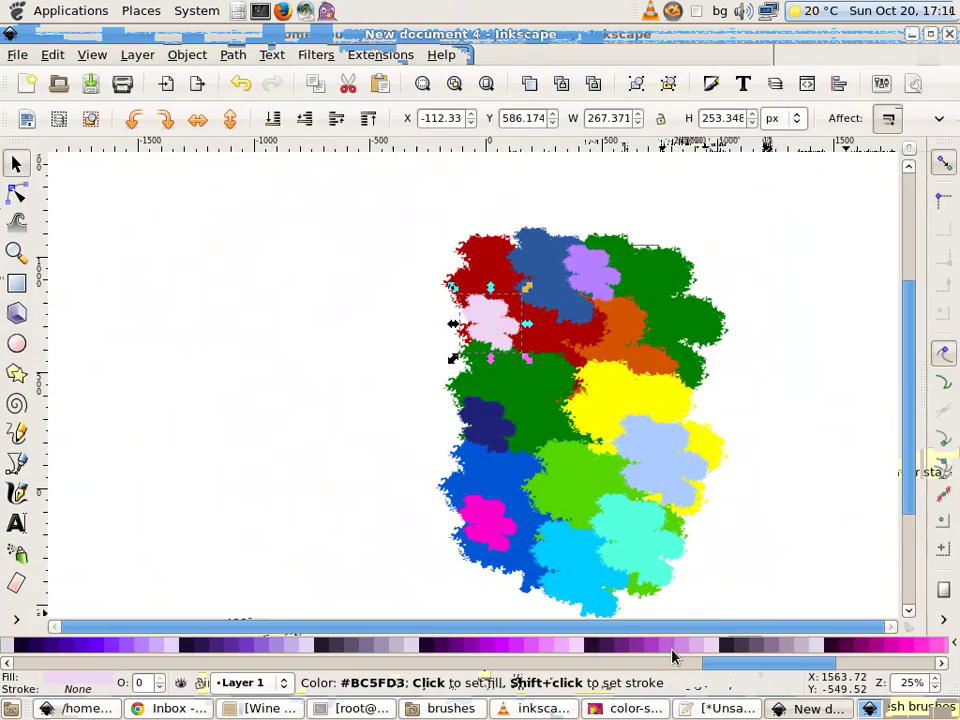
{"action": "left_click", "coordinate": [671, 645]}
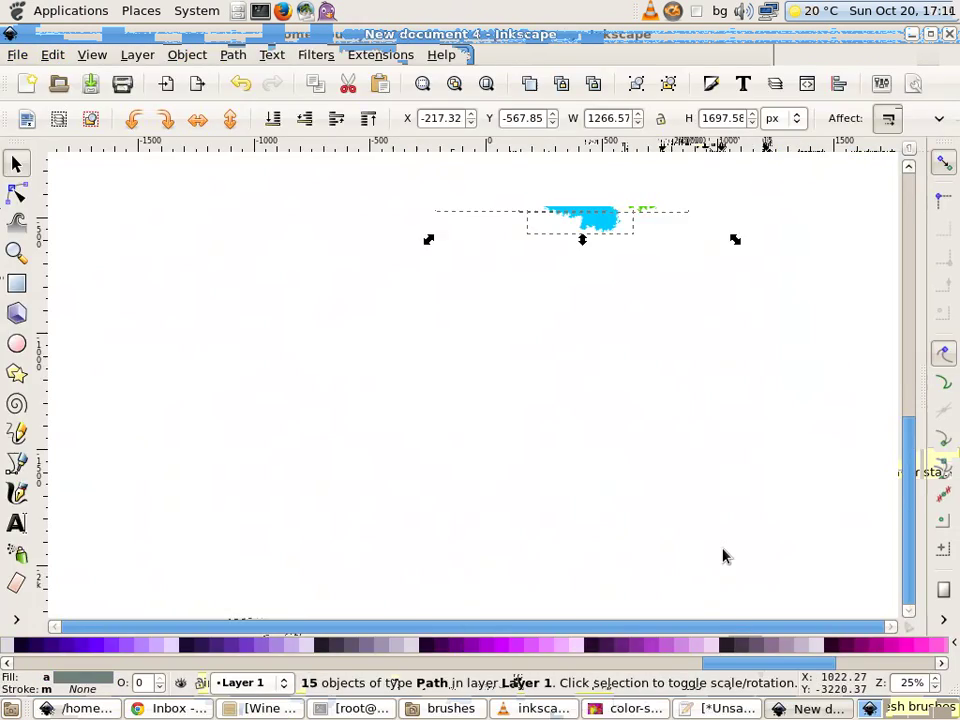
Narrow and squash the patchwork, then move it into place
{"action": "scroll", "coordinate": [724, 553], "scroll_direction": "up", "scroll_amount": 5}
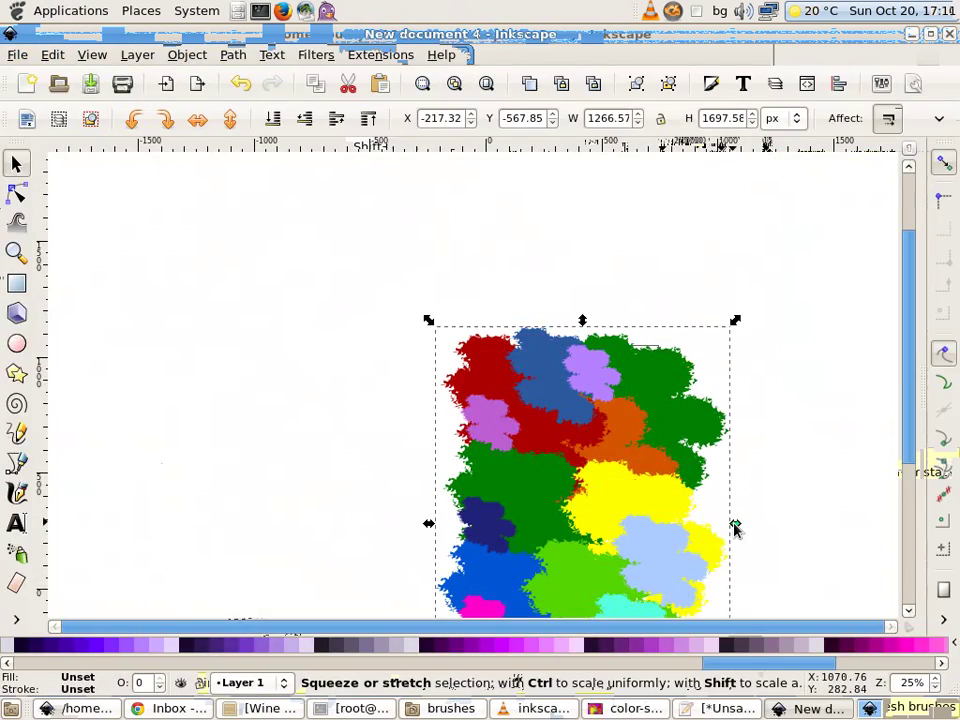
{"action": "left_click_drag", "start_coordinate": [735, 525], "coordinate": [703, 525]}
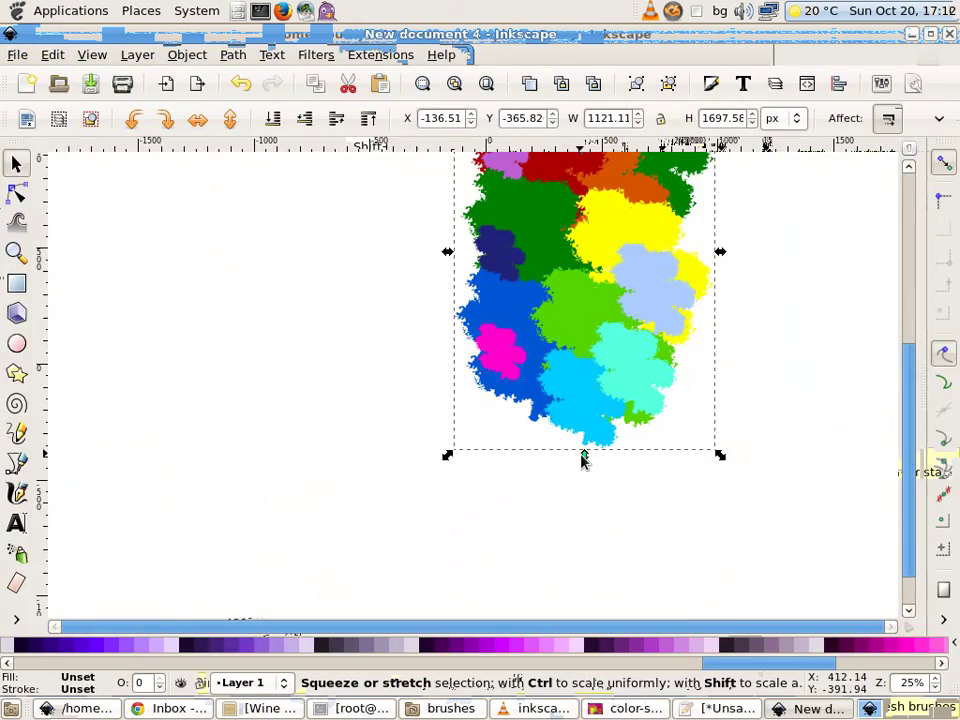
{"action": "left_click_drag", "start_coordinate": [583, 454], "coordinate": [579, 388]}
{"action": "left_click_drag", "start_coordinate": [567, 440], "coordinate": [583, 425]}
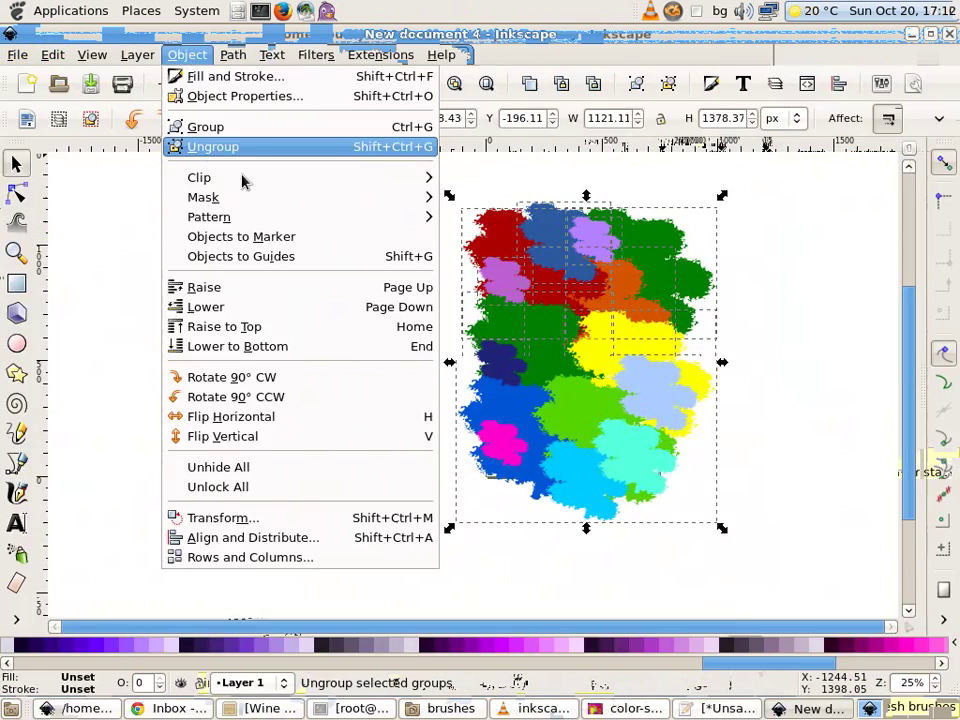
Ungroup the splatters, tuck the lavender piece into the bottom, and regroup all 16 pieces
{"action": "left_click", "coordinate": [240, 146]}
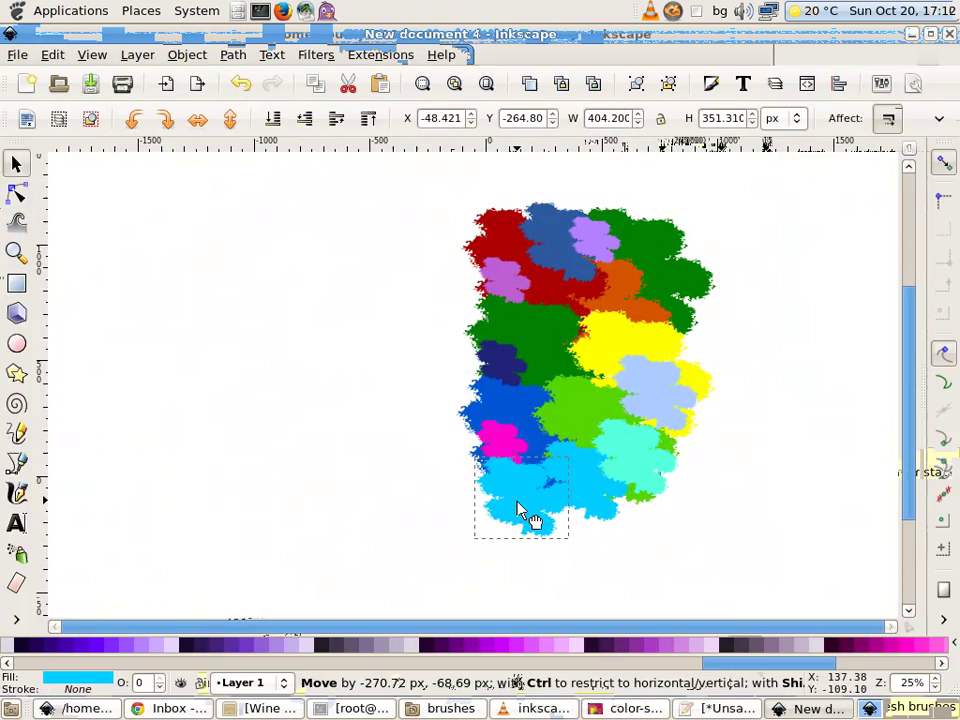
{"action": "left_click_drag", "start_coordinate": [552, 490], "coordinate": [525, 514]}
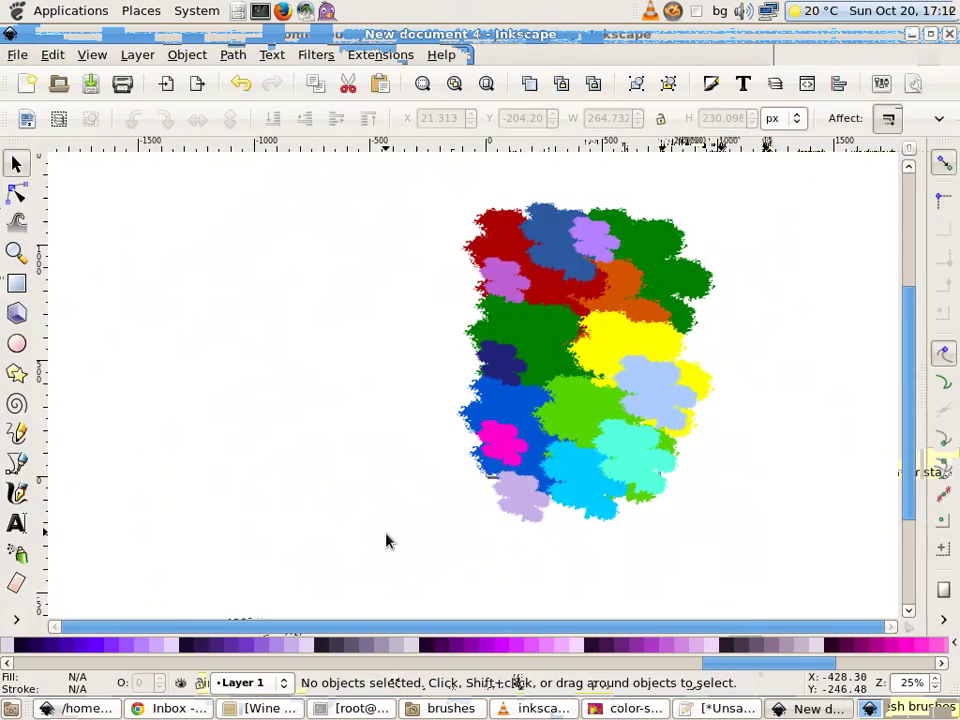
{"action": "left_click", "coordinate": [507, 498]}
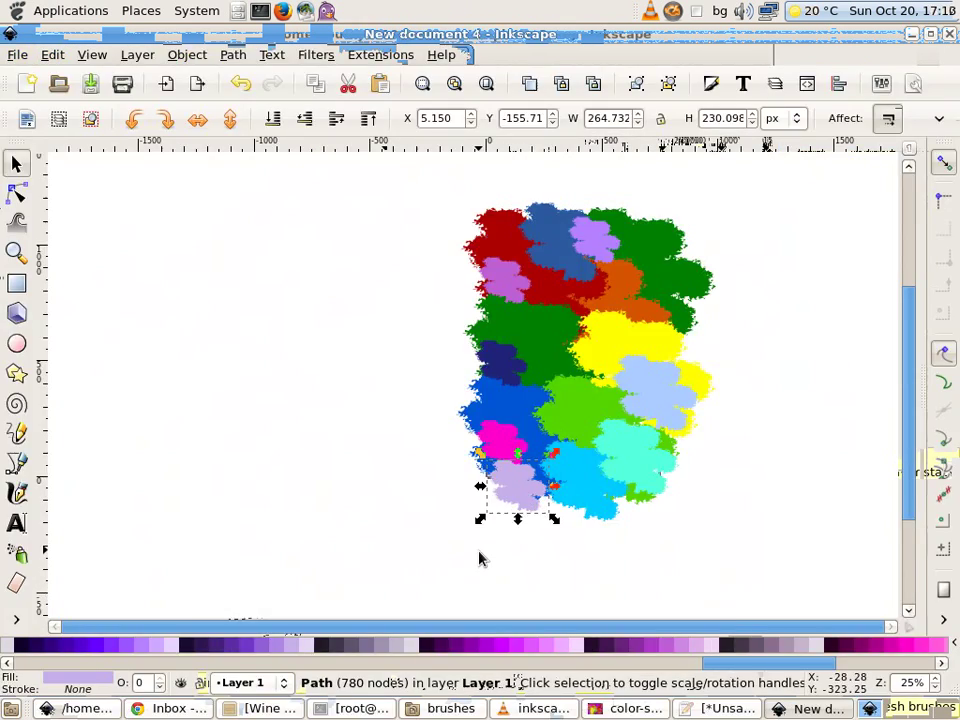
{"action": "left_click_drag", "start_coordinate": [527, 507], "coordinate": [531, 510]}
{"action": "left_click", "coordinate": [394, 443]}
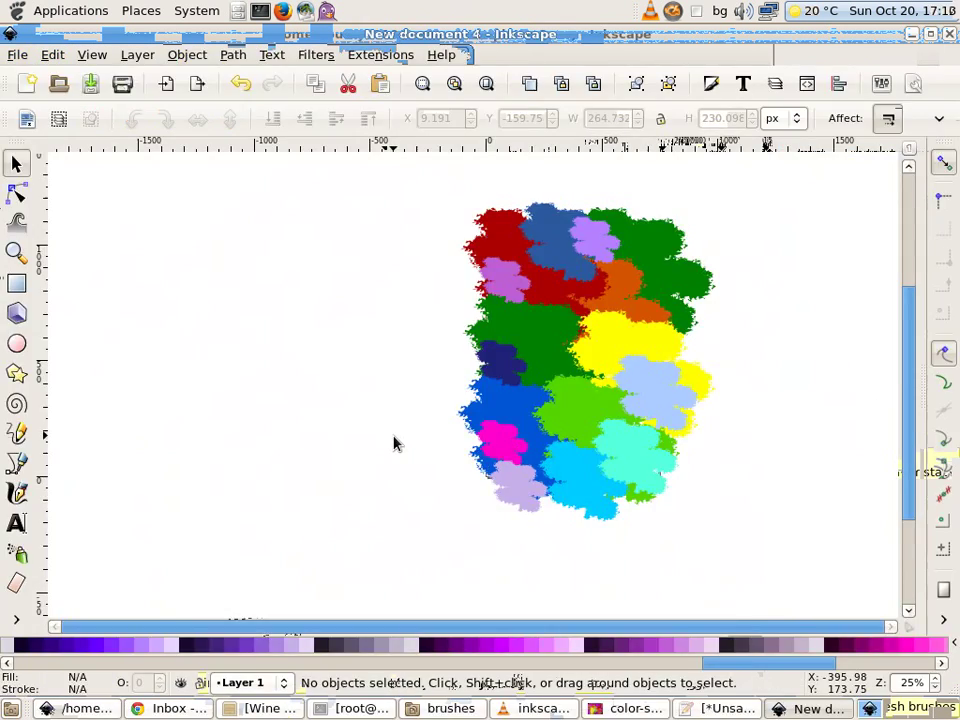
{"action": "left_click_drag", "start_coordinate": [424, 178], "coordinate": [786, 594]}
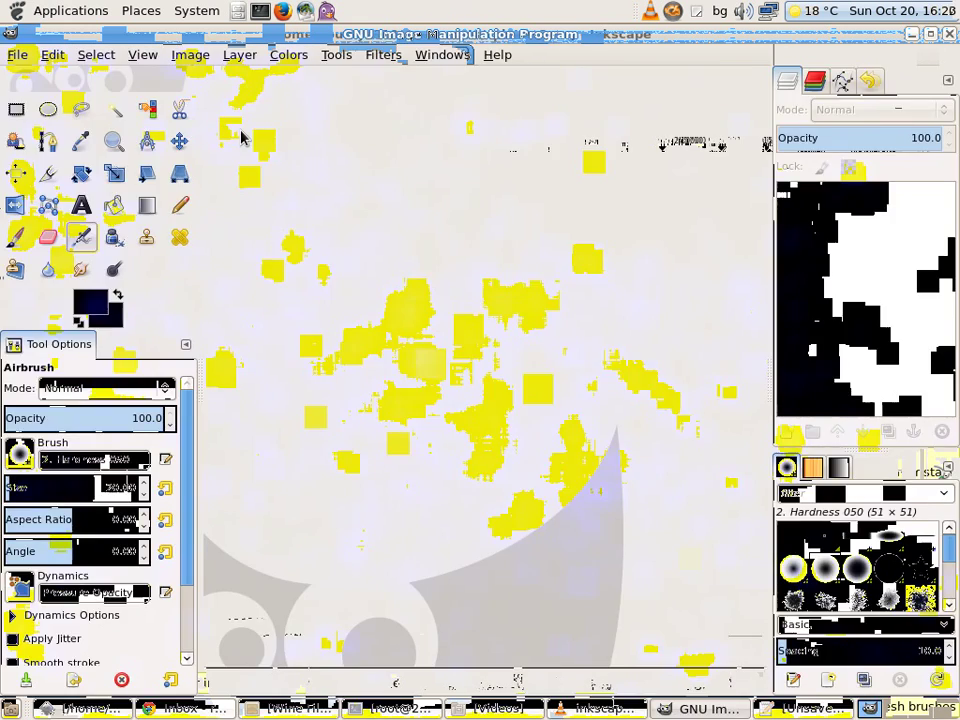
{"action": "left_click", "coordinate": [240, 137]}
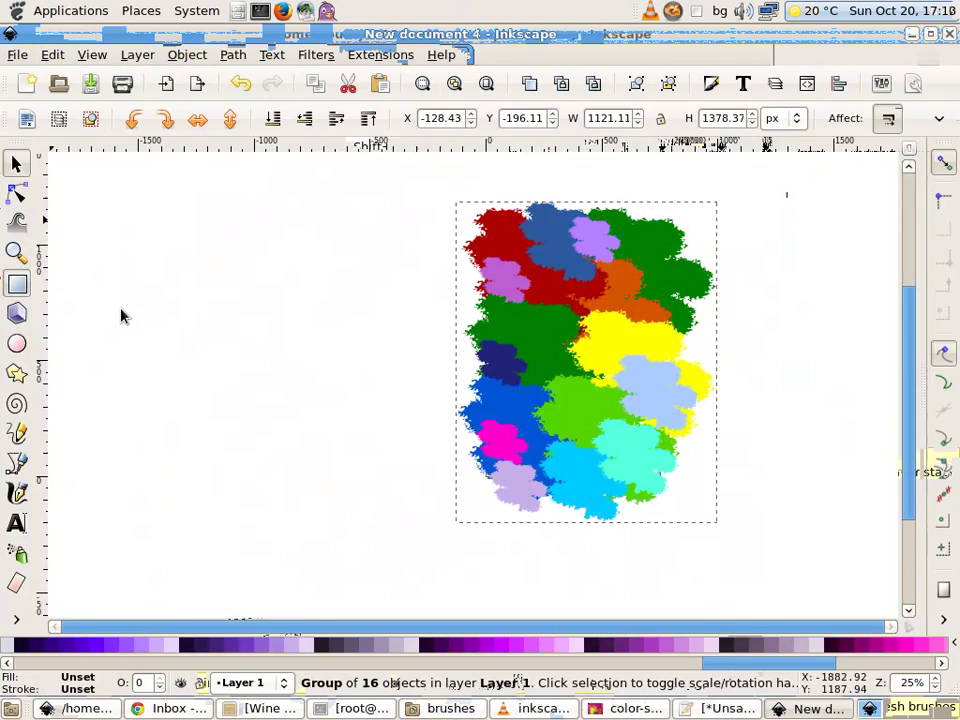
Draw a rectangle over the patchwork, select both, and open the clipping options
{"action": "key", "text": "r"}
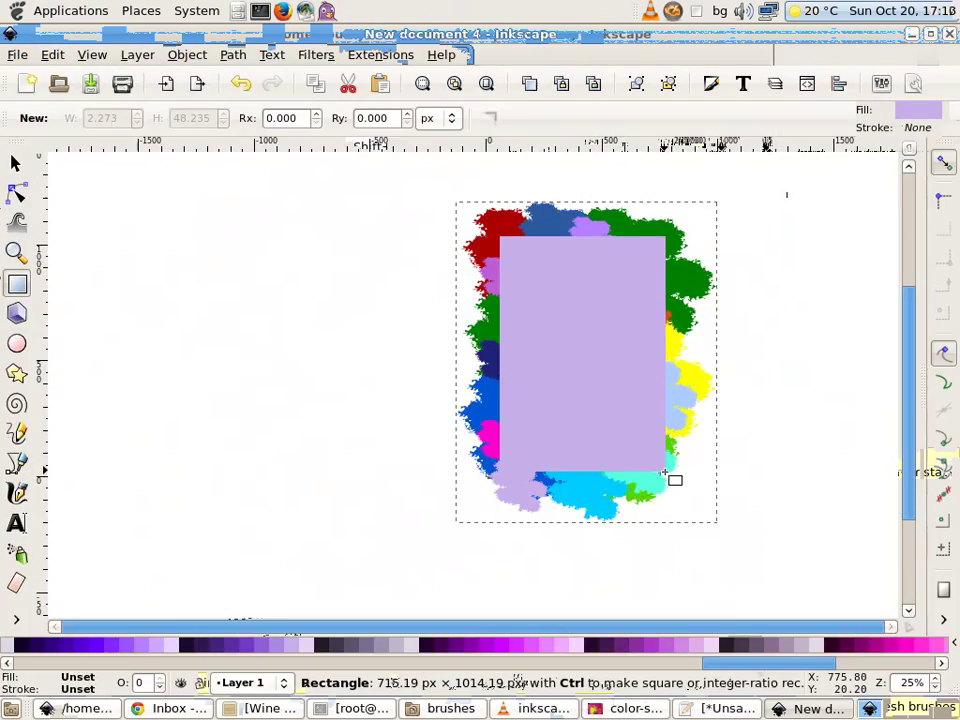
{"action": "left_click_drag", "start_coordinate": [672, 477], "coordinate": [672, 477]}
{"action": "key", "text": "s"}
{"action": "left_click_drag", "start_coordinate": [411, 171], "coordinate": [729, 321]}
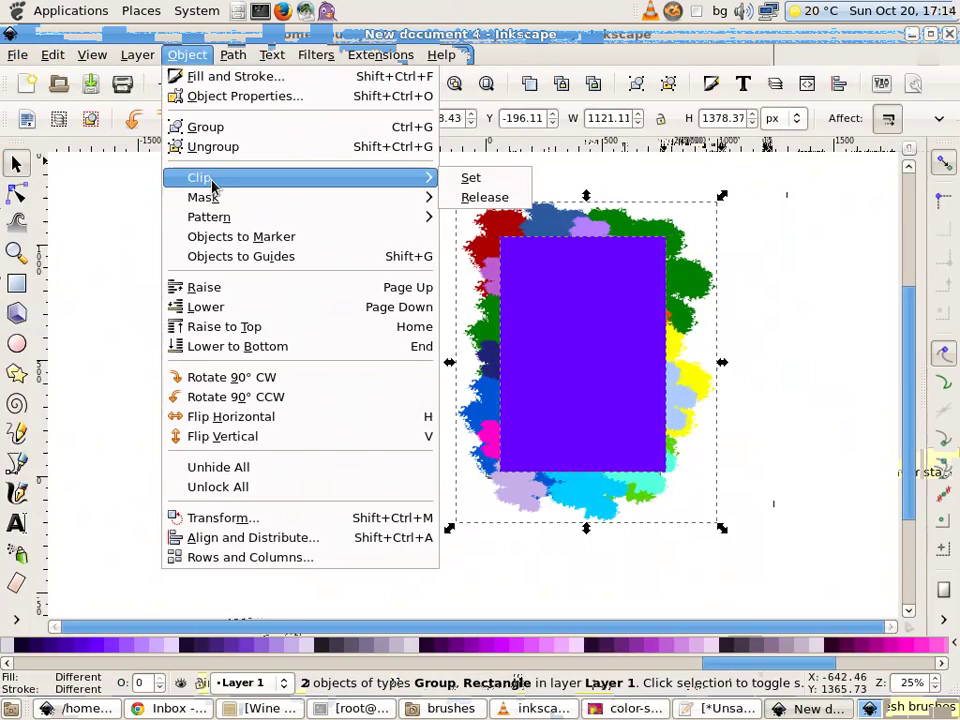
{"action": "left_click", "coordinate": [454, 178]}
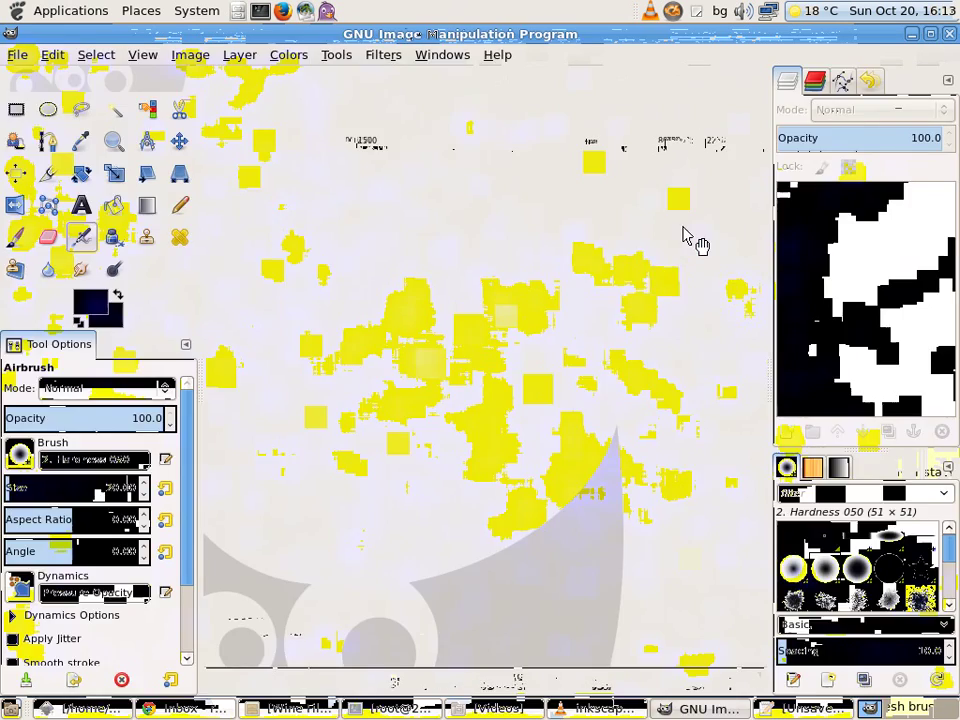
Delete the two diagonal magenta bars and open Align and Distribute
{"action": "left_click", "coordinate": [685, 233]}
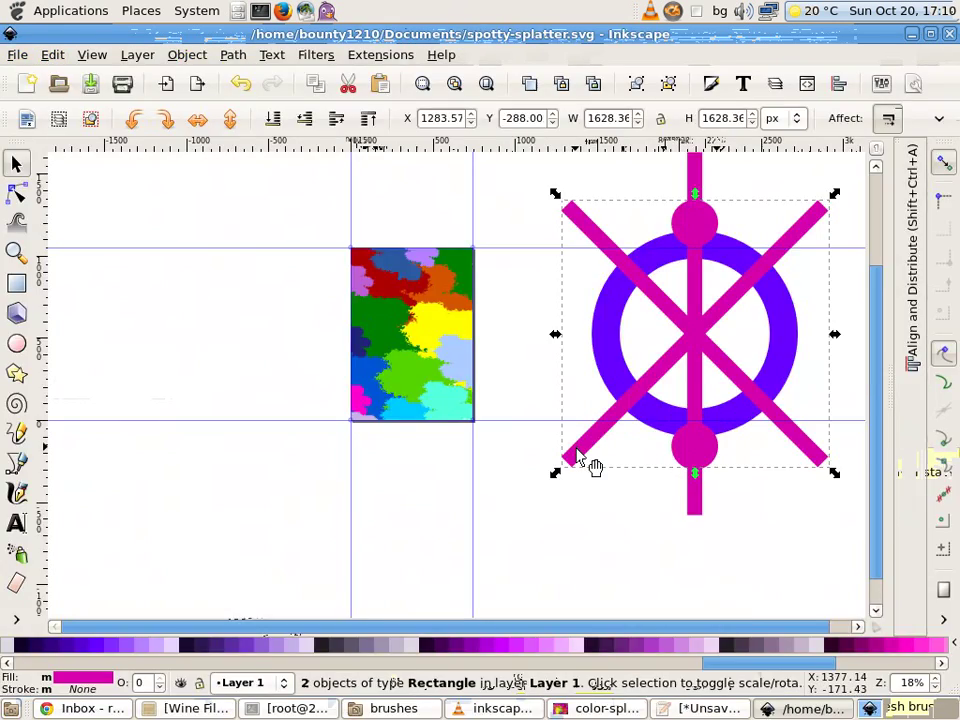
{"action": "key", "text": "Delete"}
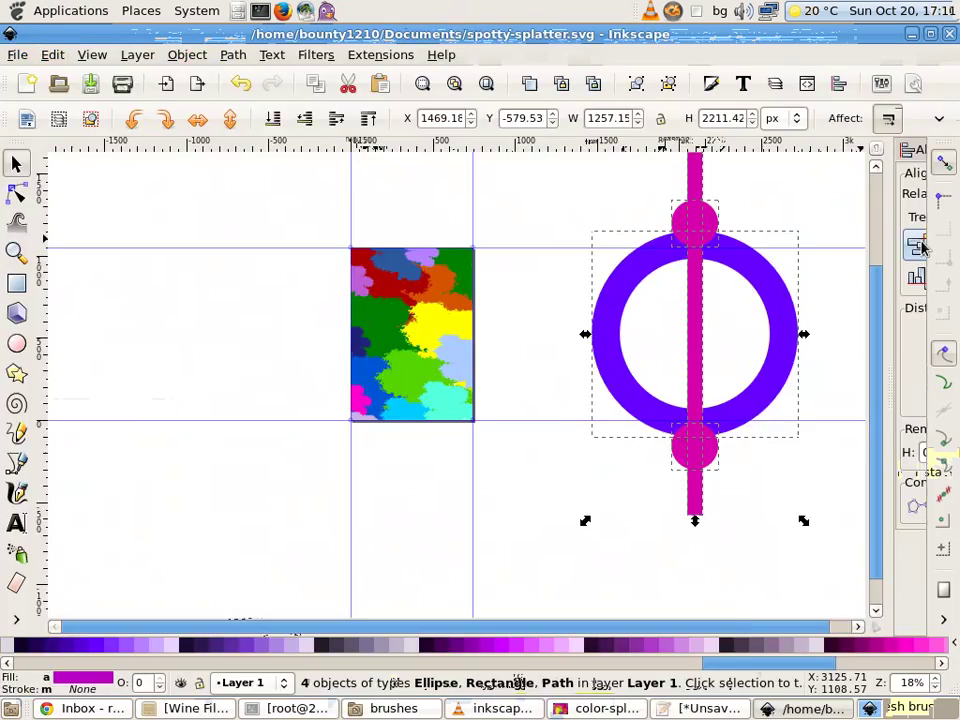
{"action": "key", "text": "ctrl+shift+a"}
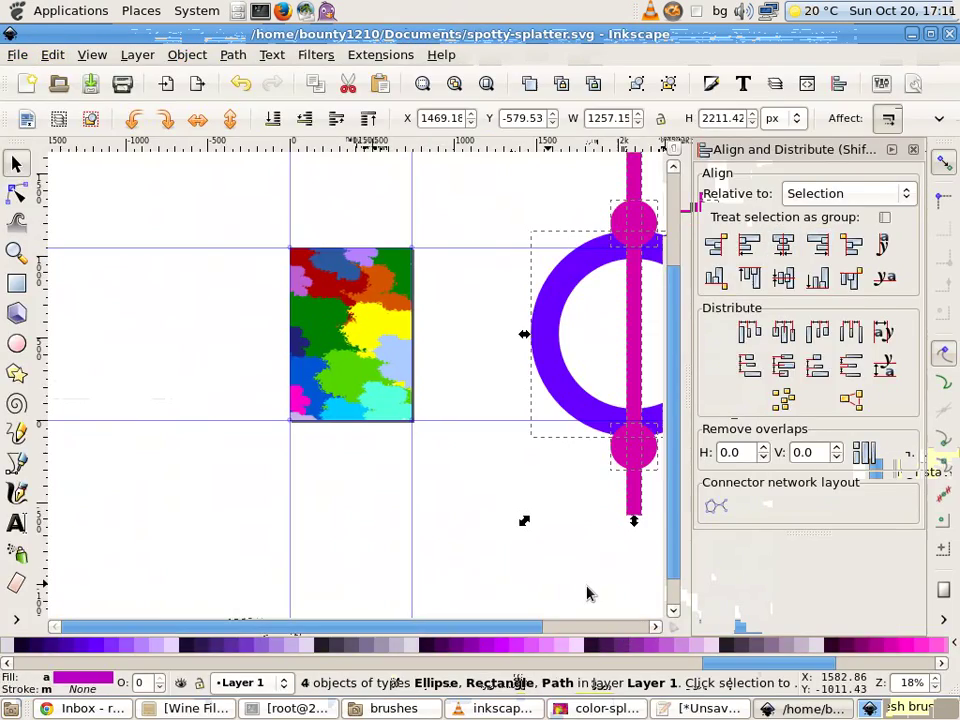
{"action": "scroll", "coordinate": [589, 594], "scroll_direction": "right", "scroll_amount": 5}
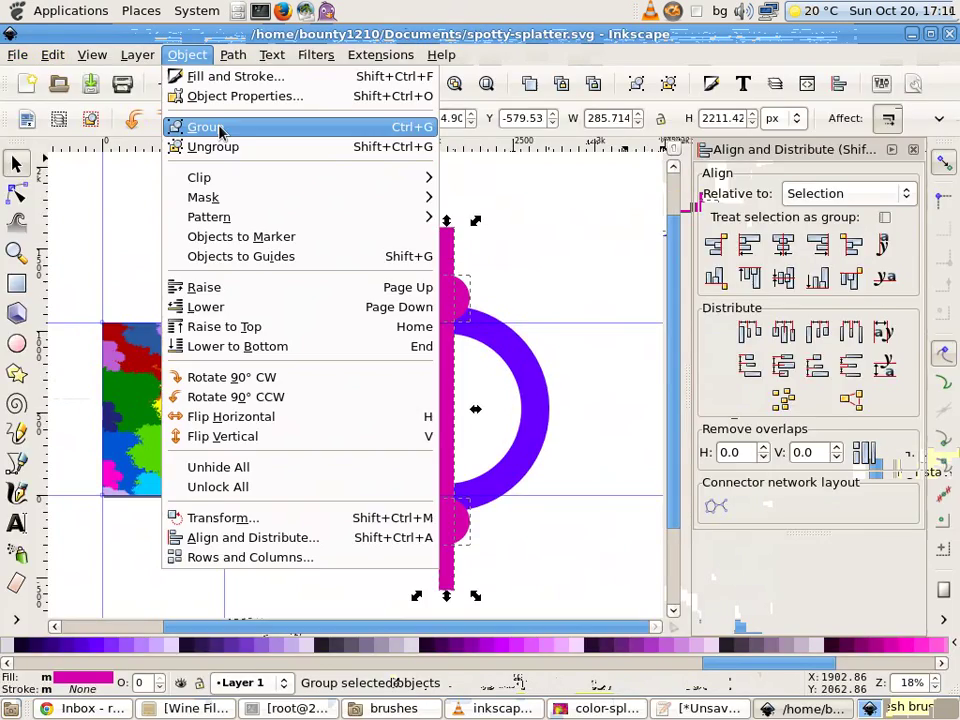
Group the vertical bar with its circles, duplicate and rotate the copy, then undo the change
{"action": "left_click", "coordinate": [223, 126]}
{"action": "left_click", "coordinate": [53, 55]}
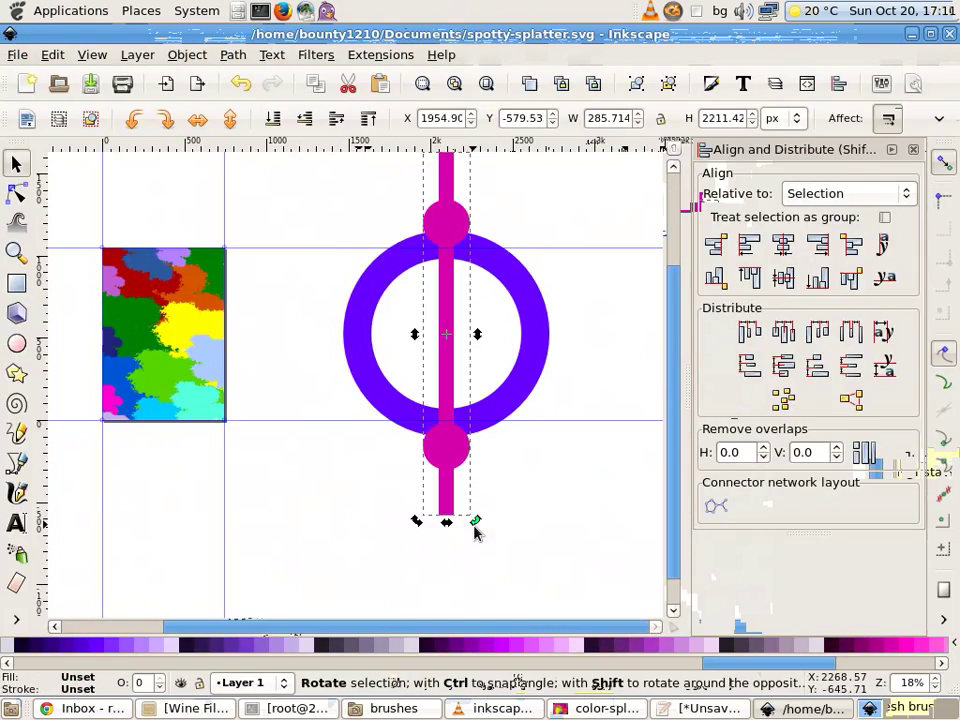
{"action": "mouse_move", "coordinate": [476, 522]}
{"action": "left_mouse_down"}
{"action": "mouse_move", "coordinate": [617, 450]}
{"action": "mouse_move", "coordinate": [639, 381]}
{"action": "left_mouse_up"}
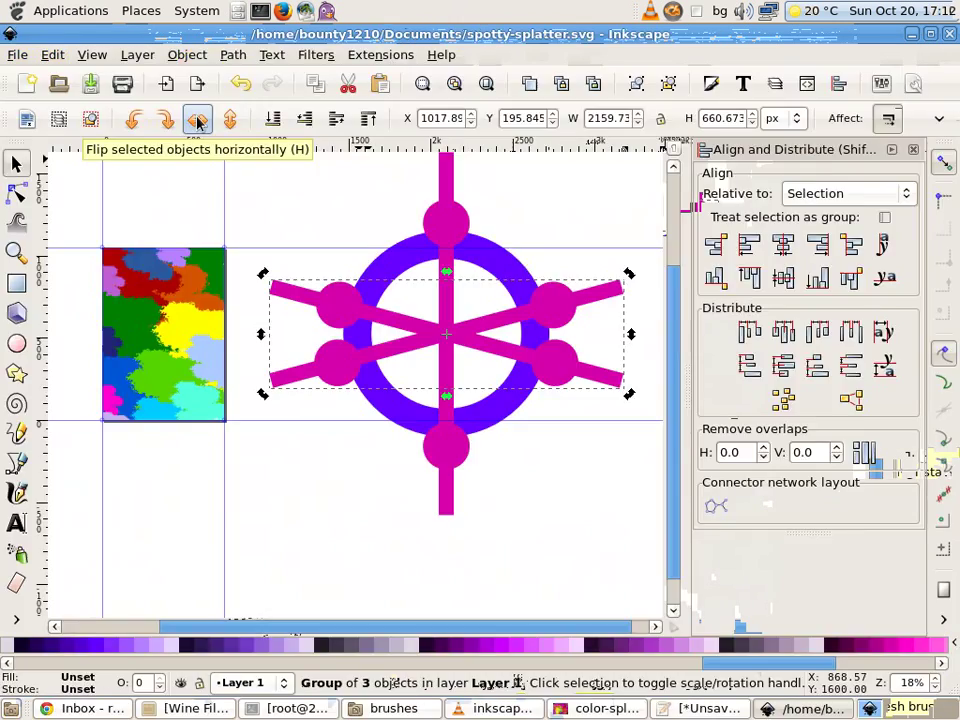
{"action": "key", "text": "ctrl+z"}
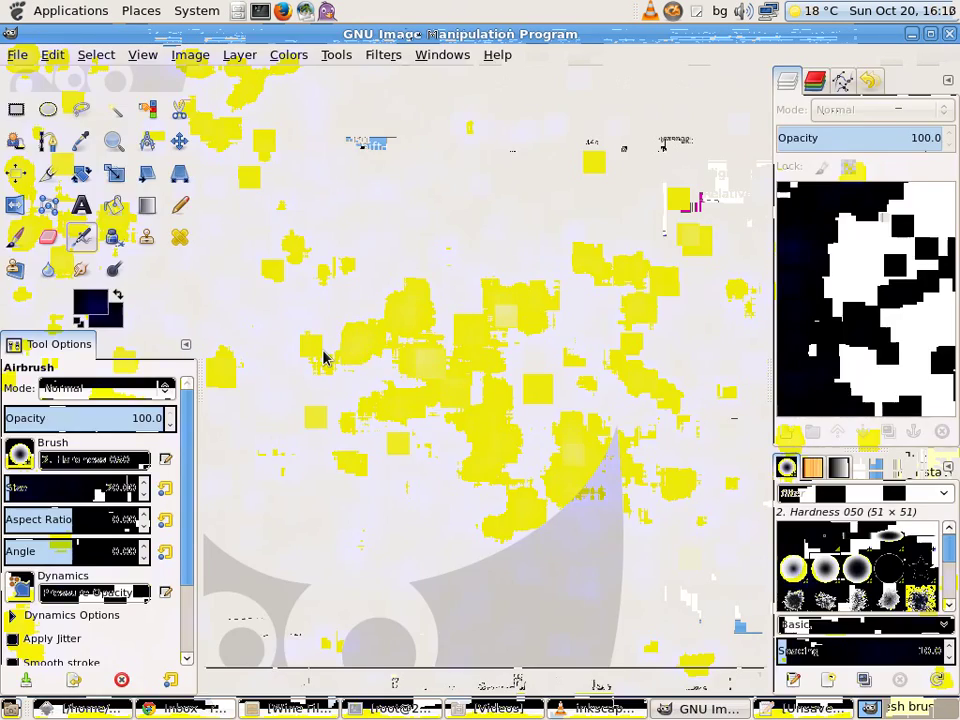
Delete the upper-left and upper-right magenta circles
{"action": "left_click", "coordinate": [343, 322]}
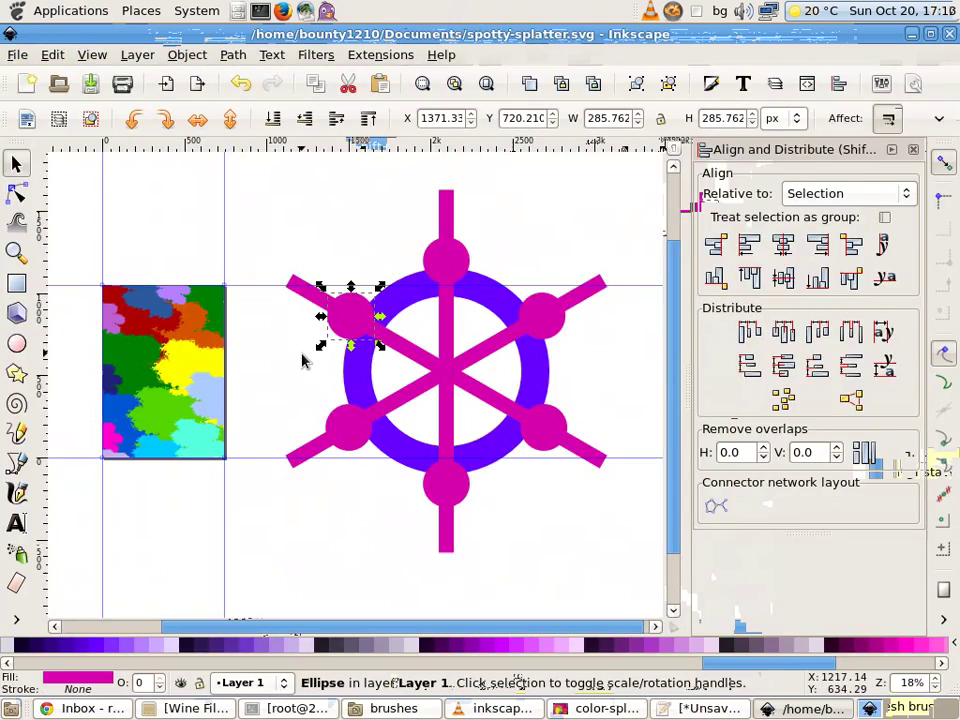
{"action": "key", "text": "Delete"}
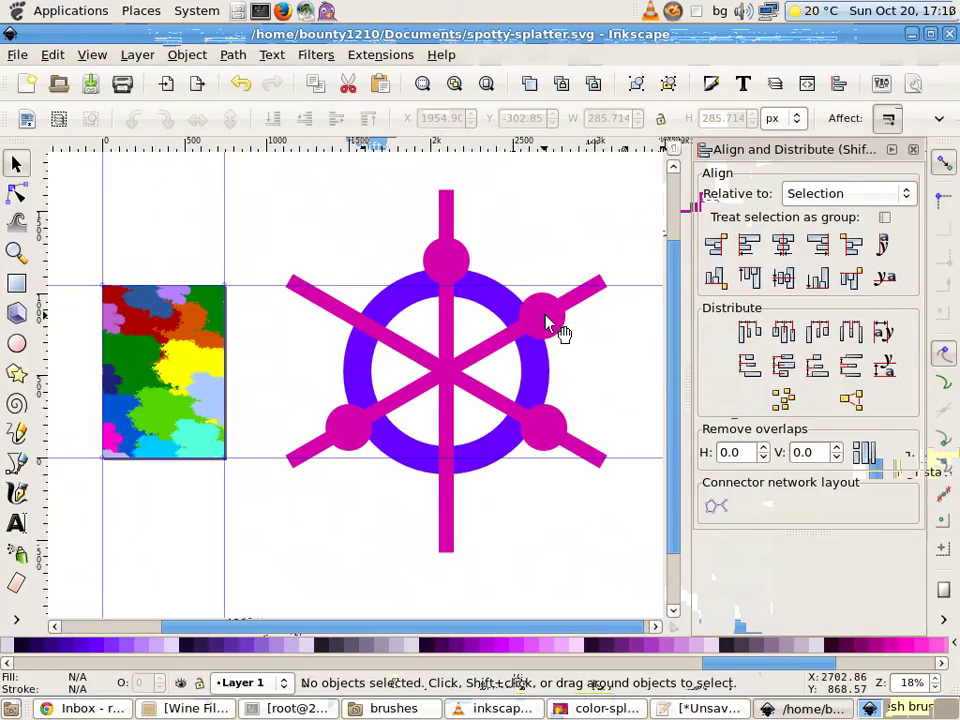
{"action": "left_click", "coordinate": [543, 320]}
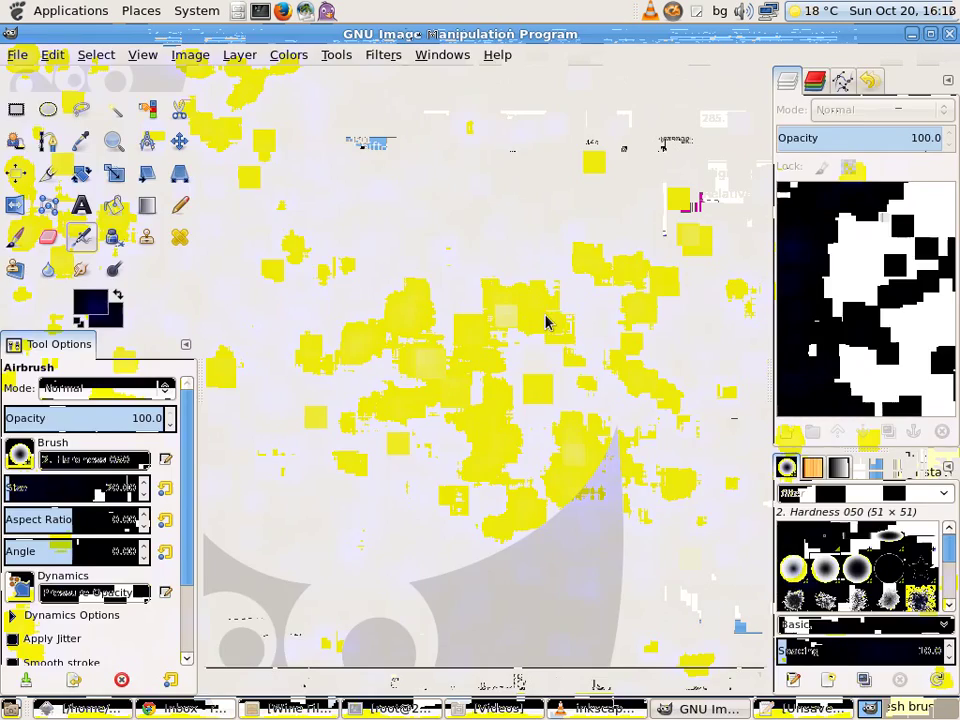
{"action": "key", "text": "Delete"}
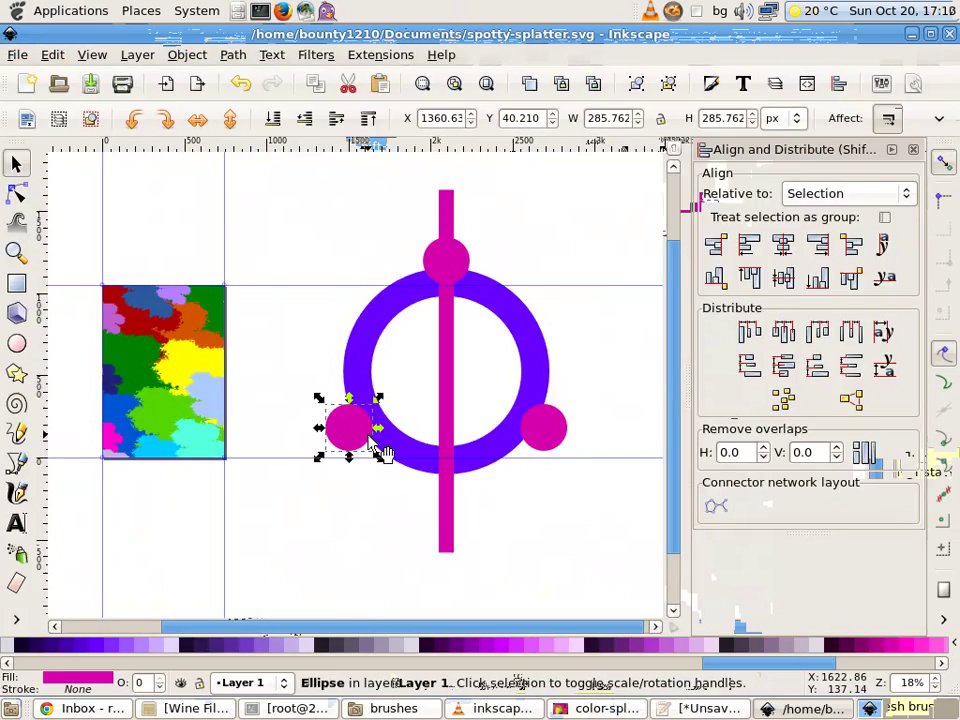
Select the lower-right and lower-left magenta circles and open the Object menu
{"action": "left_click", "coordinate": [544, 424], "text": "shift"}
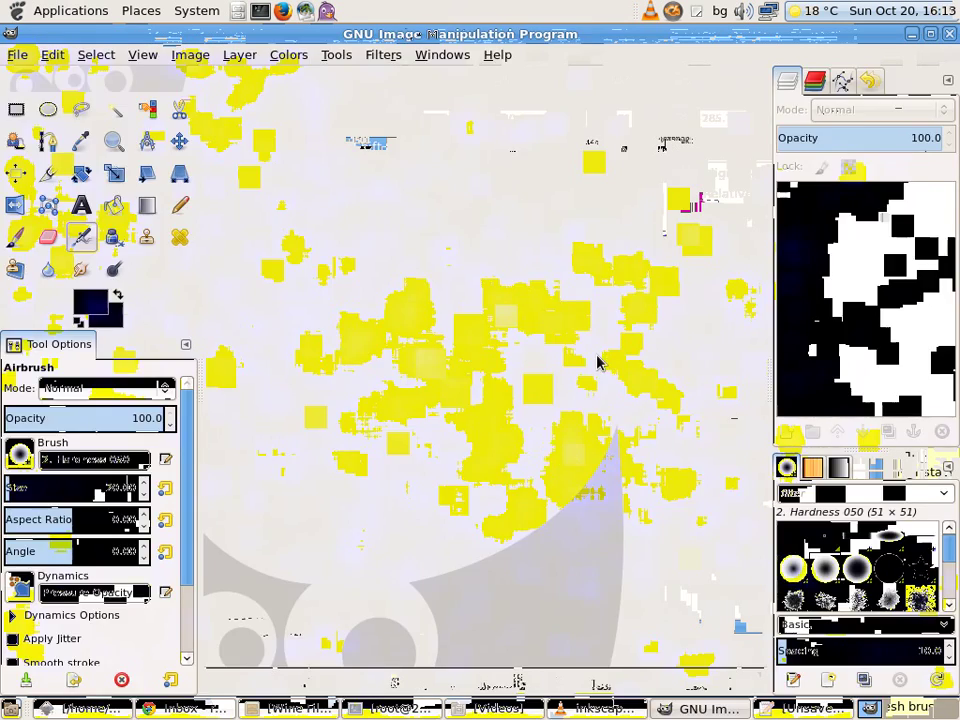
{"action": "left_click", "coordinate": [598, 362]}
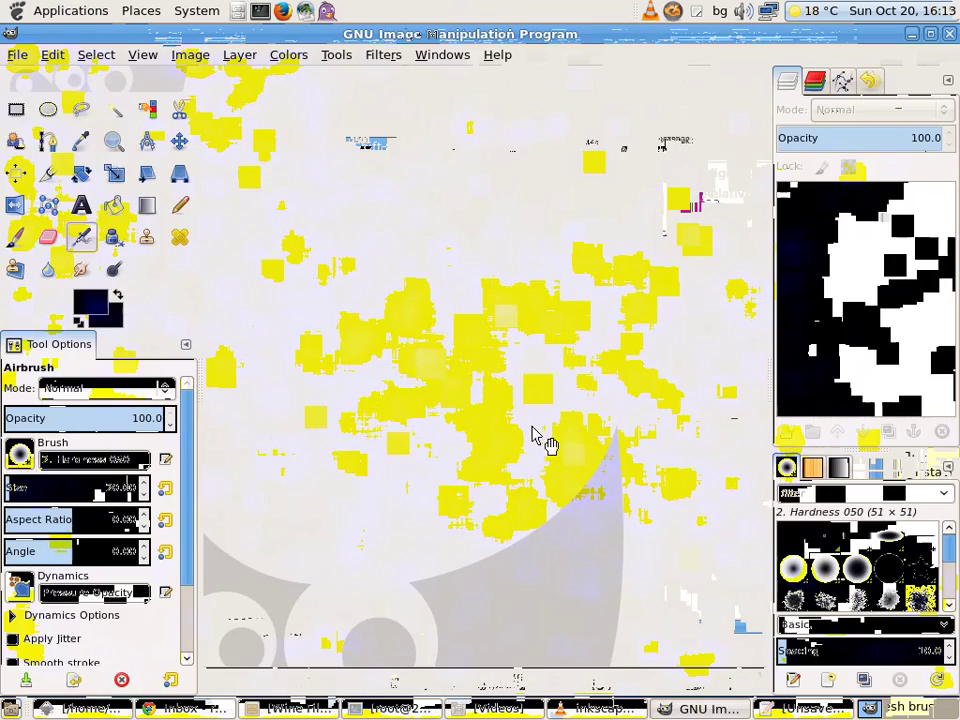
{"action": "left_click", "coordinate": [533, 430]}
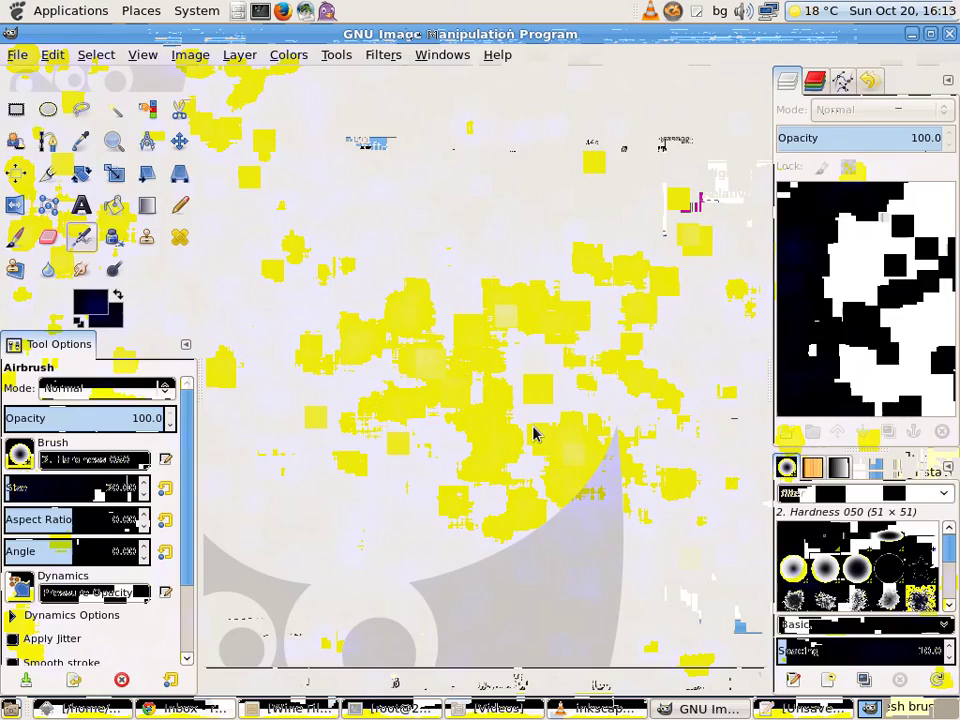
{"action": "left_click", "coordinate": [533, 430], "text": "shift"}
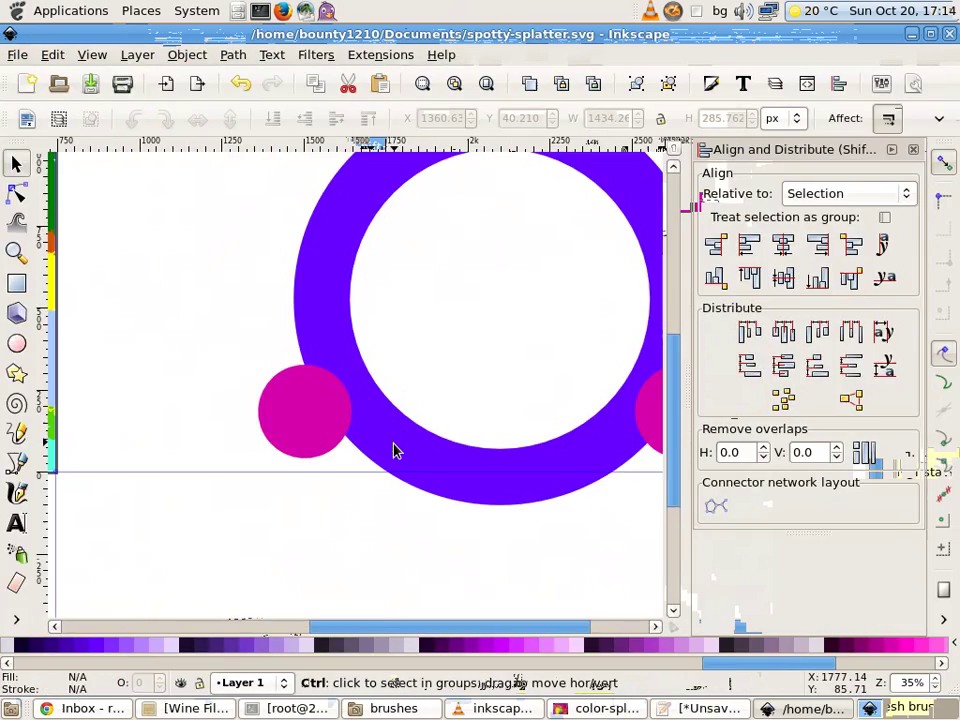
{"action": "left_click", "coordinate": [330, 424]}
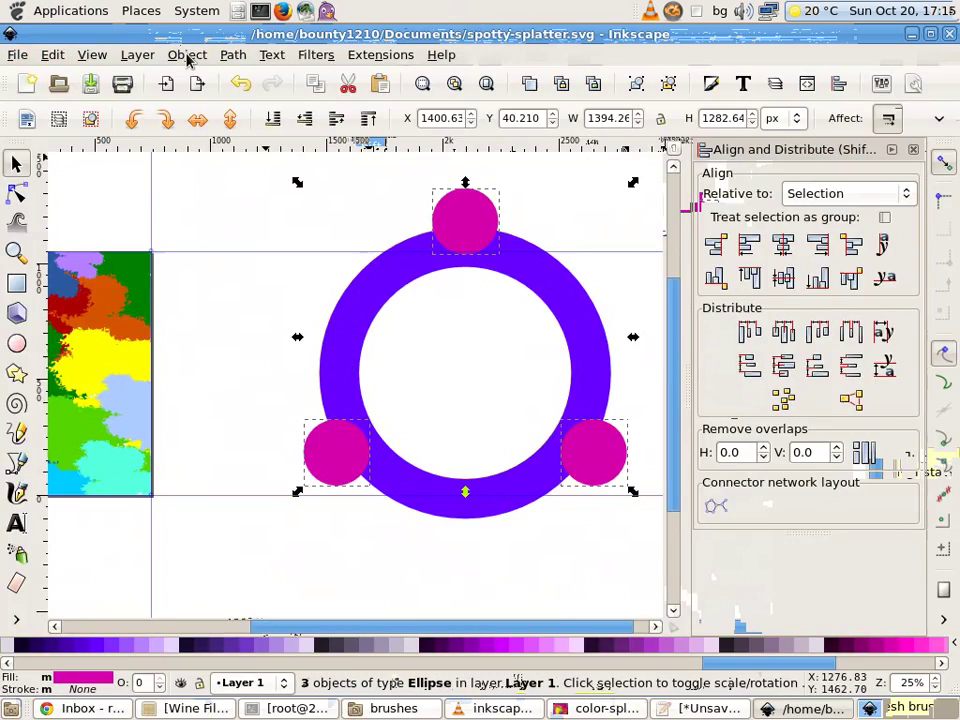
{"action": "left_click", "coordinate": [184, 56]}
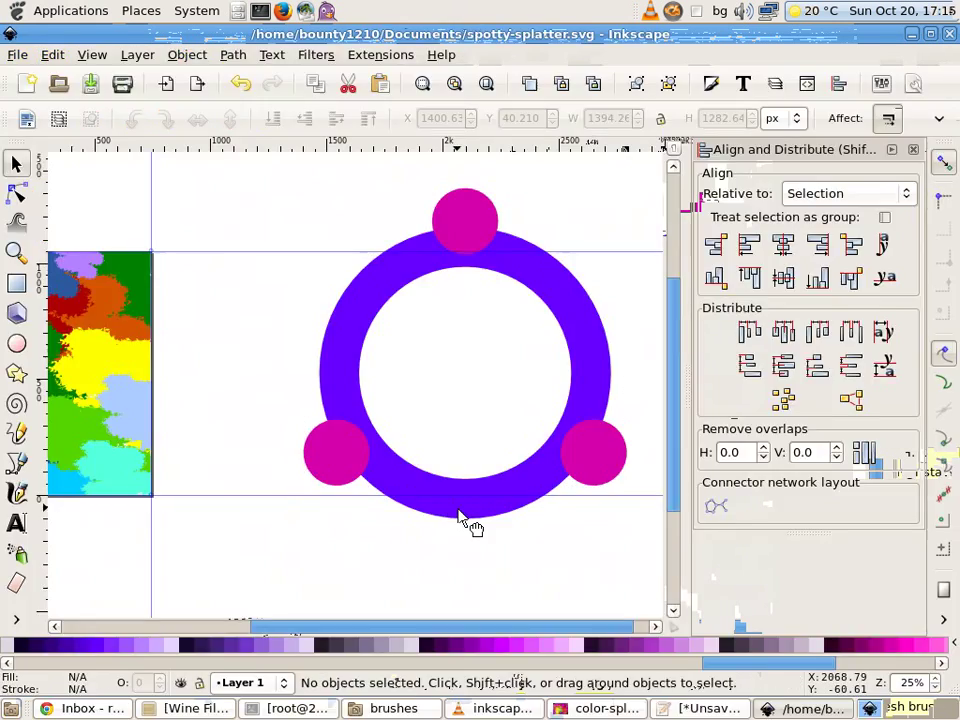
Nudge the lower-right magenta circle, move the pink circle right, and place a lilac circle on the top one
{"action": "key", "text": "ctrl+a"}
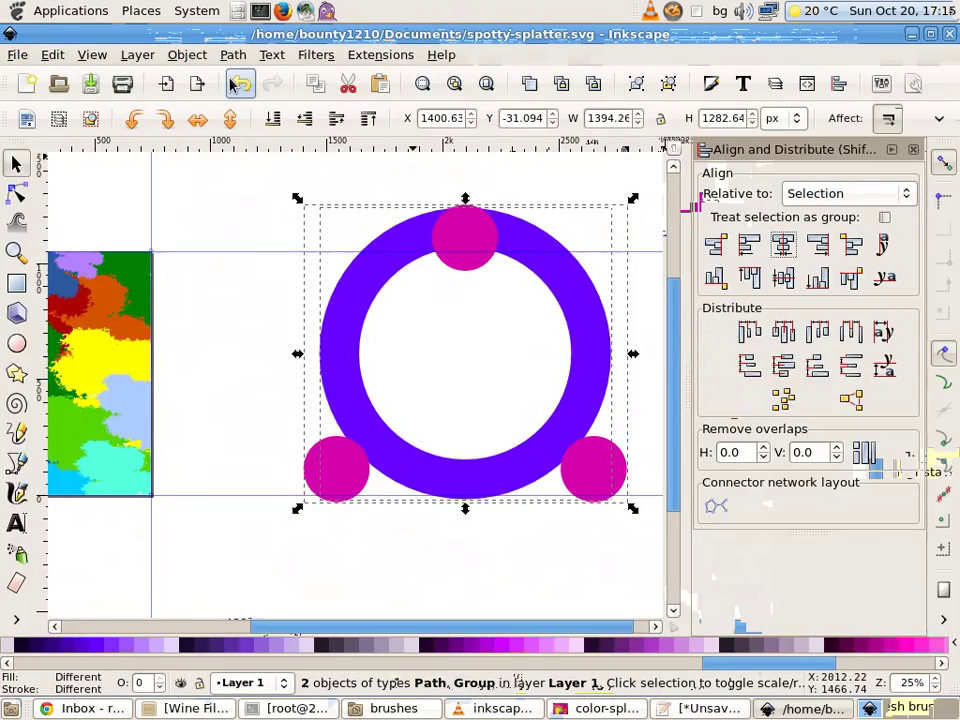
{"action": "left_click", "coordinate": [285, 514]}
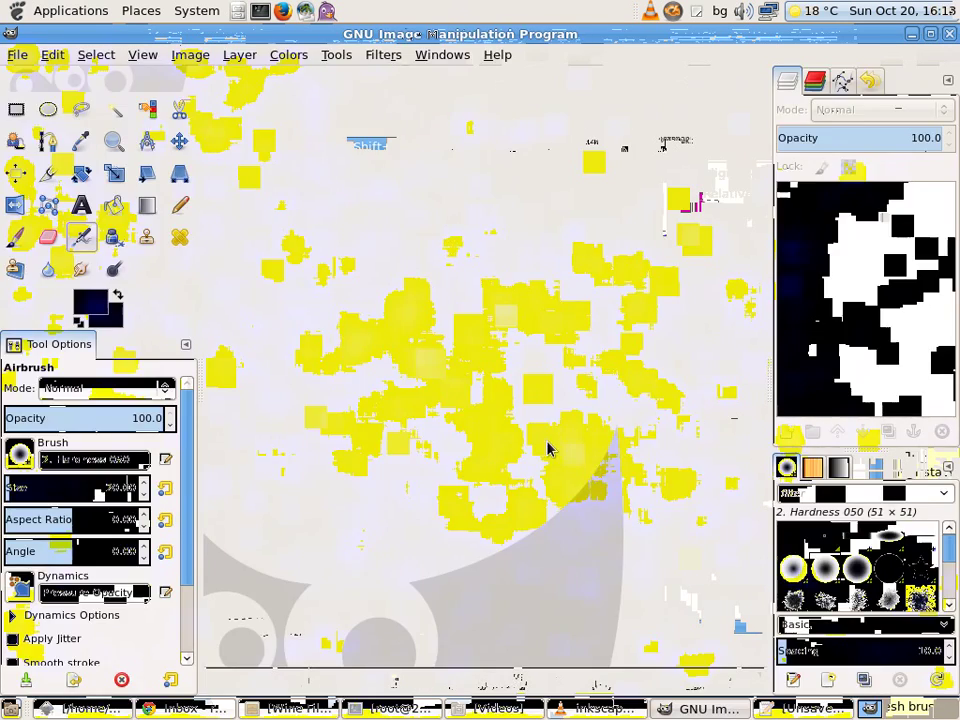
{"action": "left_click_drag", "start_coordinate": [555, 451], "coordinate": [548, 450]}
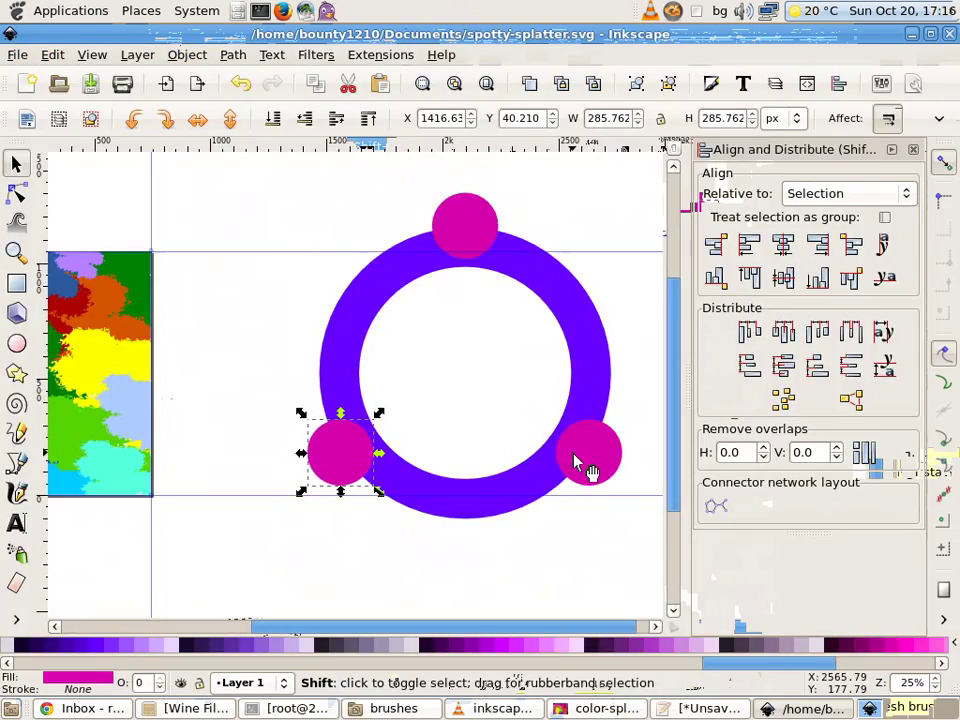
{"action": "left_click", "coordinate": [583, 467], "text": "shift"}
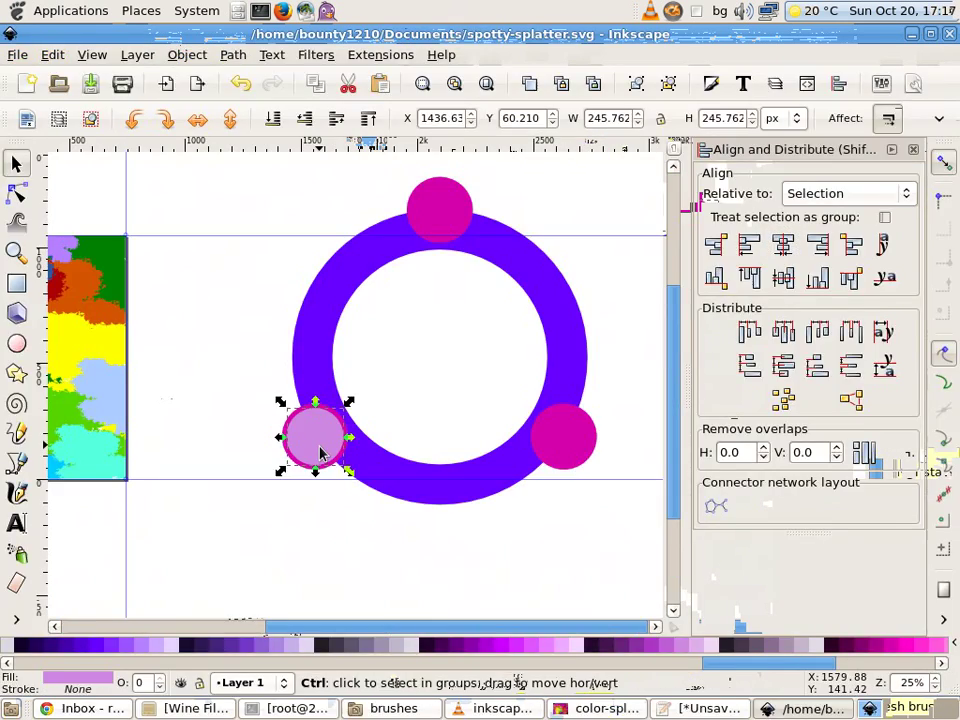
{"action": "left_click_drag", "start_coordinate": [320, 453], "coordinate": [597, 450]}
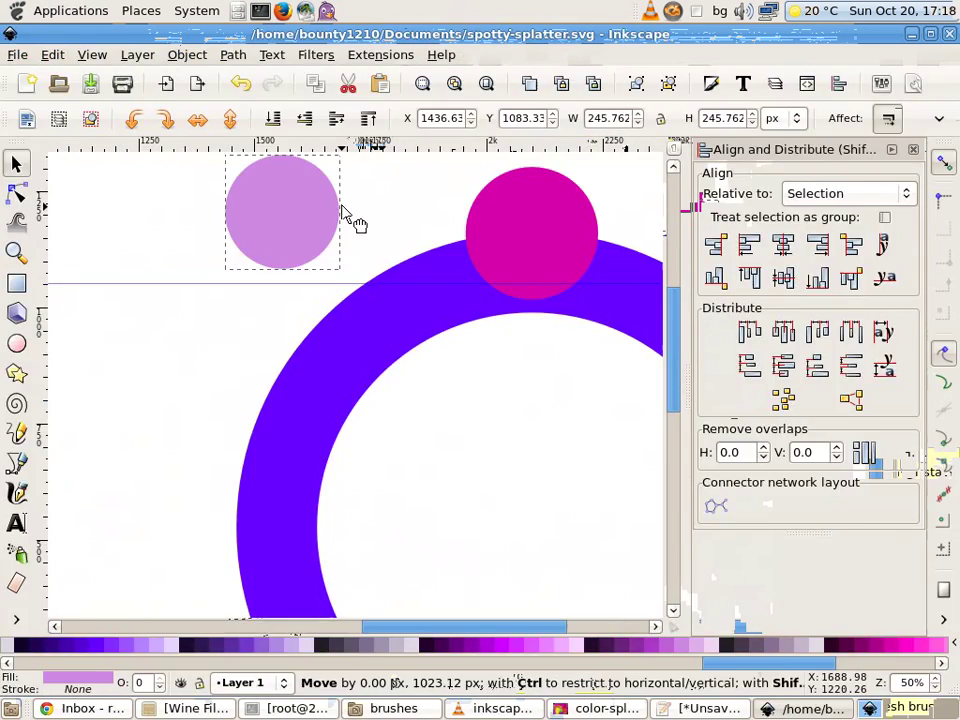
{"action": "left_click_drag", "start_coordinate": [354, 221], "coordinate": [542, 240]}
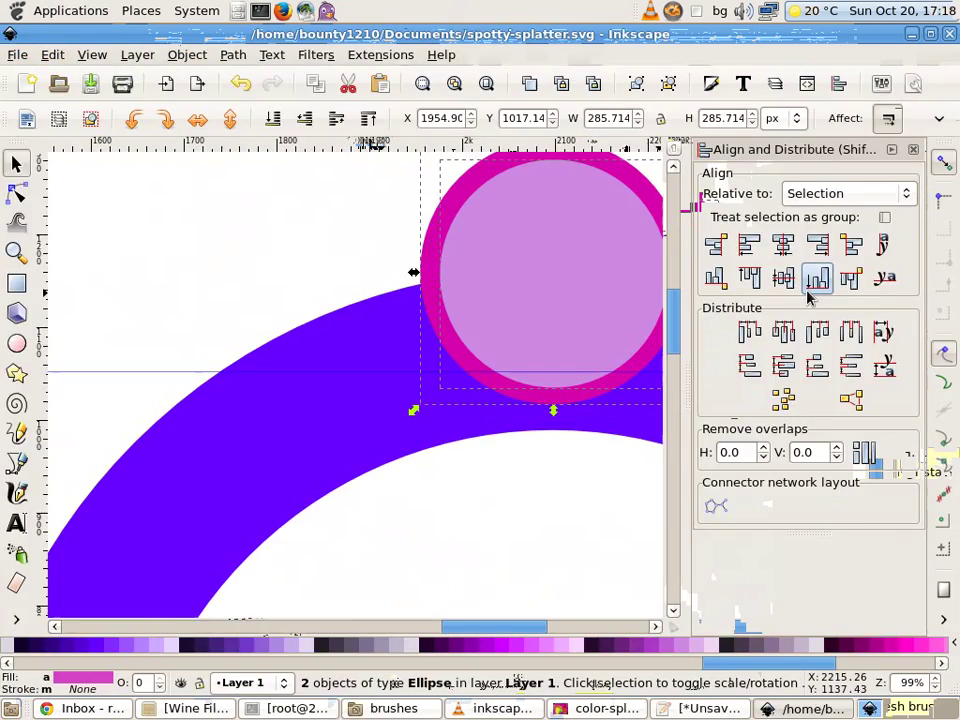